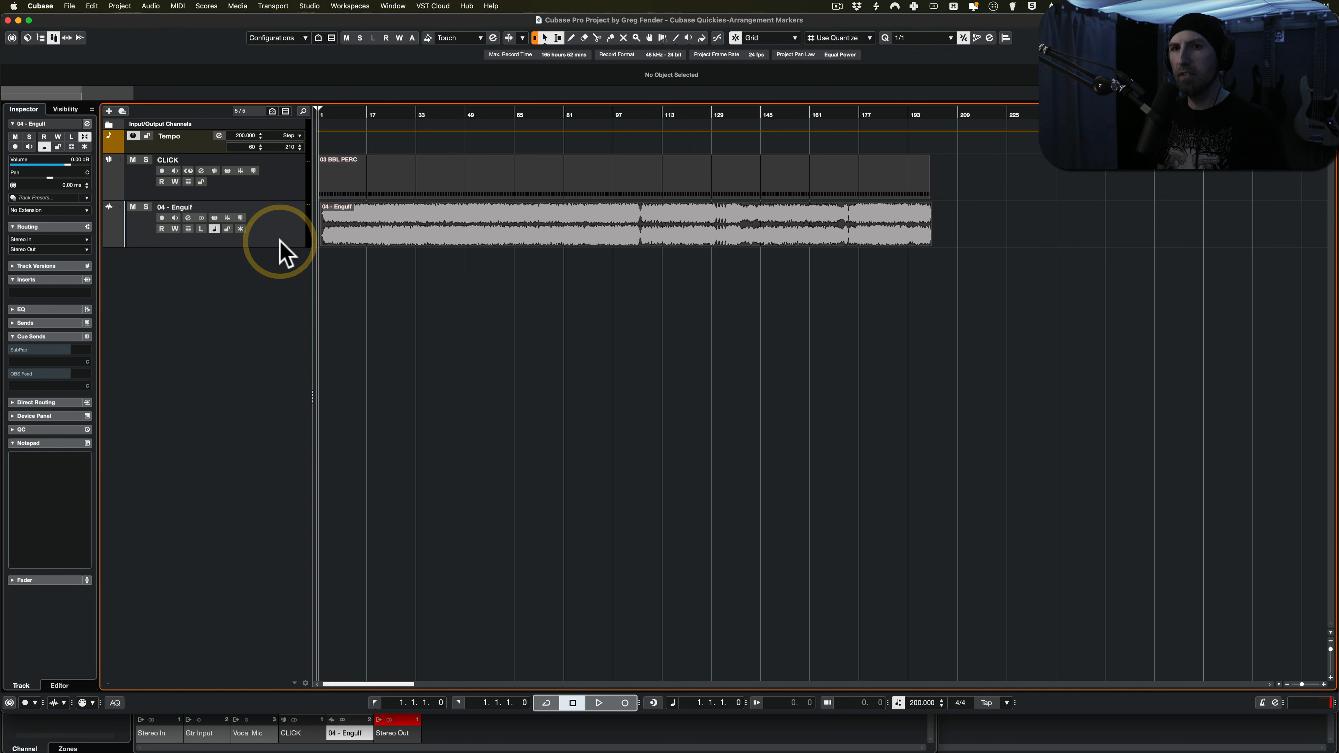
Add an arranger track below the 04 - Engulf audio track.
right_click(290, 299)
left_click(290, 299)
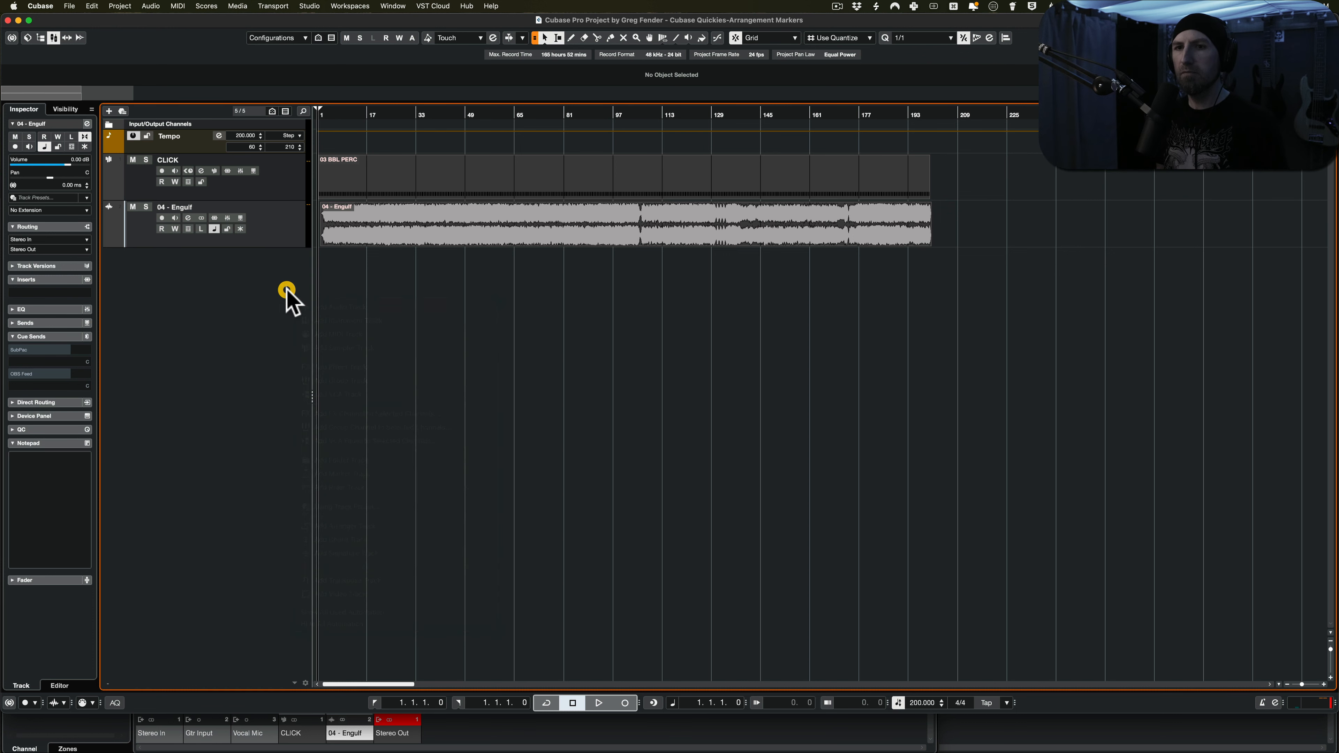
right_click(290, 300)
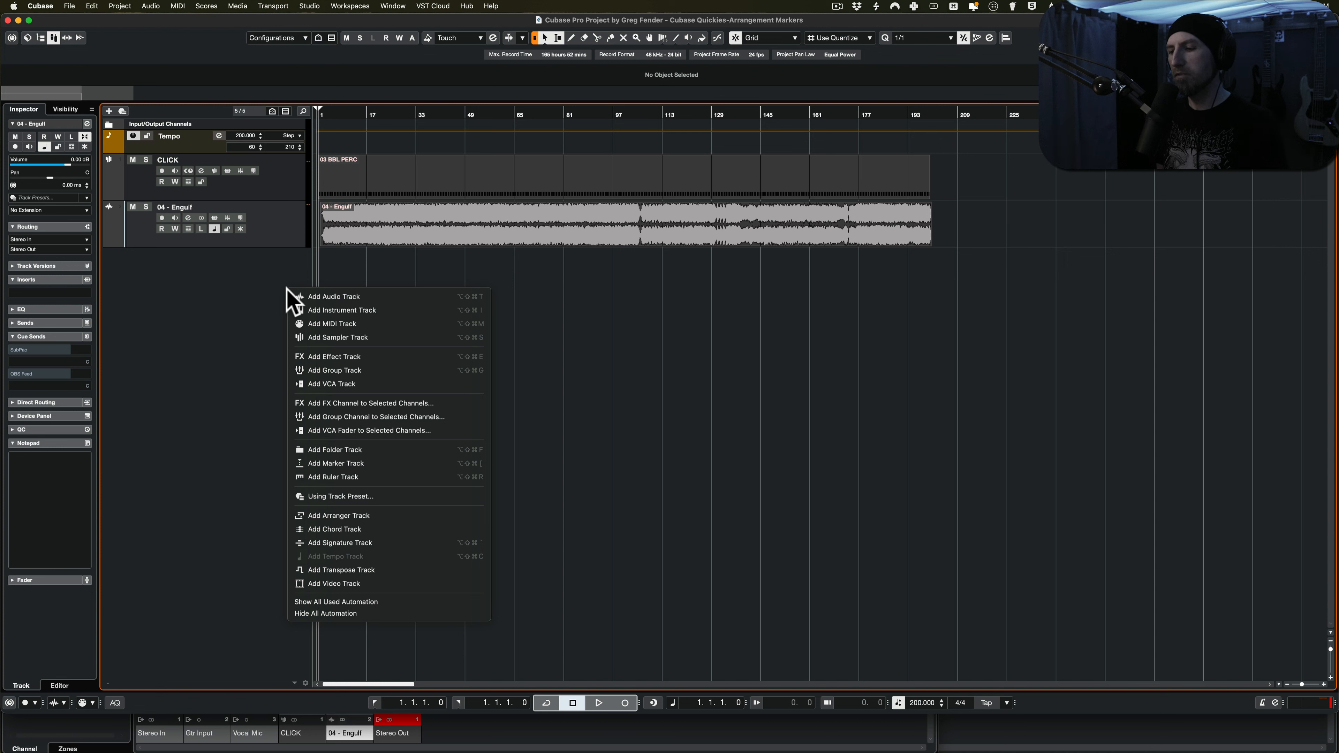
left_click(366, 517)
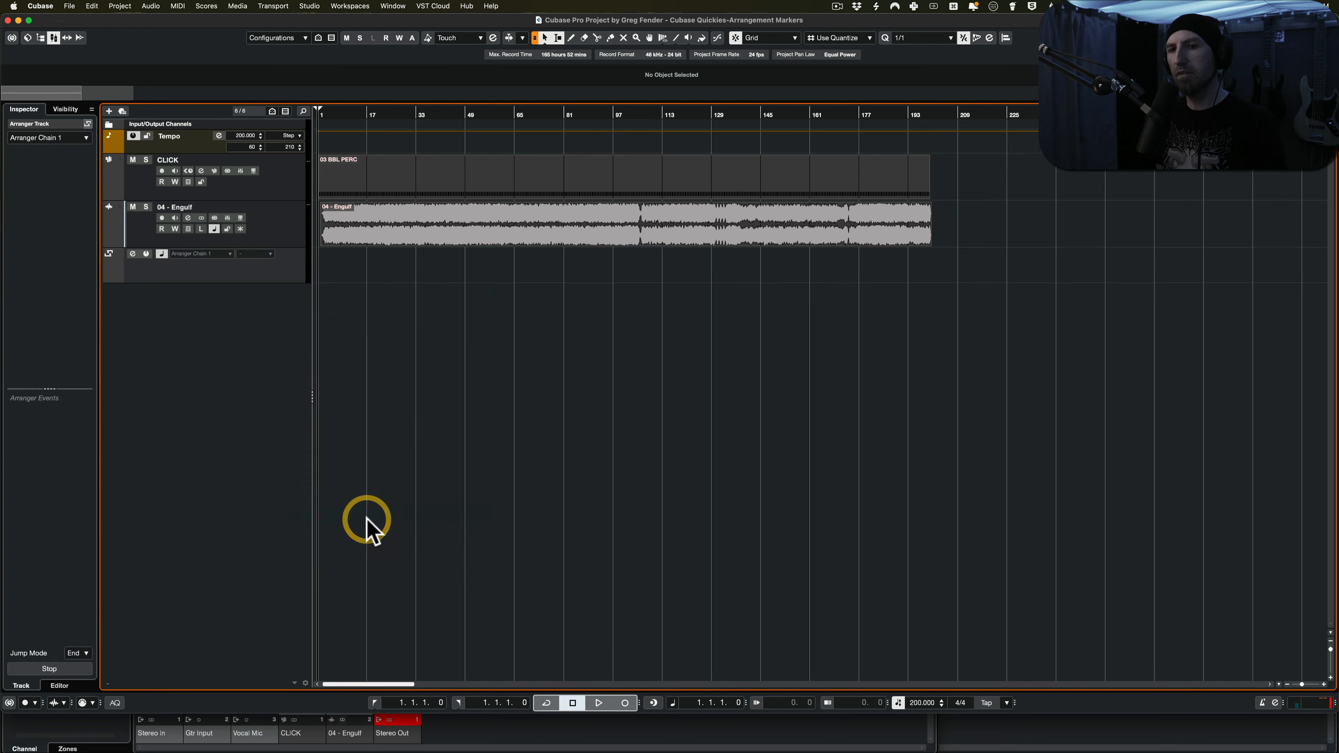
Create two consecutive one-bar arranger events, one at bar 1 and one at bar 2.
left_click(264, 280)
scroll(340, 284, "up", 10)
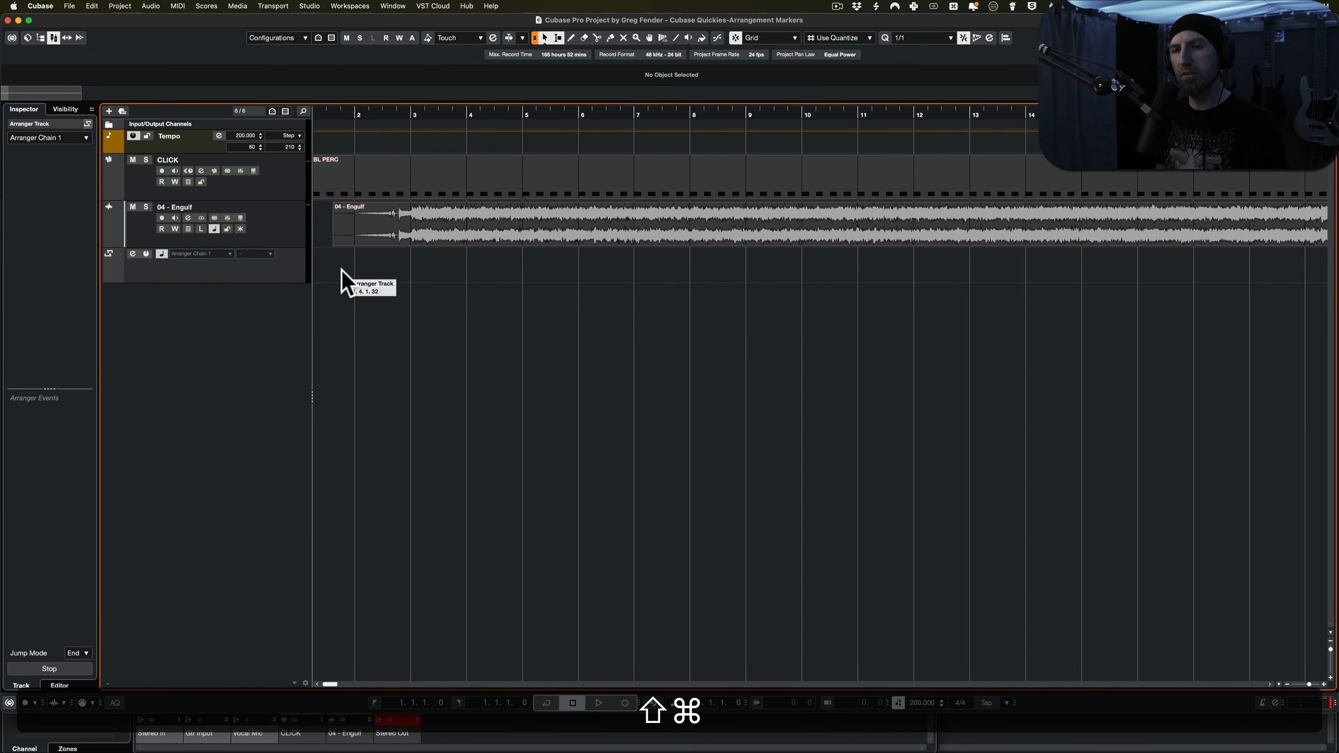
scroll(341, 282, "left", 2)
left_click(365, 271, "alt")
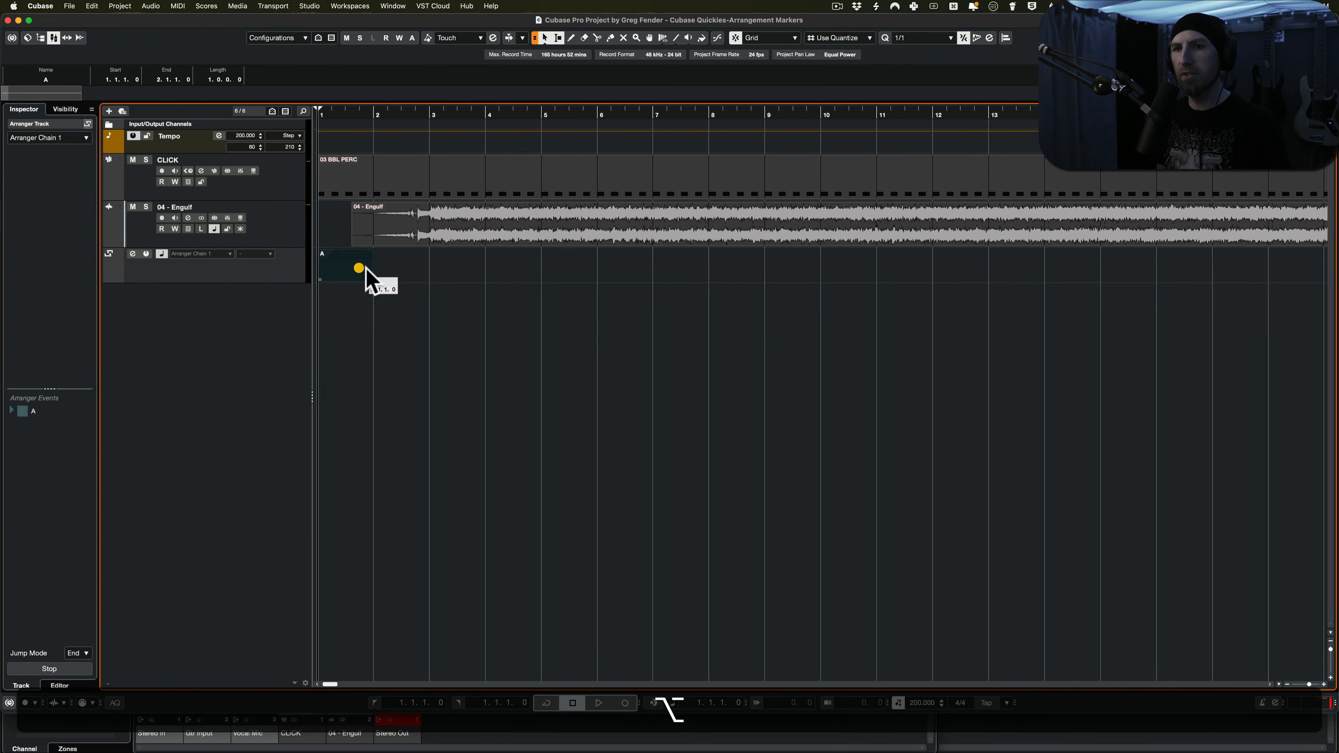
left_click(402, 265, "alt")
scroll(394, 253, "up", 5)
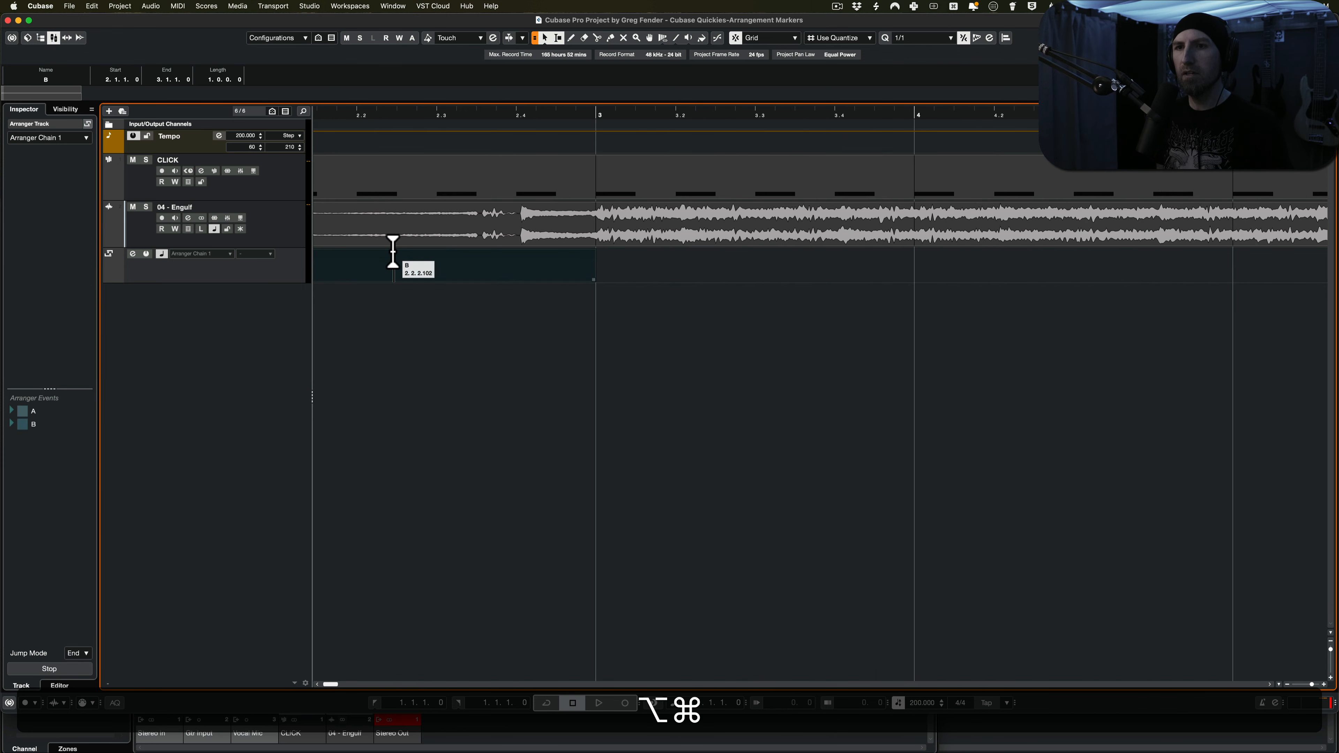
scroll(392, 253, "down", 5)
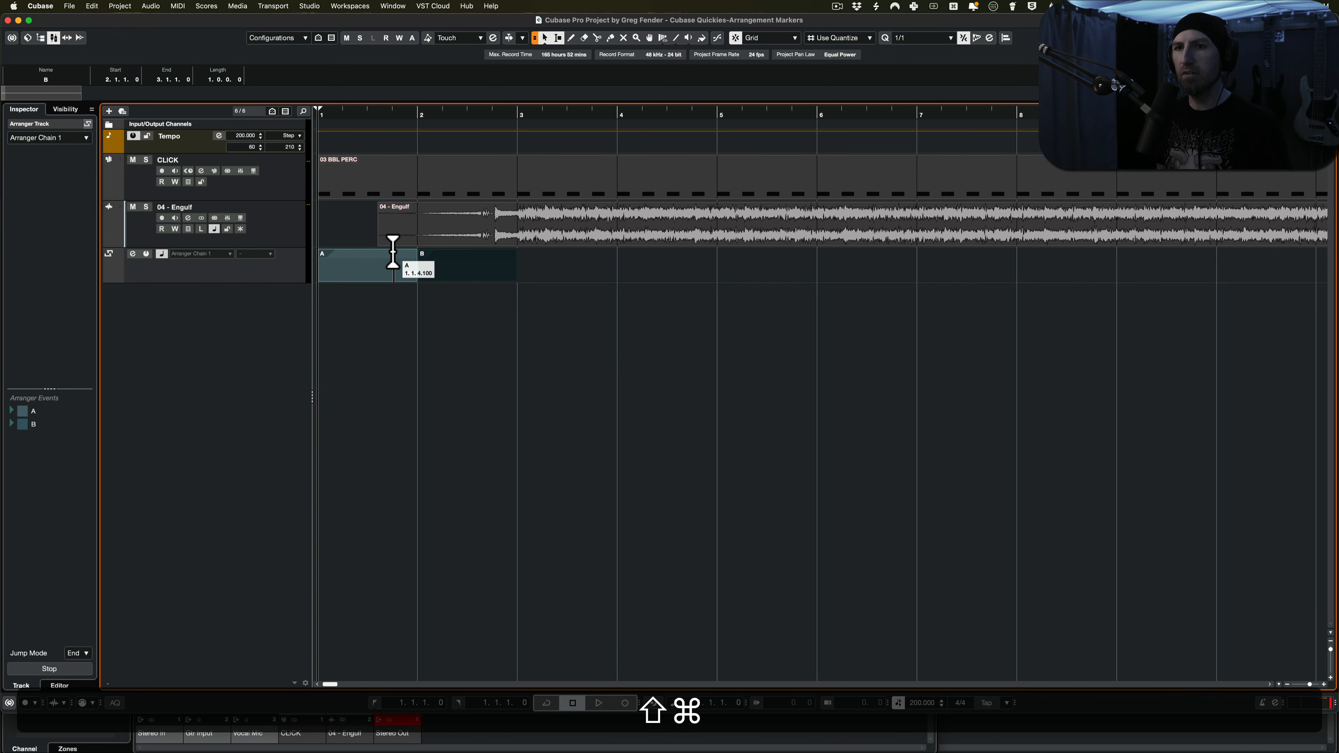
Name the arranger event at bar 1 "Burner Bar" and the one at bar 2 "Intro".
left_click(368, 268, "super")
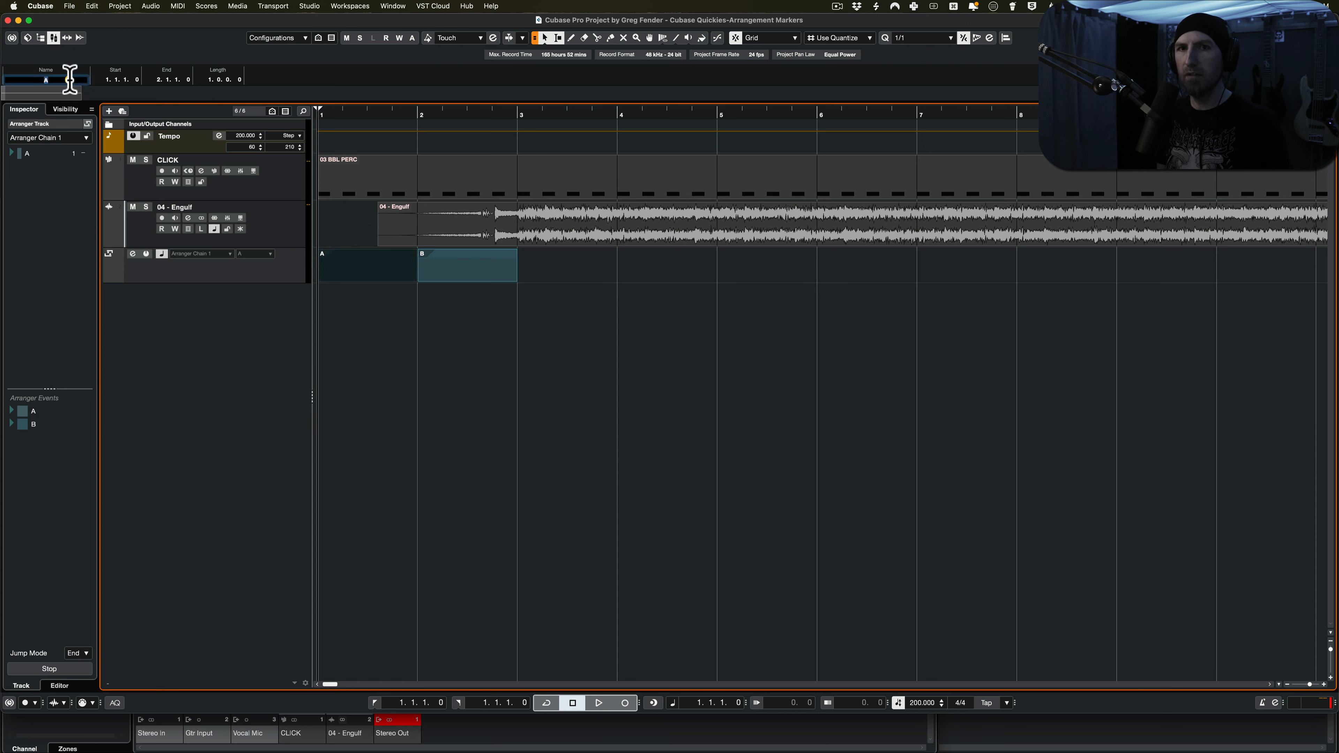
left_click(70, 79)
type("Burner Bar")
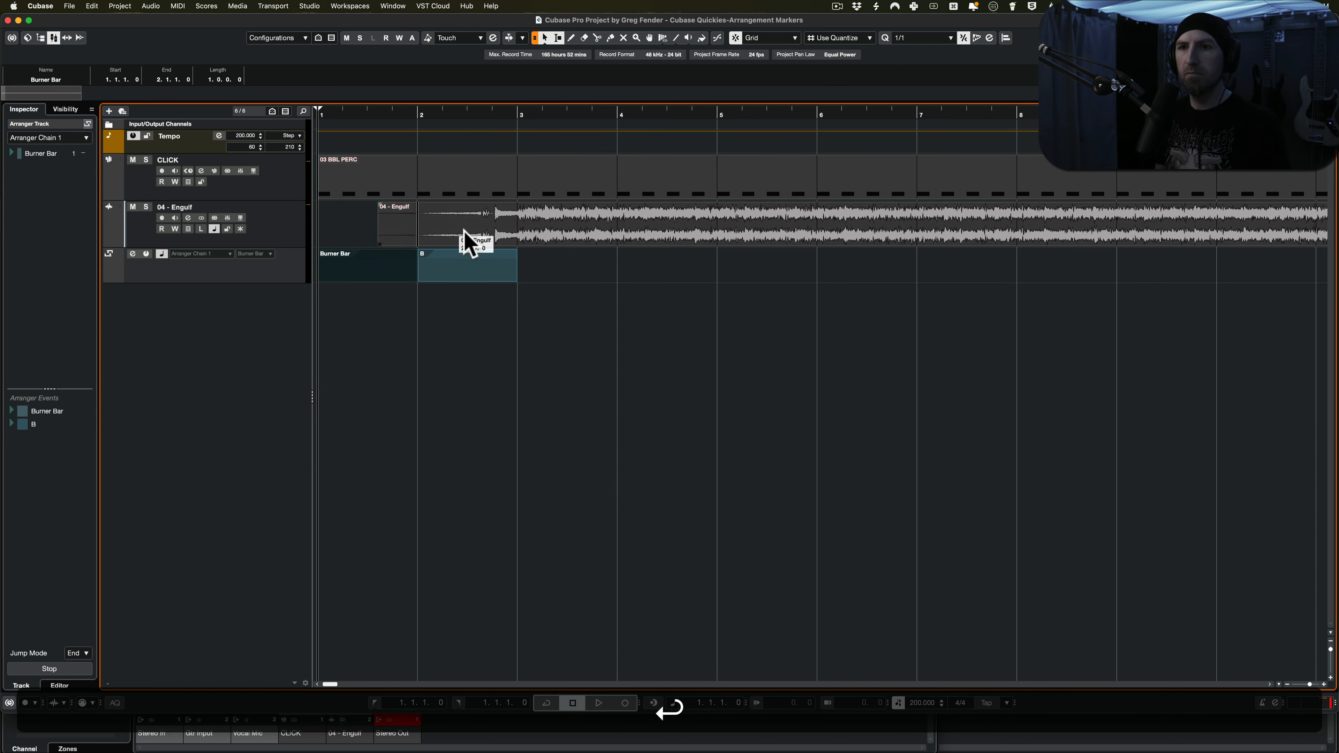
left_click(509, 270)
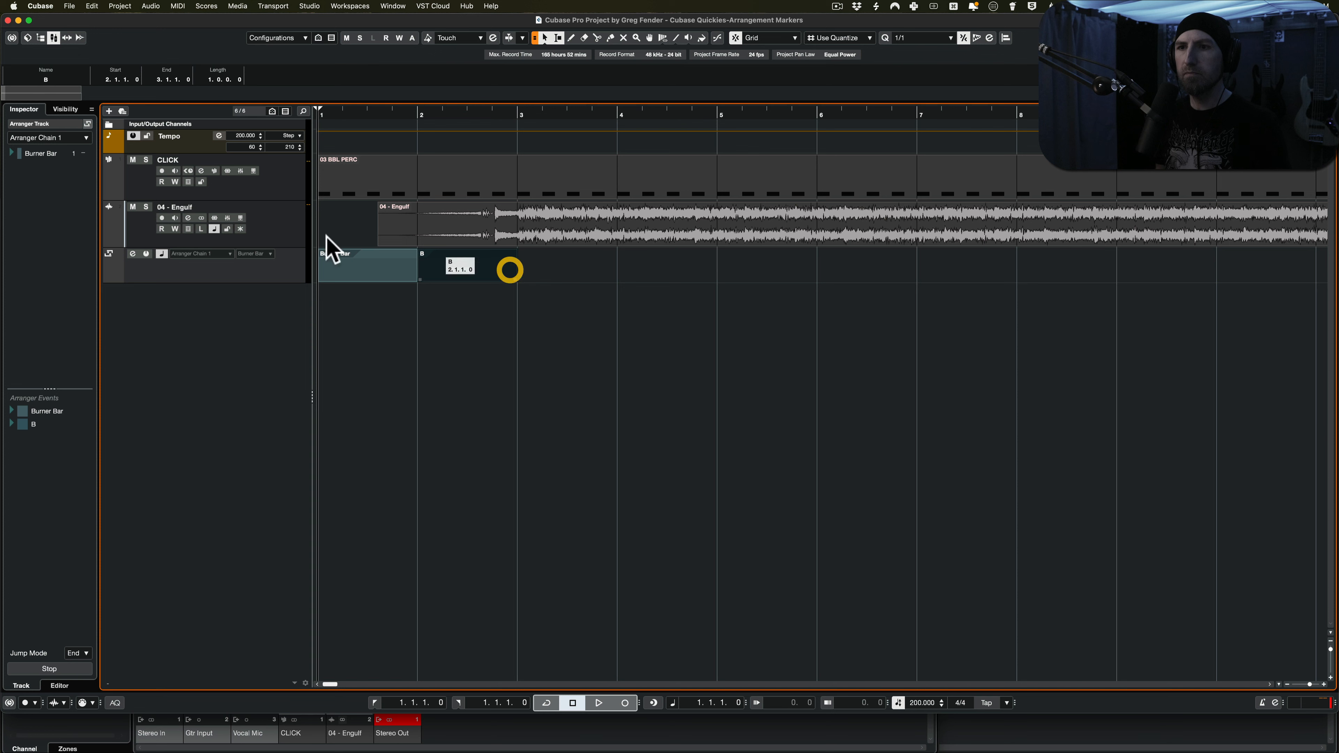
left_click(51, 80)
type("Intro")
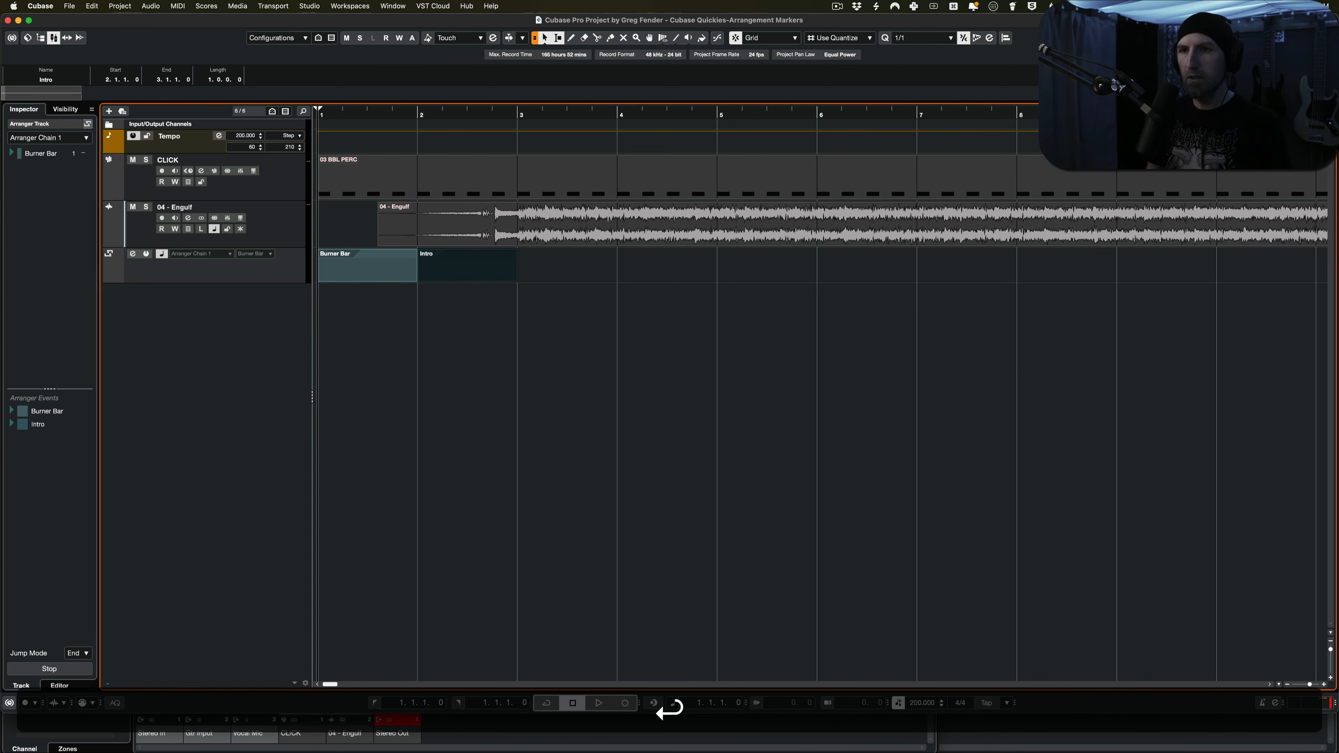
Play the song from bar 2 and add a four-bar arranger event from bar 3 to bar 7, named R1.
left_click(403, 308, "shift")
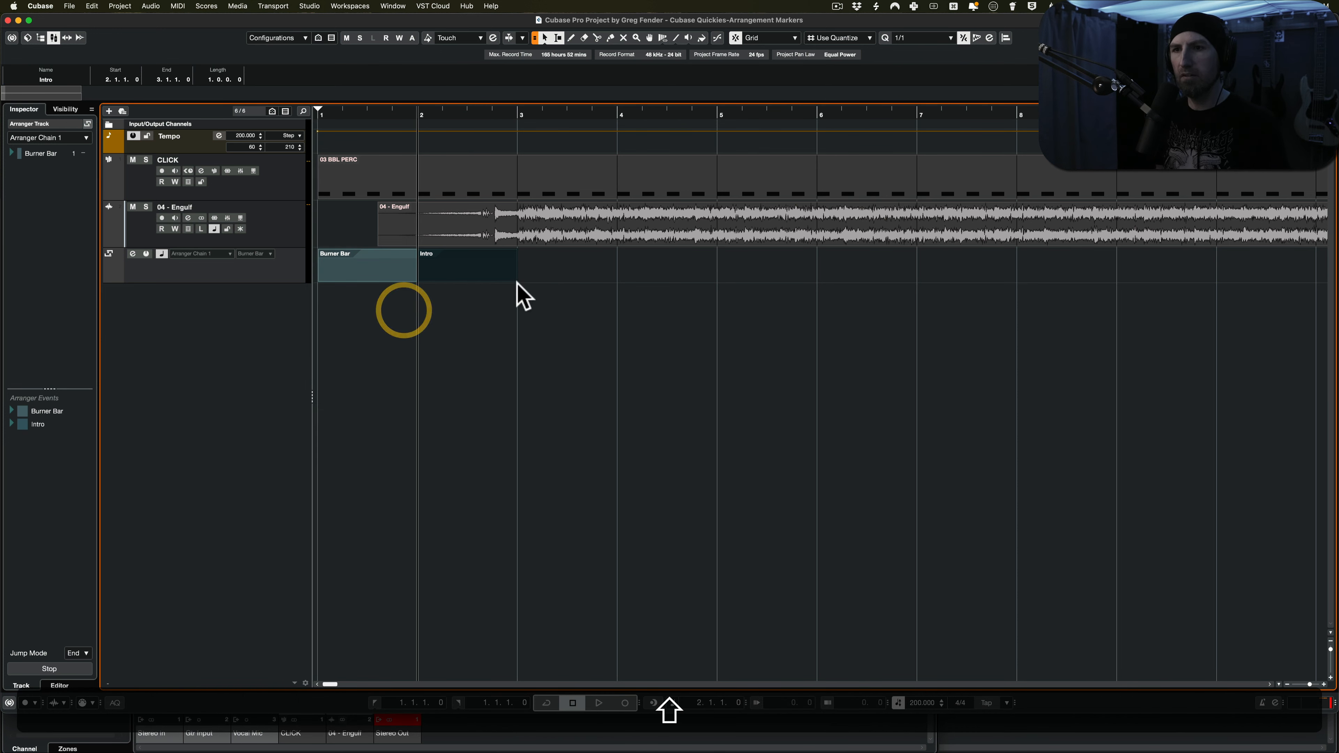
key("space")
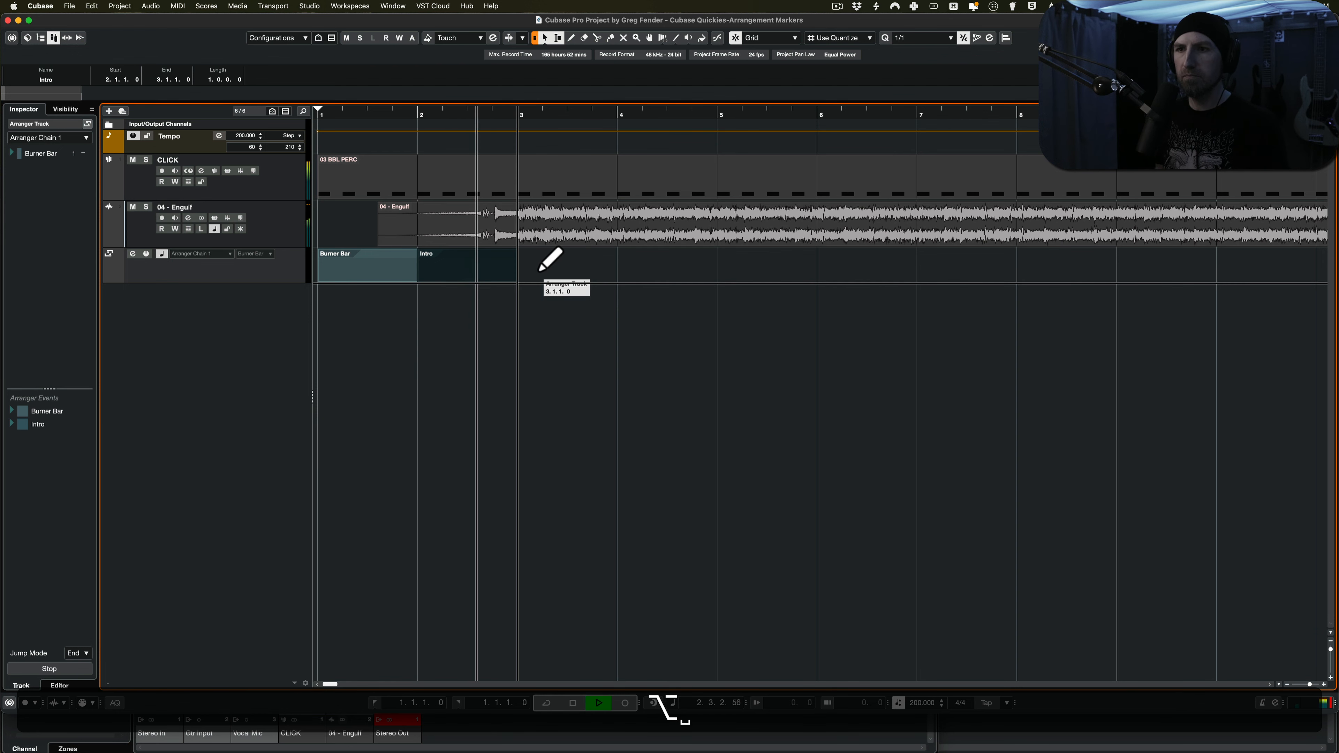
left_click_drag(550, 260, 916, 260)
left_click(63, 78)
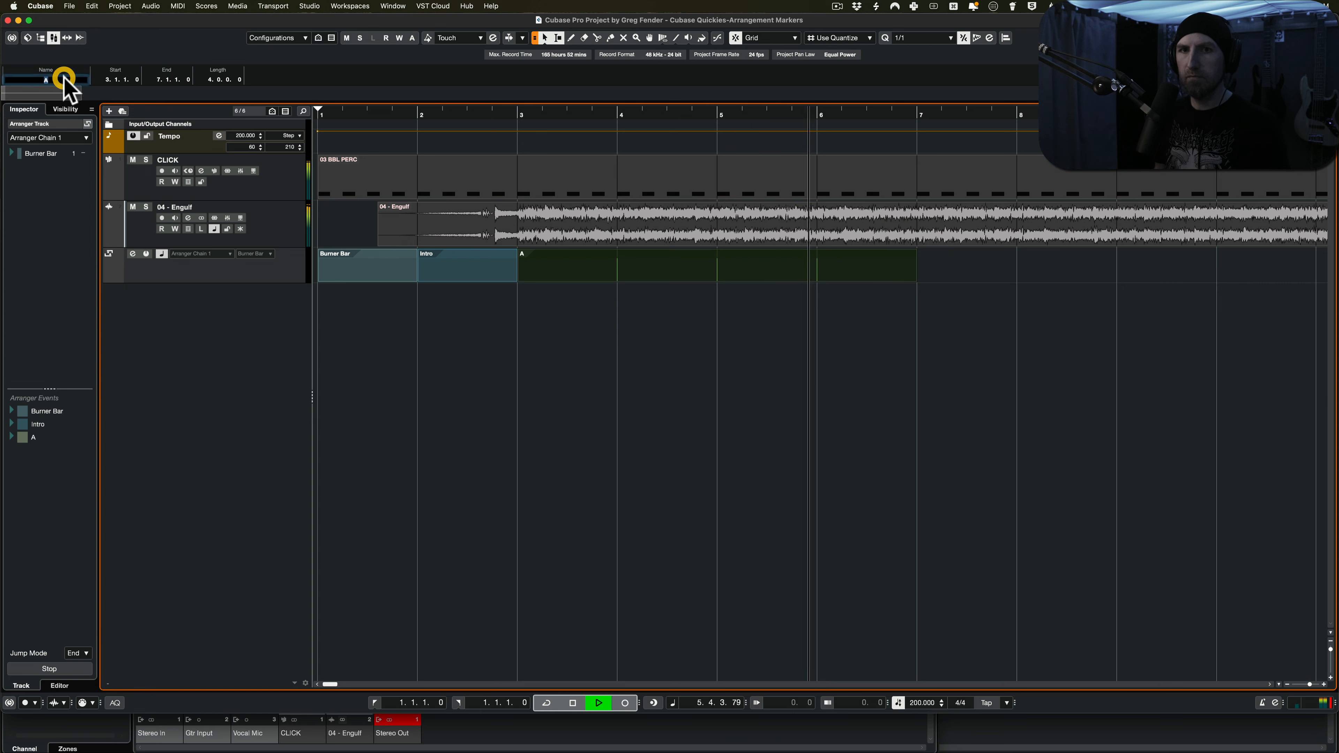
type("R1")
key("Return")
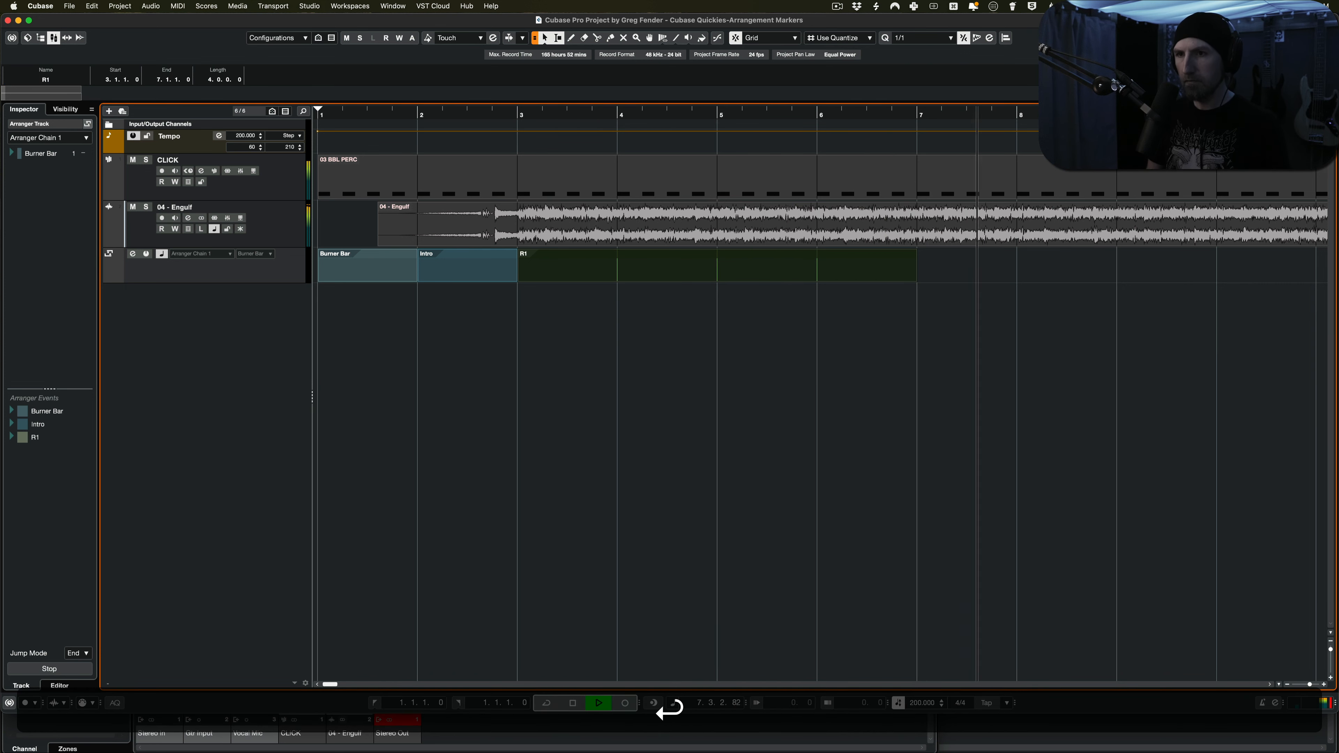
Extend the R1 event to end at bar 11, making it eight bars long, and stop playback.
scroll(887, 362, "right", 3)
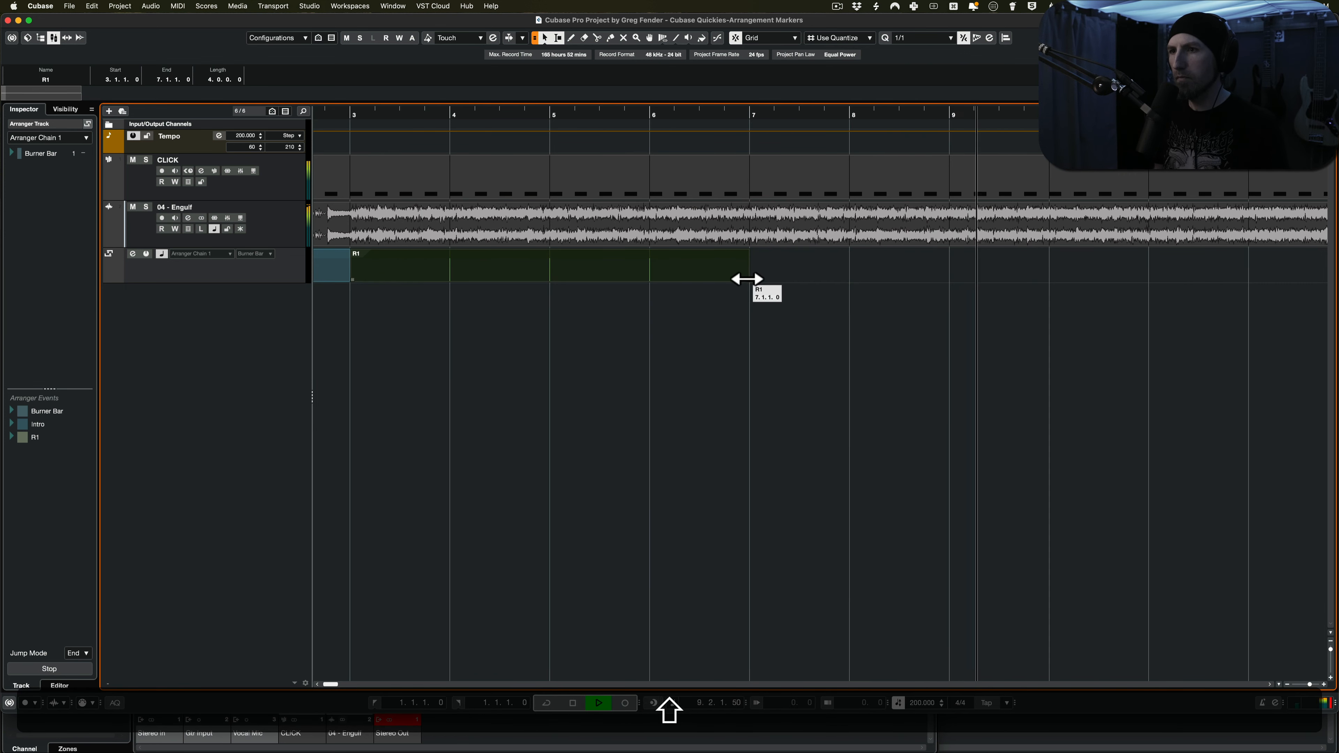
left_click_drag(748, 279, 1137, 267)
scroll(1180, 264, "down", 5)
scroll(1150, 302, "right", 8)
key("shift+space")
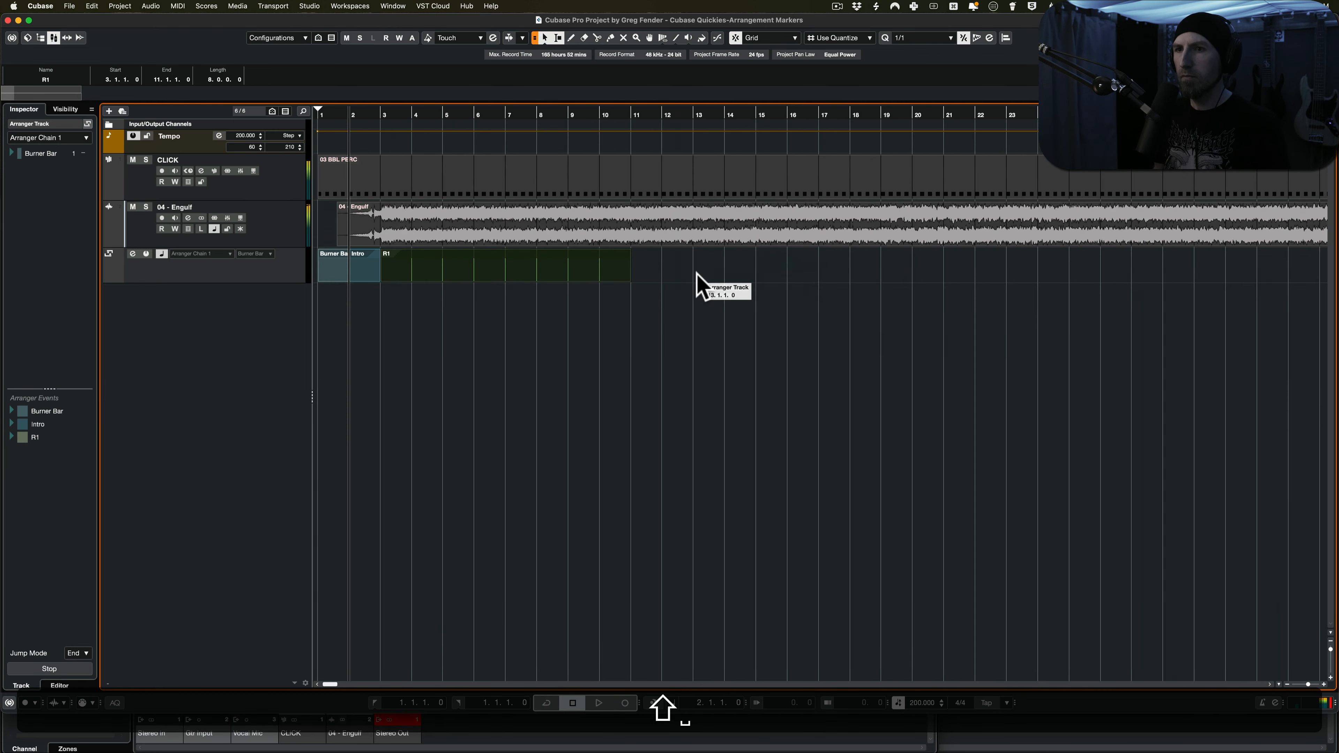
Add a six-bar arranger event from bar 11 to bar 17 and name it R2.
mouse_move(648, 260)
left_mouse_down()
mouse_move(771, 260)
mouse_move(783, 284)
mouse_move(805, 270)
left_mouse_up()
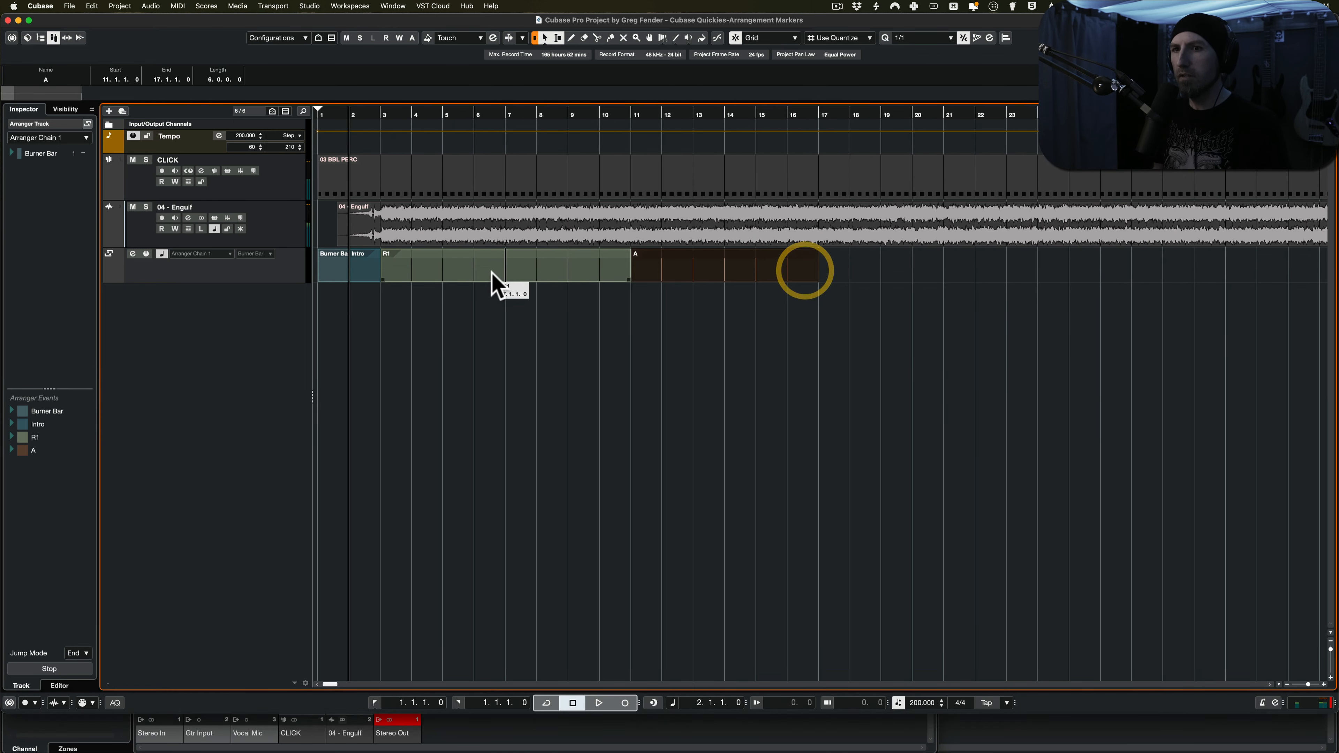
left_click(491, 273)
left_click(665, 273)
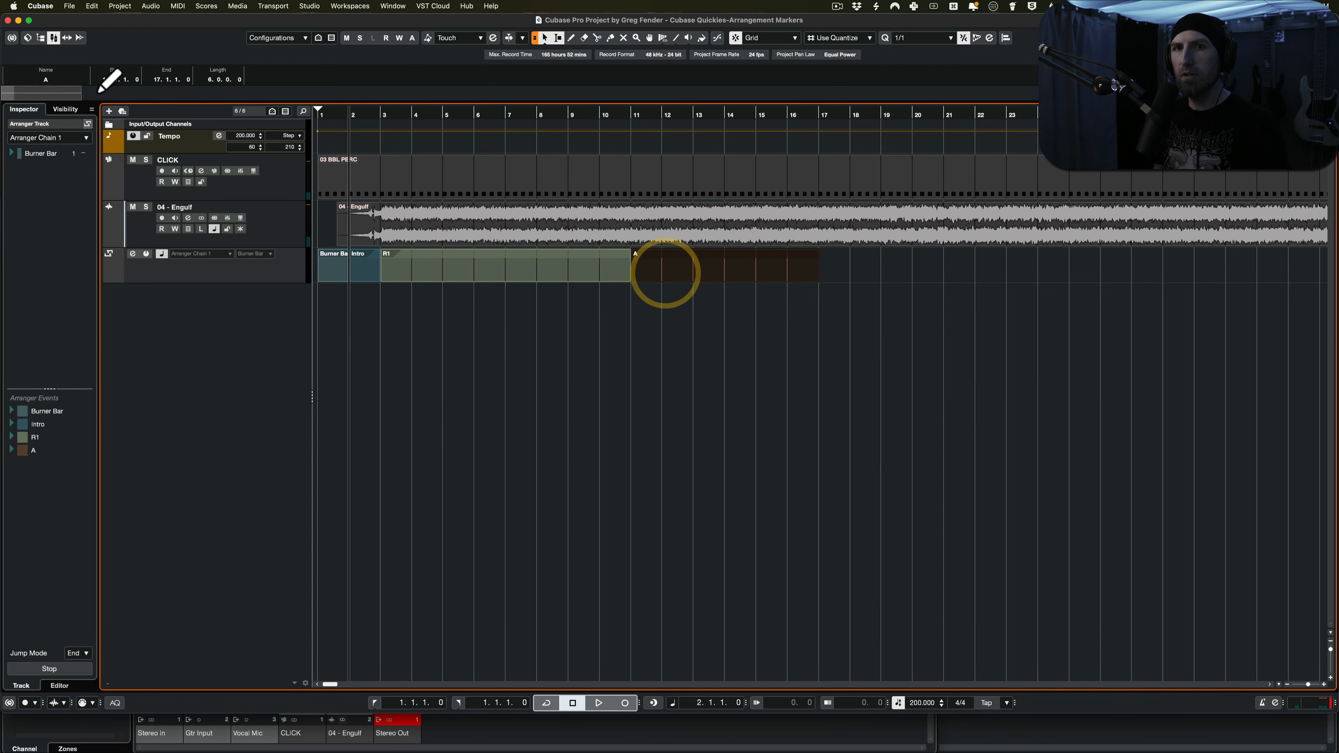
key("shift")
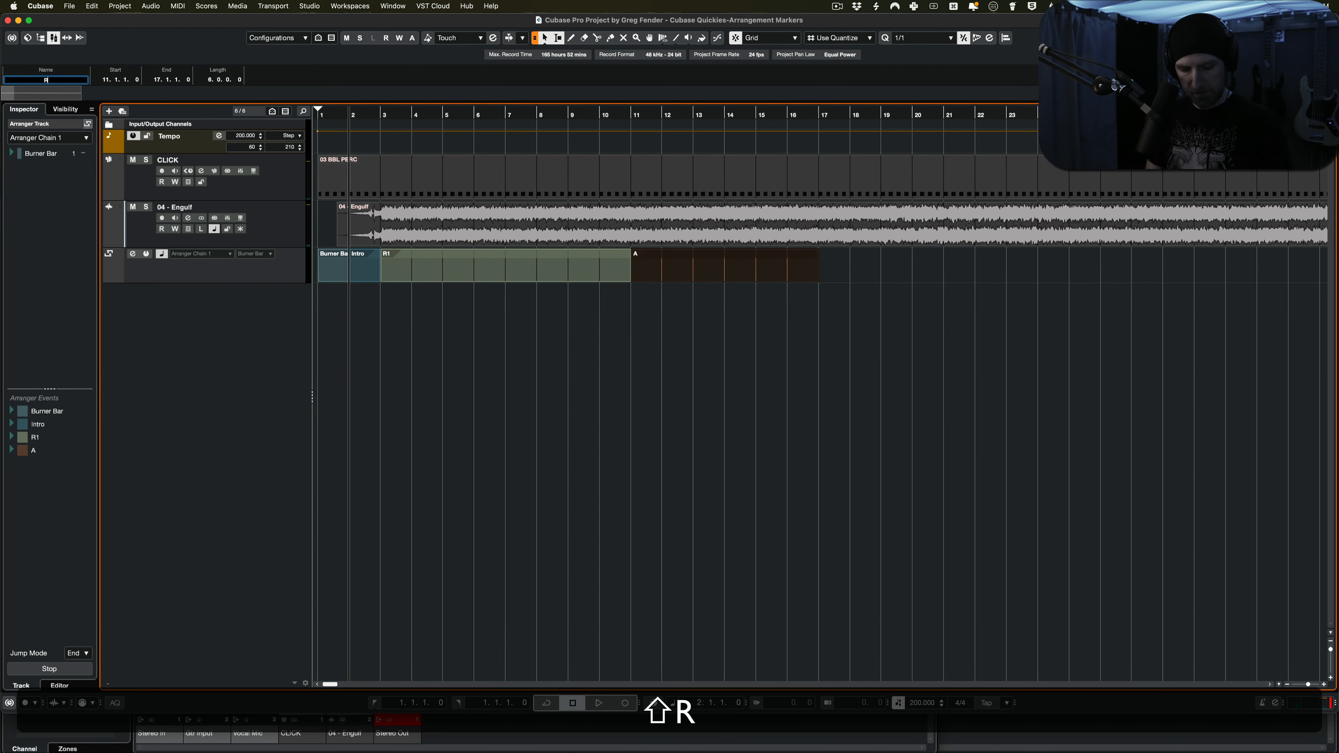
Play from bar 10 and add named arranger events for the sections following R2, from V1.1 through T3.
left_click(612, 328)
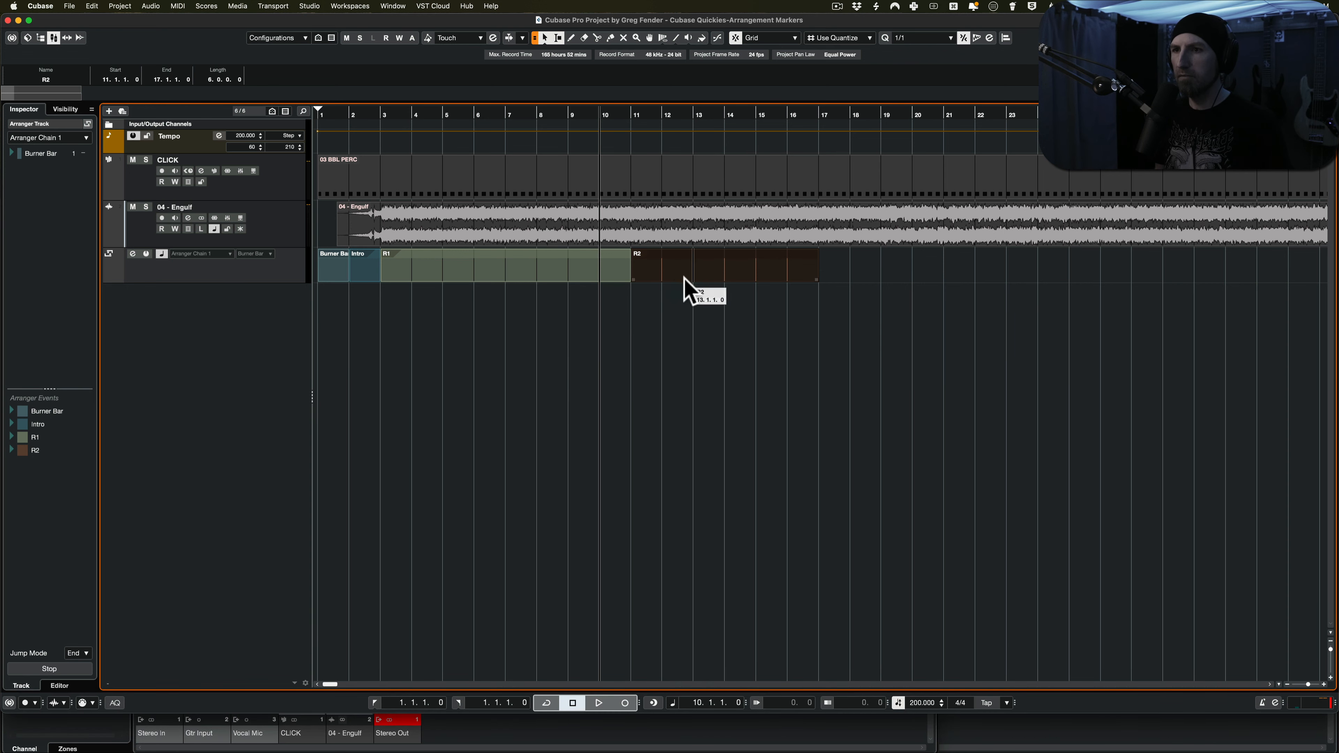
key("shift+space")
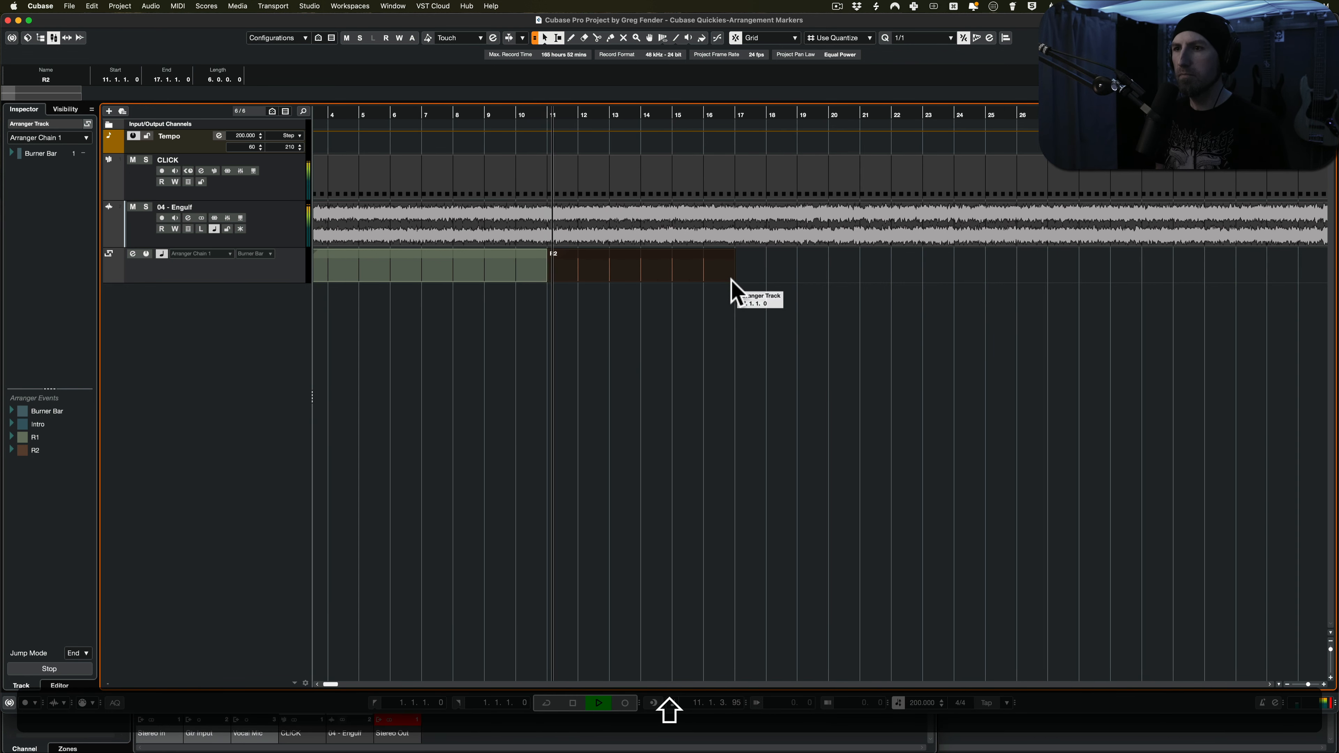
left_click_drag(923, 278, 1138, 279)
left_click(61, 81)
left_click_drag(612, 281, 1166, 281)
left_click(74, 81)
left_click(63, 79)
type("2")
key("Return")
left_click_drag(742, 274, 975, 275)
type("3")
key("Return")
Add arranger events for the B sections after T3, starting with B1, and a Solo event ending at bar 172.
left_click_drag(642, 273, 845, 272)
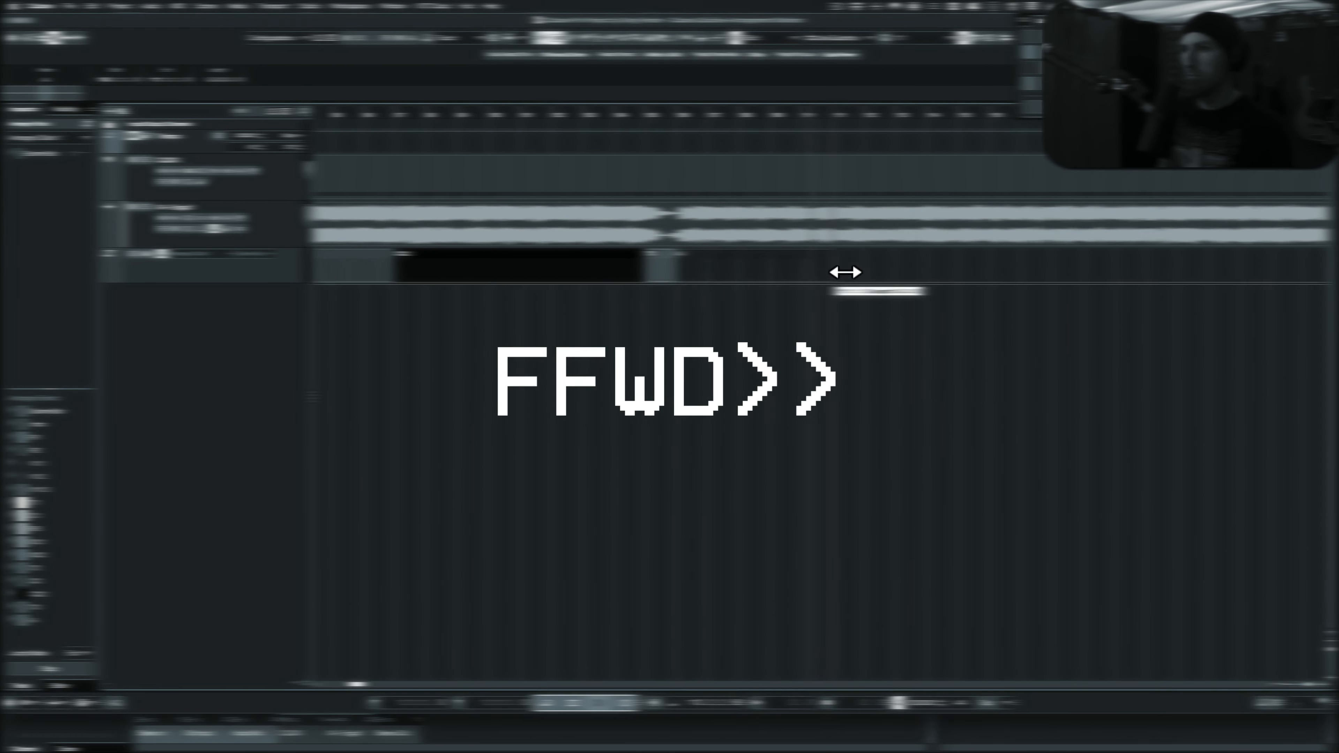
scroll(845, 272, "right", 5)
left_click_drag(595, 266, 838, 266)
type("4")
scroll(1001, 269, "right", 5)
left_click_drag(757, 275, 1226, 267)
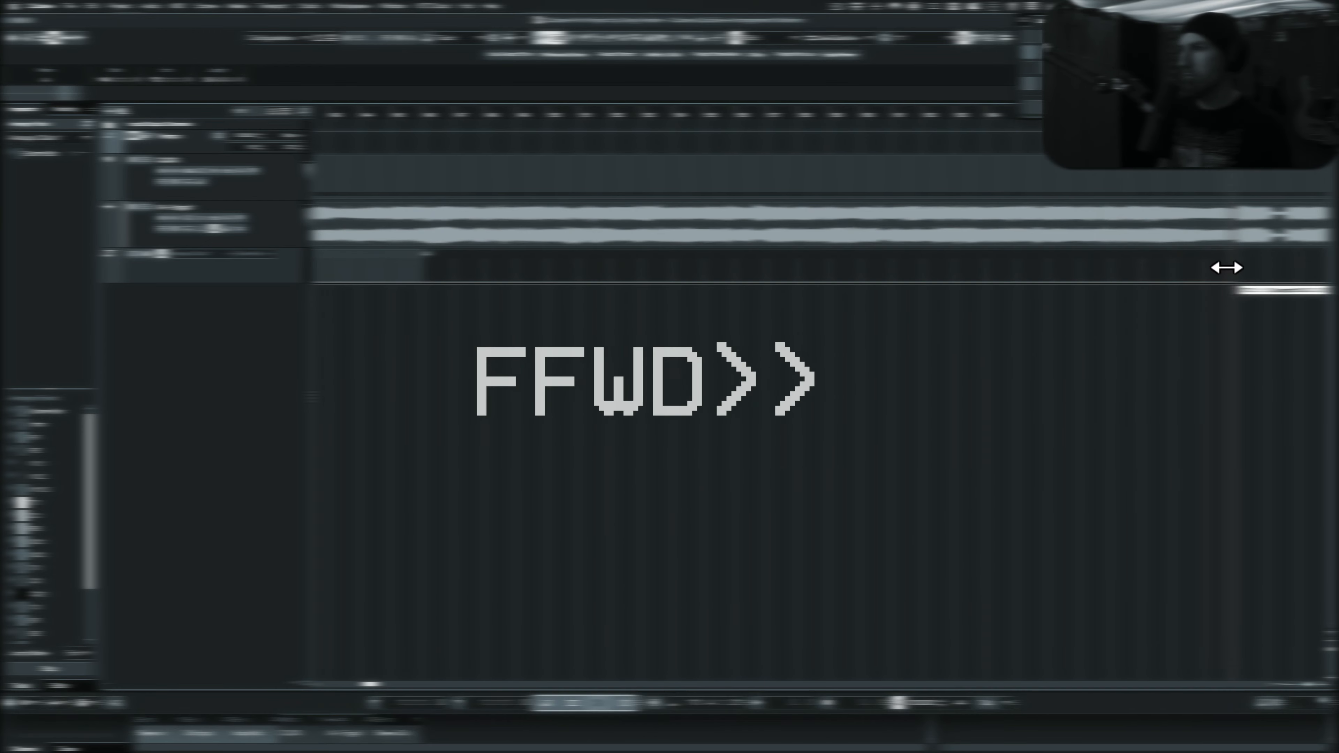
Add a four-bar arranger event from bar 172 to bar 176, name it T4, and stop playback.
scroll(1226, 267, "right", 5)
left_click_drag(819, 269, 942, 269)
left_click(47, 81)
type("T4")
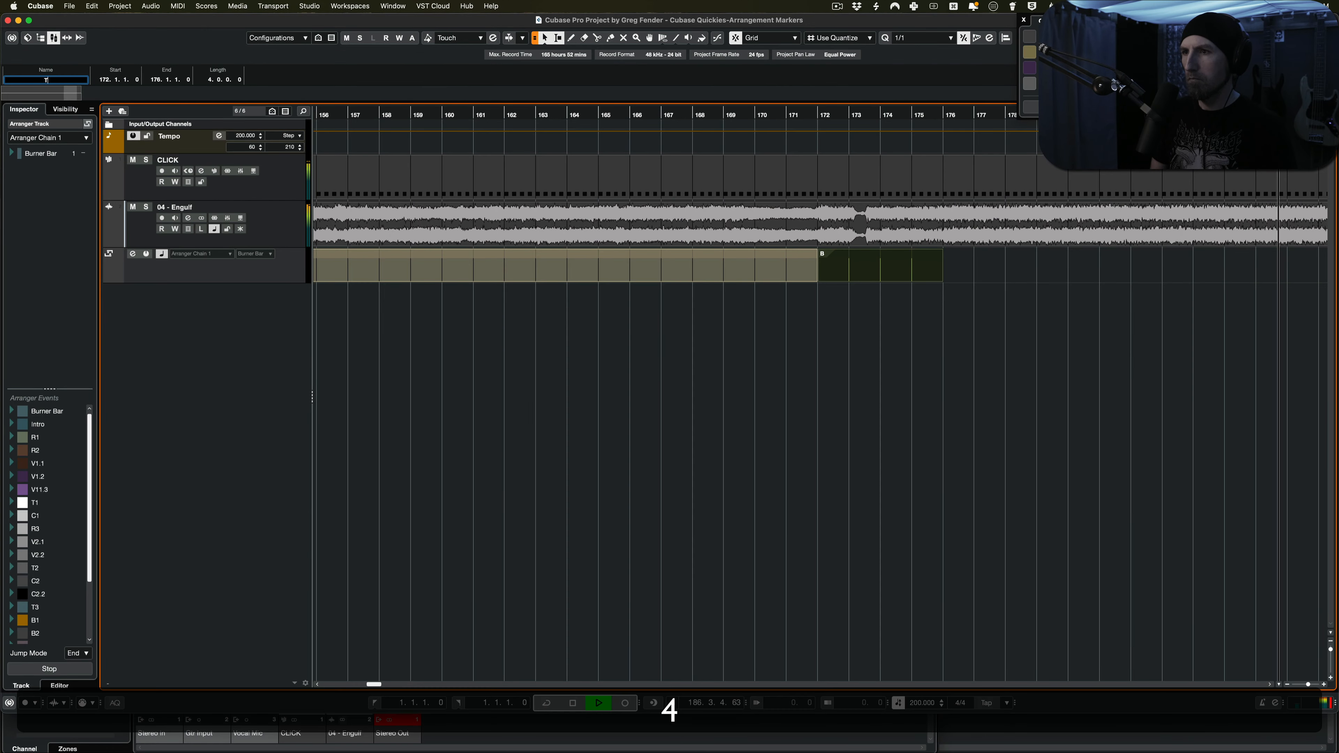
key("Return")
key("space")
Add a C section event from bar 176 to bar 192, followed by an Outro event from bar 192 to bar 200.
scroll(682, 392, "left", 6)
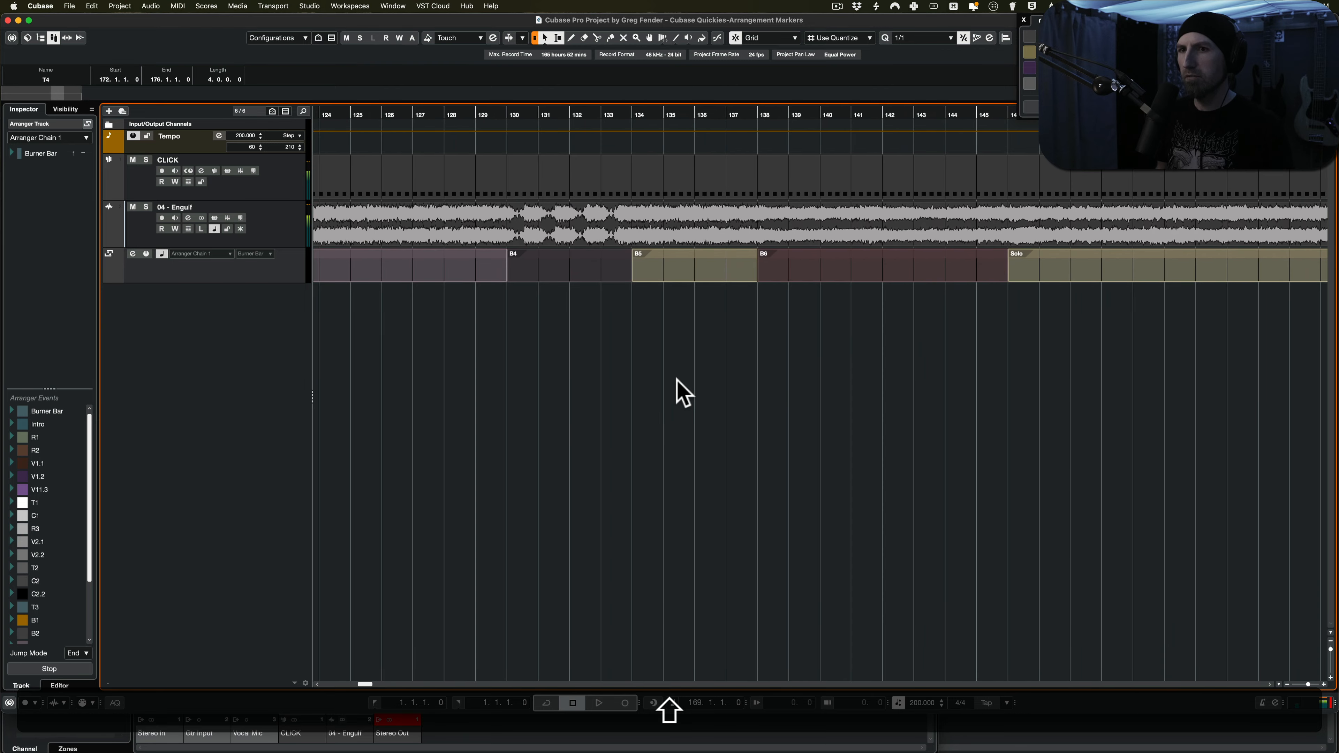
scroll(682, 393, "down", 3)
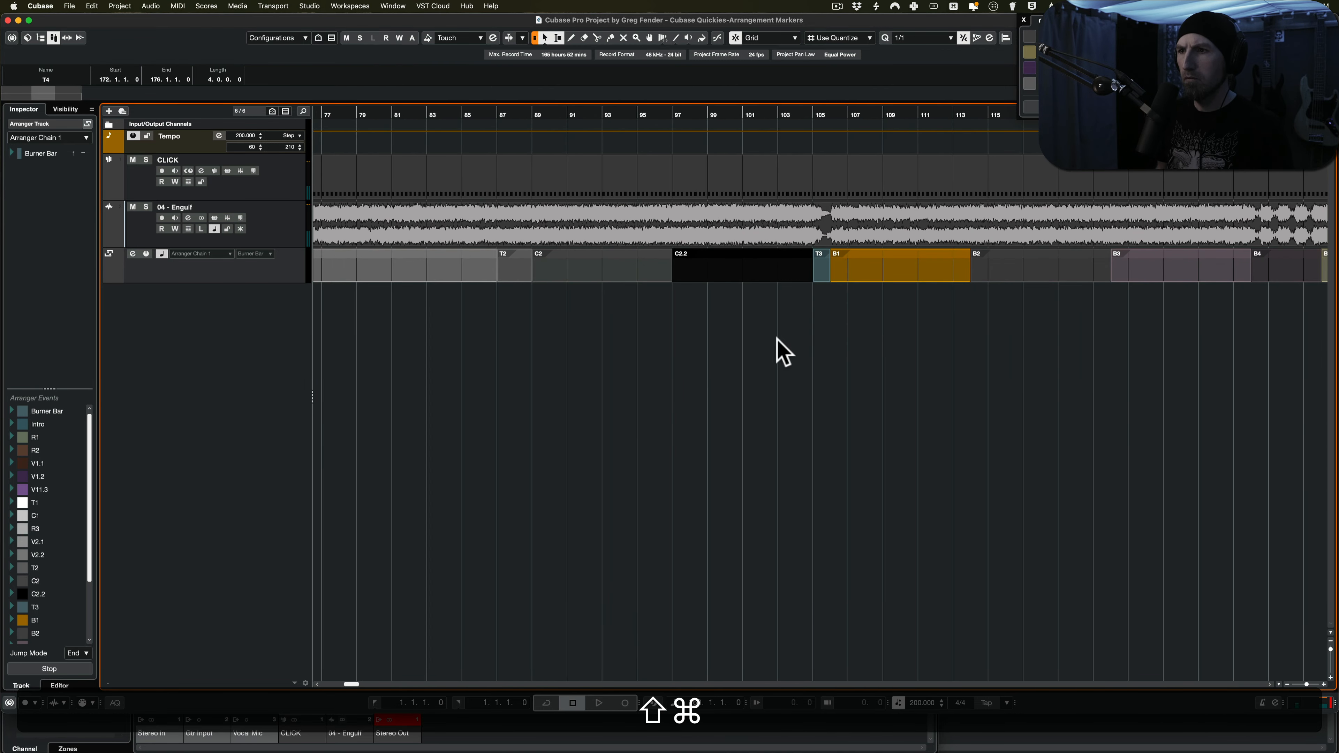
scroll(829, 290, "left", 2)
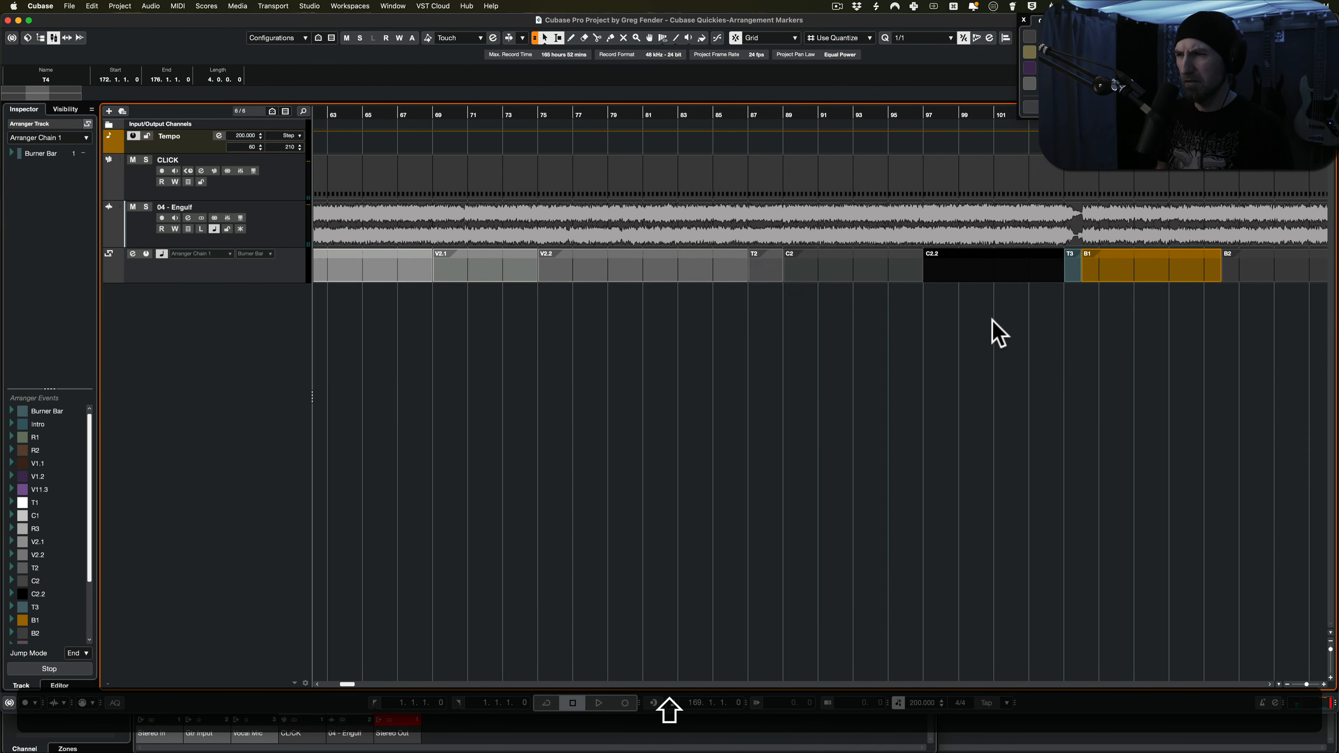
scroll(992, 320, "right", 12)
left_click(813, 298, "shift")
key("shift+space")
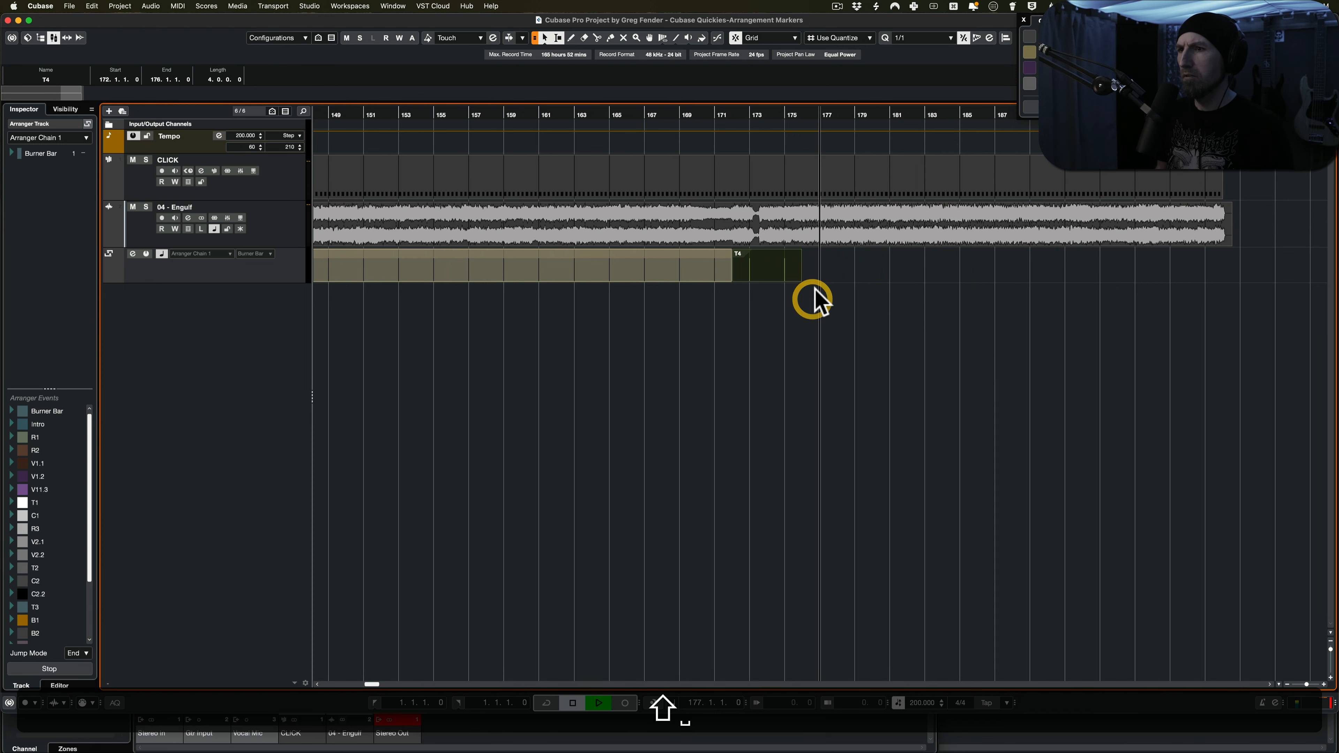
left_click_drag(814, 274, 1226, 275)
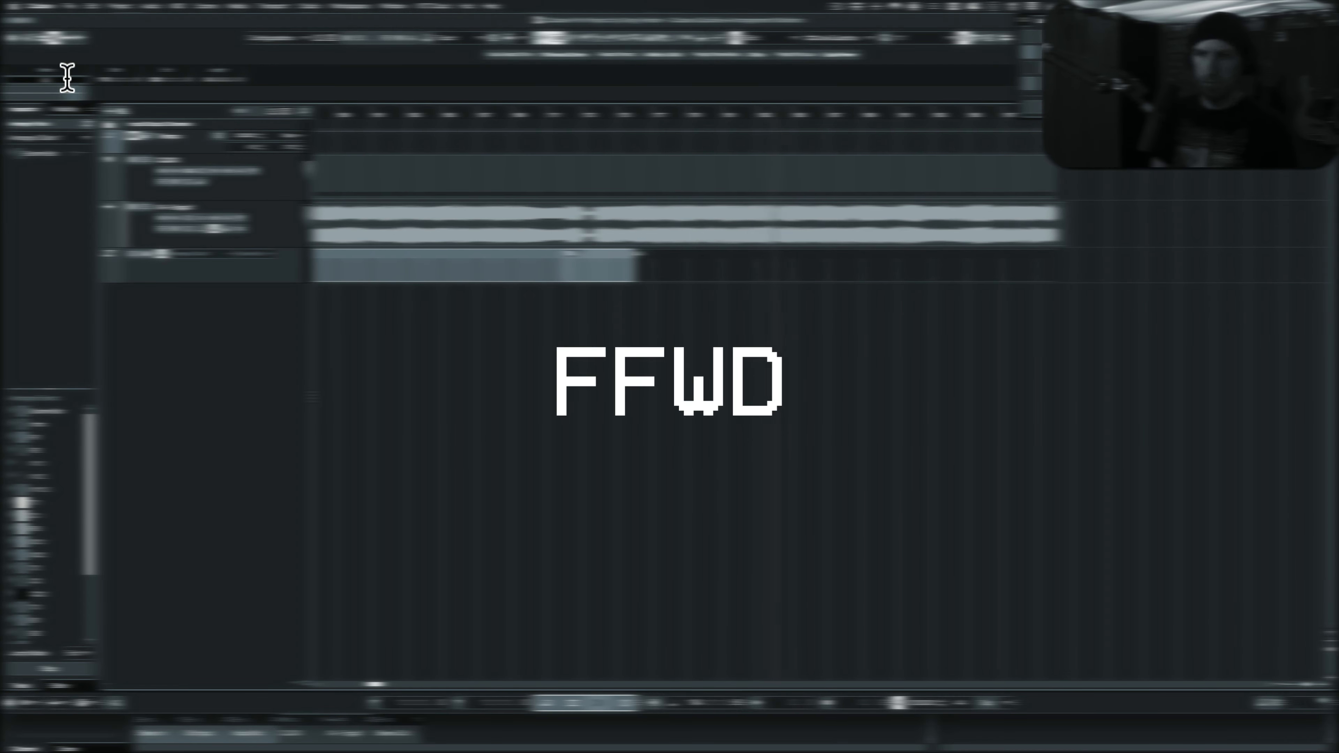
type("C")
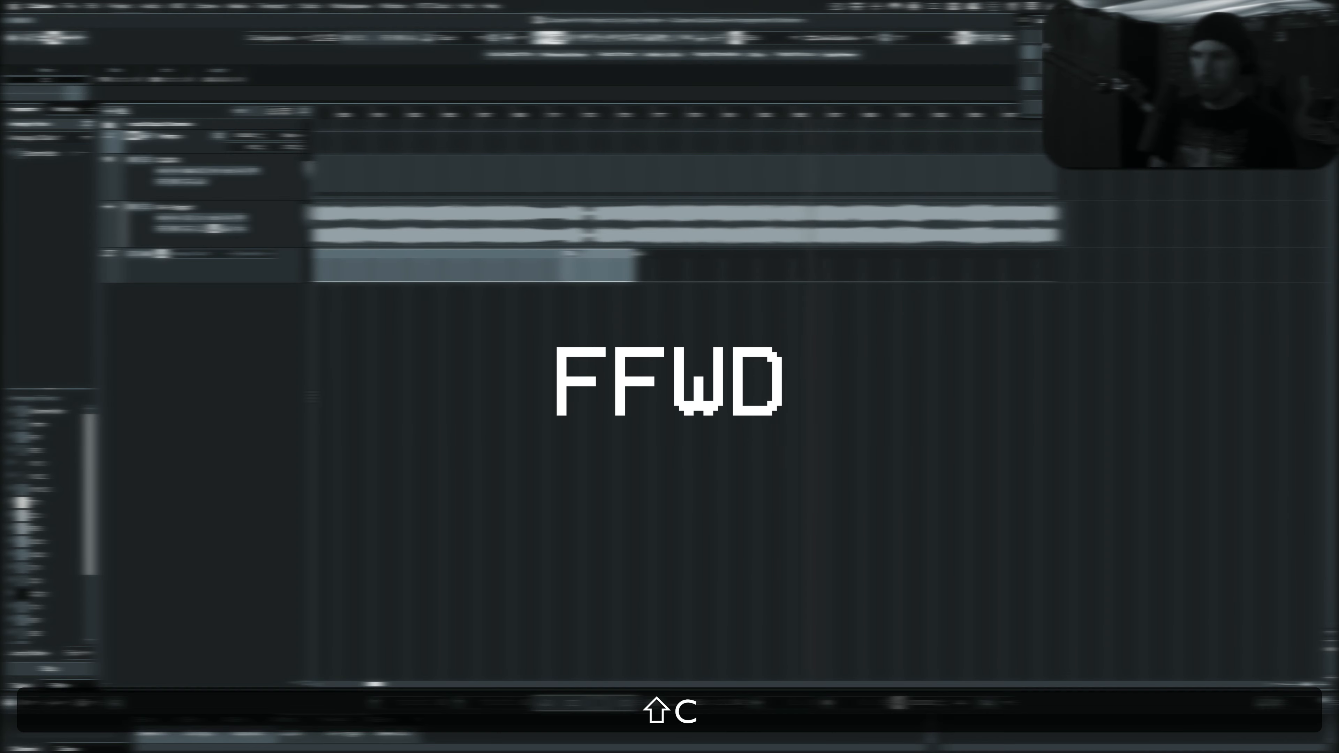
key("Return")
left_click_drag(1056, 278, 914, 278)
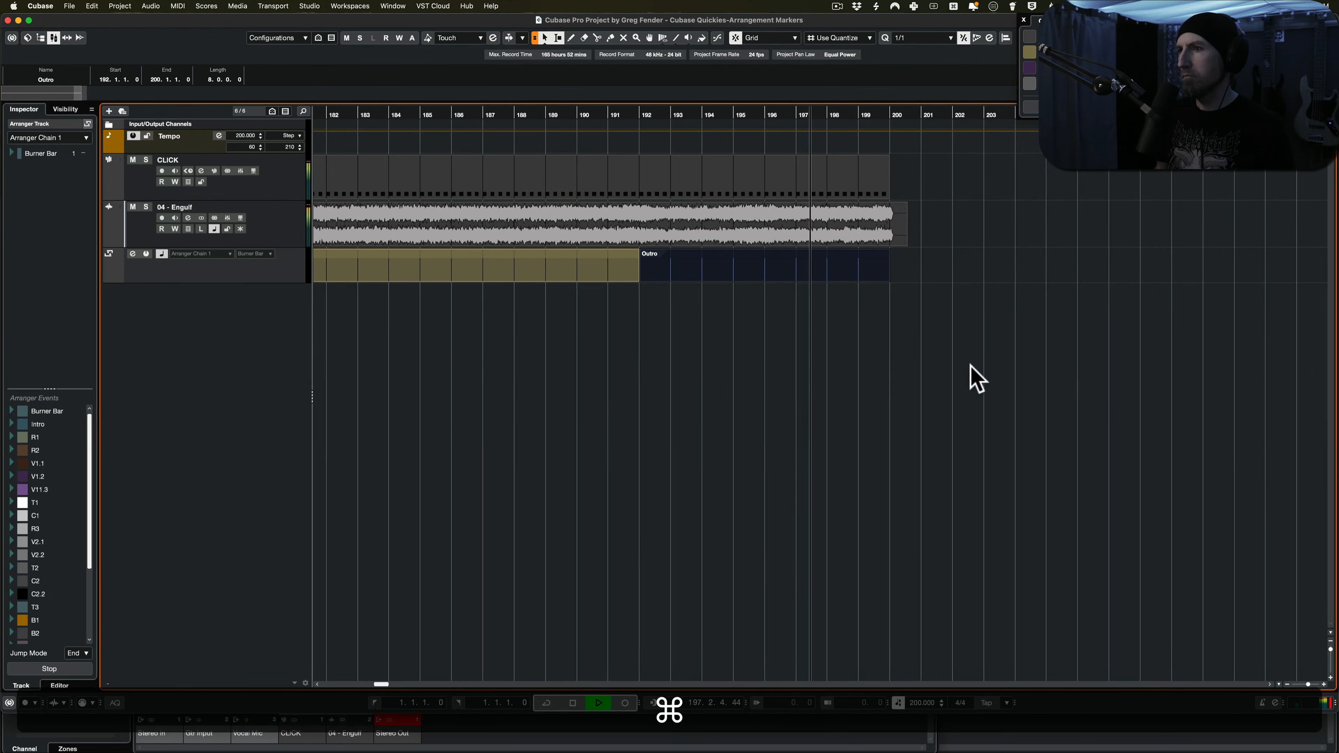
Add an arranger event after the Outro from bar 200 to 201.3 and name it Tail.
scroll(869, 364, "up", 3)
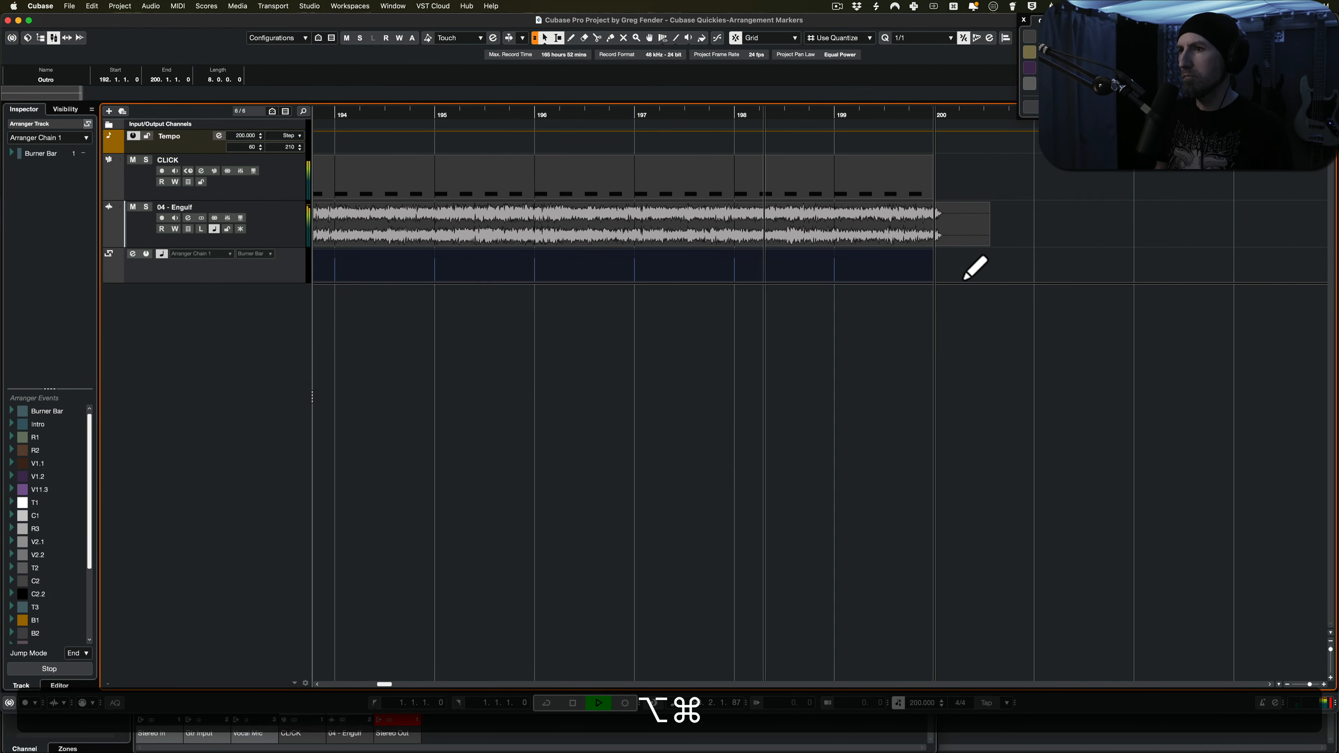
left_click(1007, 267, "alt+super")
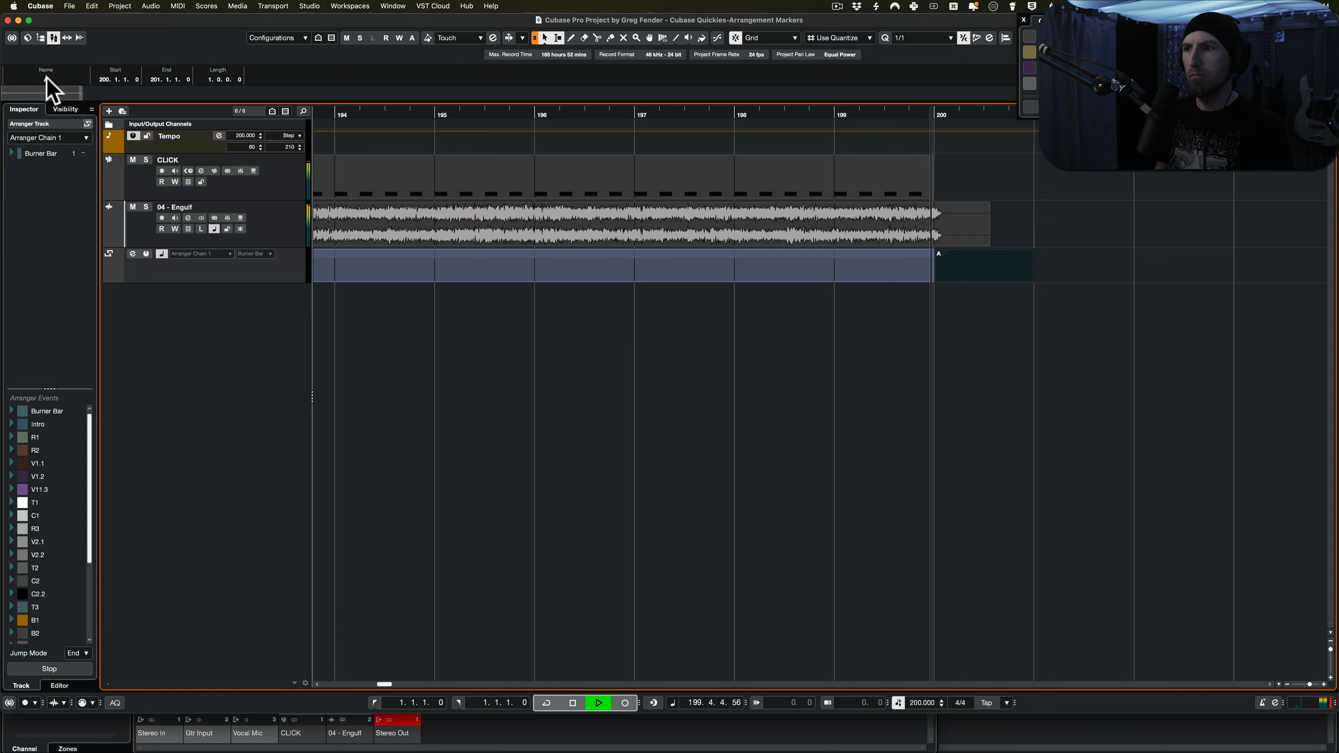
left_click(48, 80)
left_click_drag(1007, 274, 1117, 277)
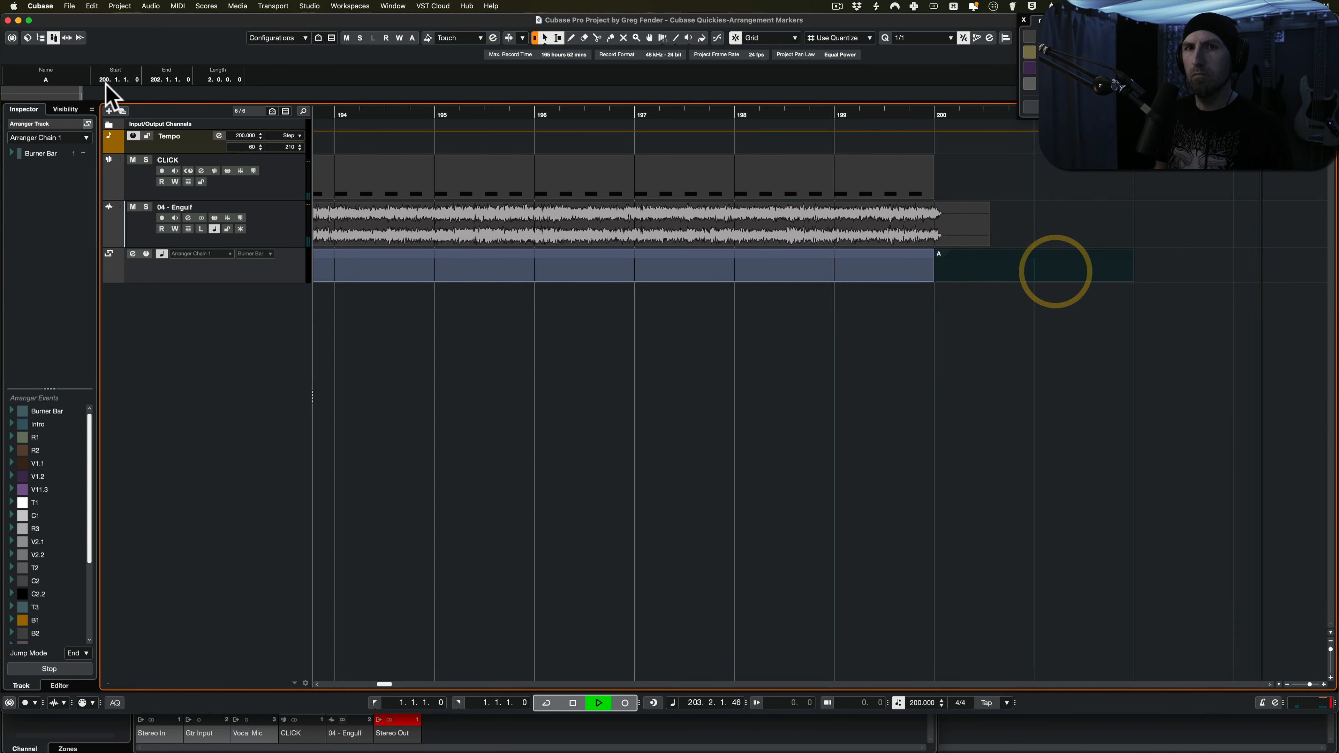
left_click(58, 80)
type("Tail")
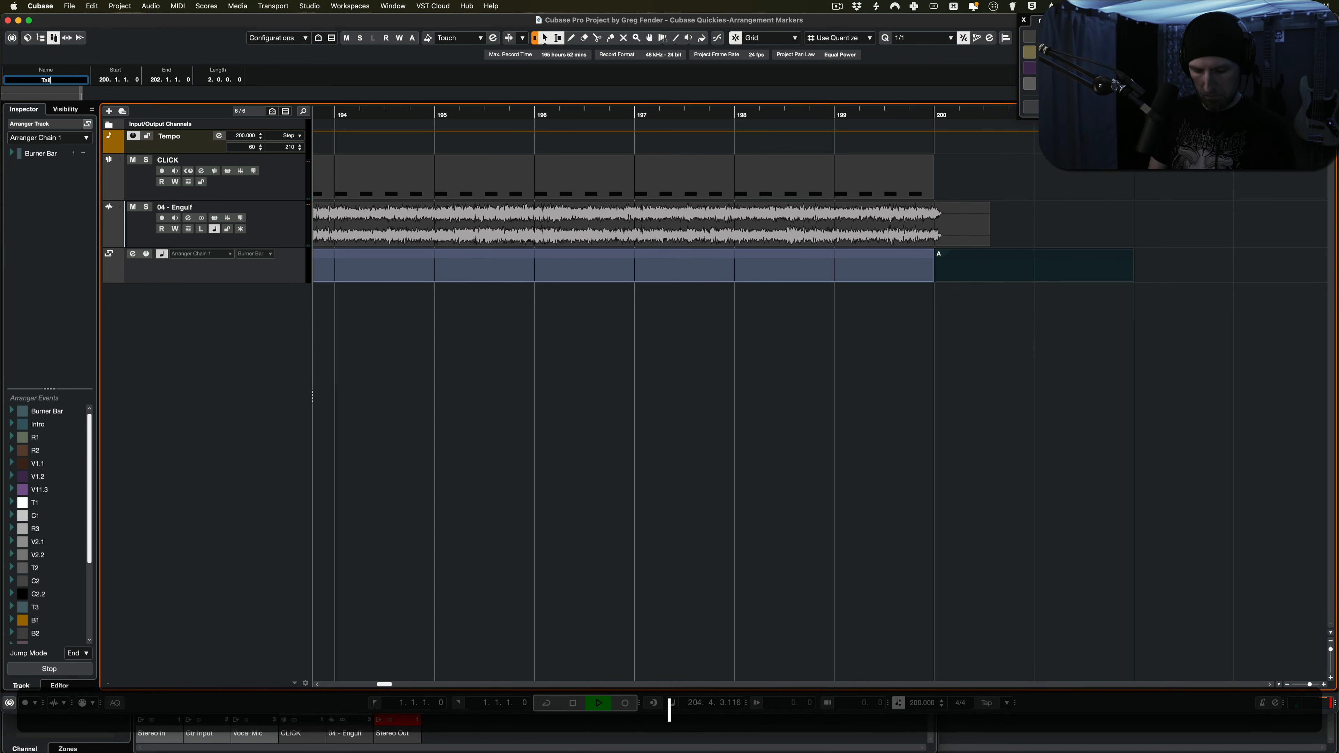
key("Return")
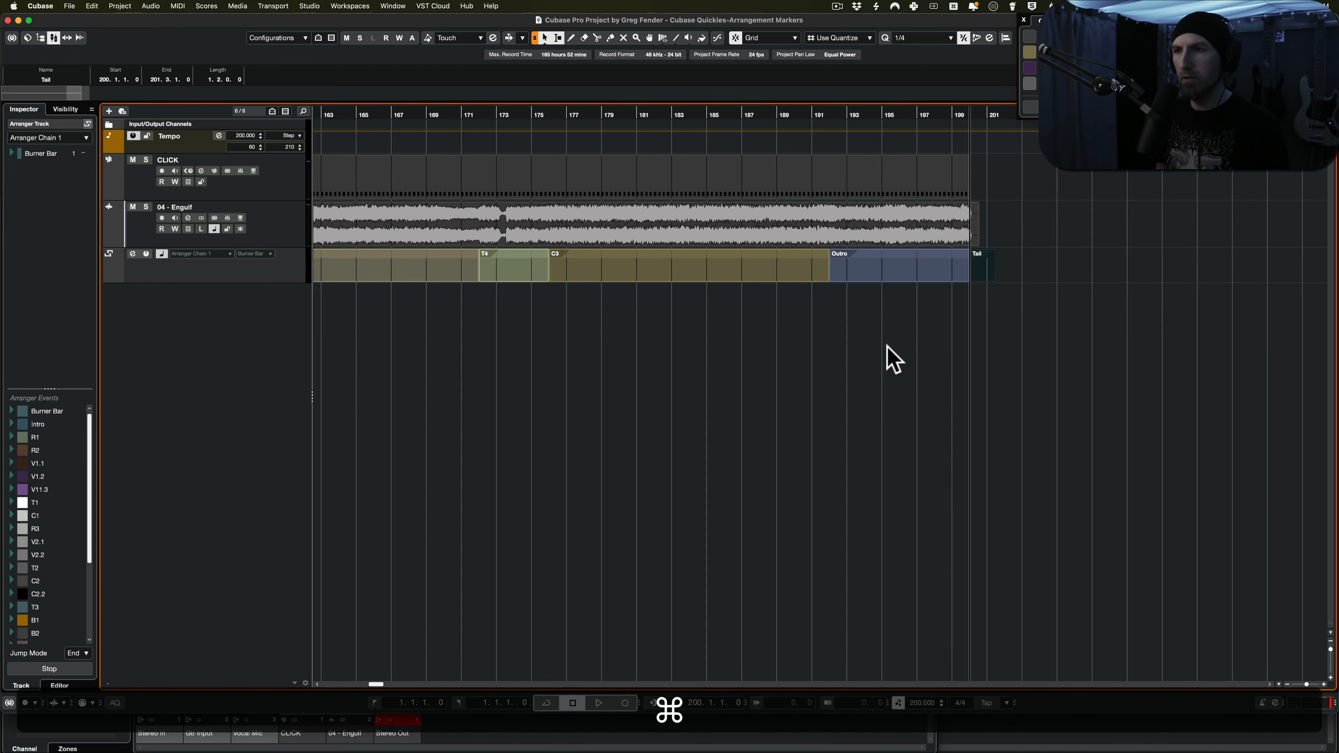
Activate arranger mode on the arranger track and open the Arranger Editor clear of the lower part of the project.
scroll(886, 346, "down", 3)
scroll(886, 345, "left", 5)
scroll(637, 353, "left", 5)
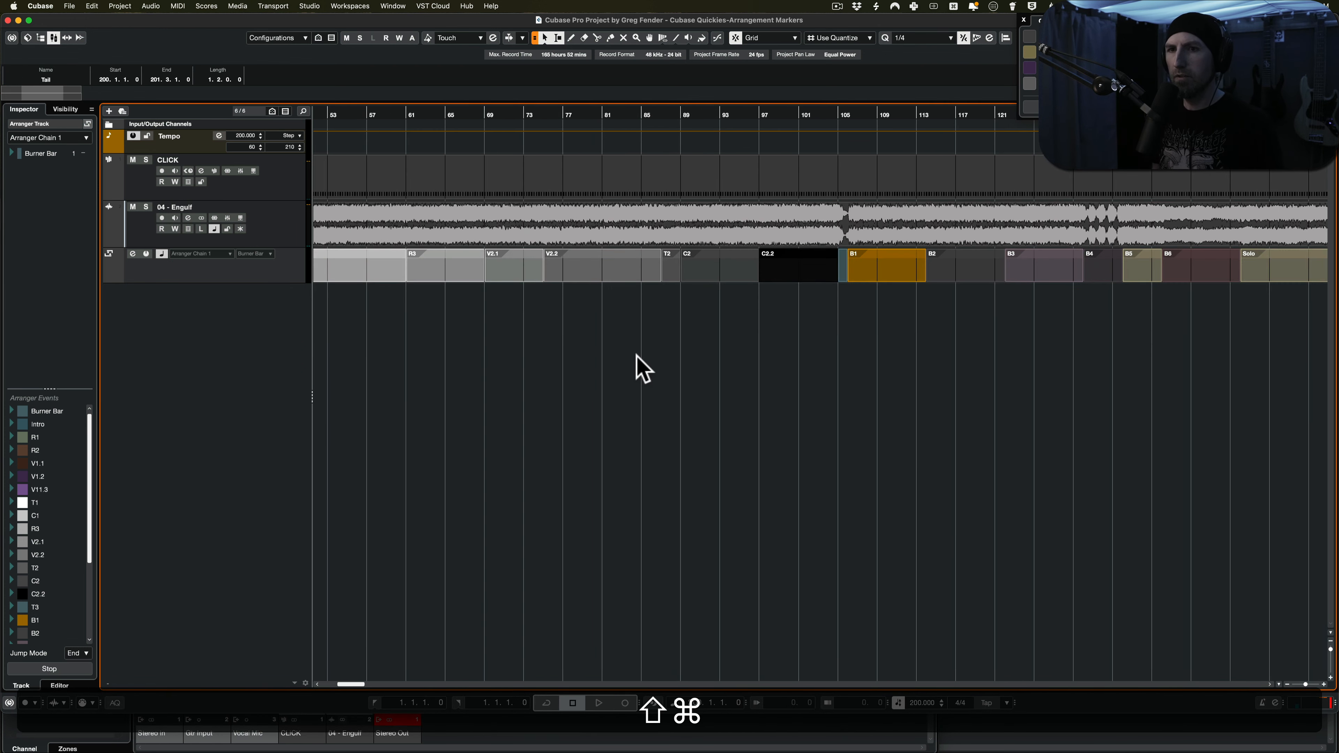
scroll(636, 353, "down", 2)
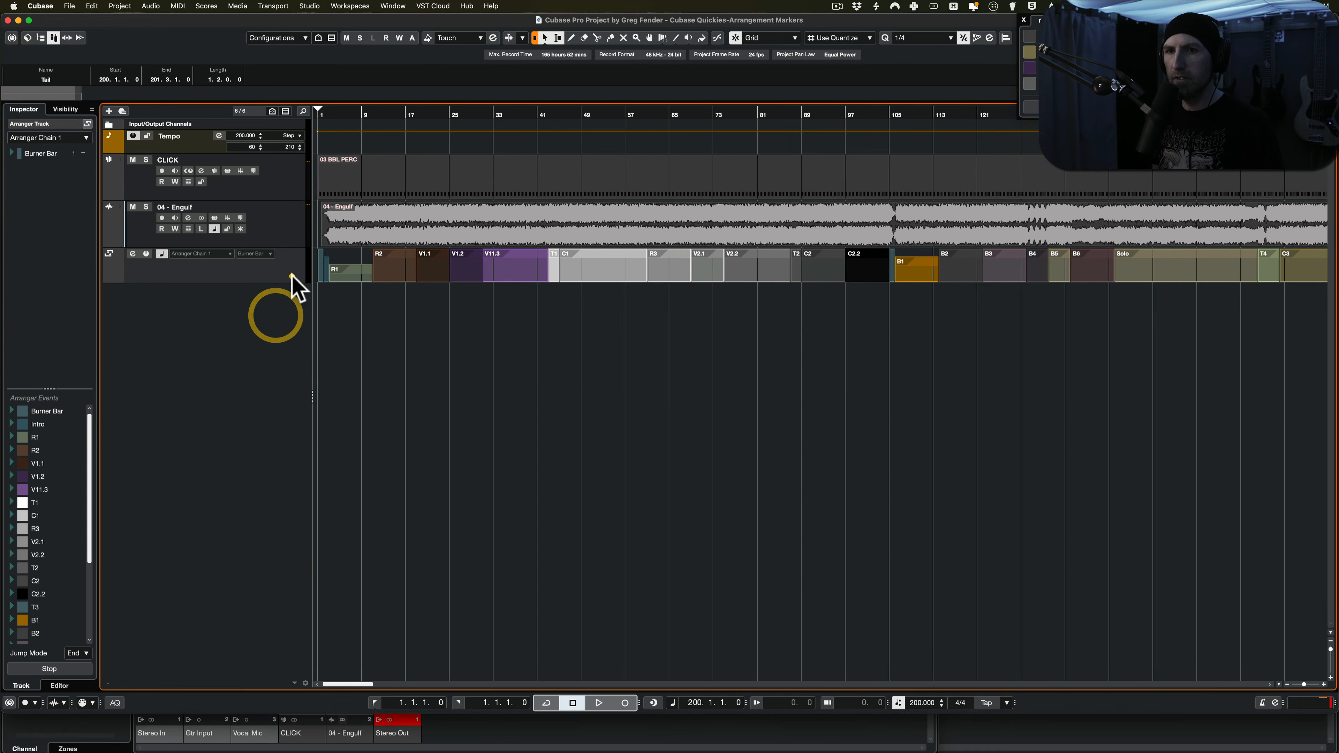
left_click(146, 254)
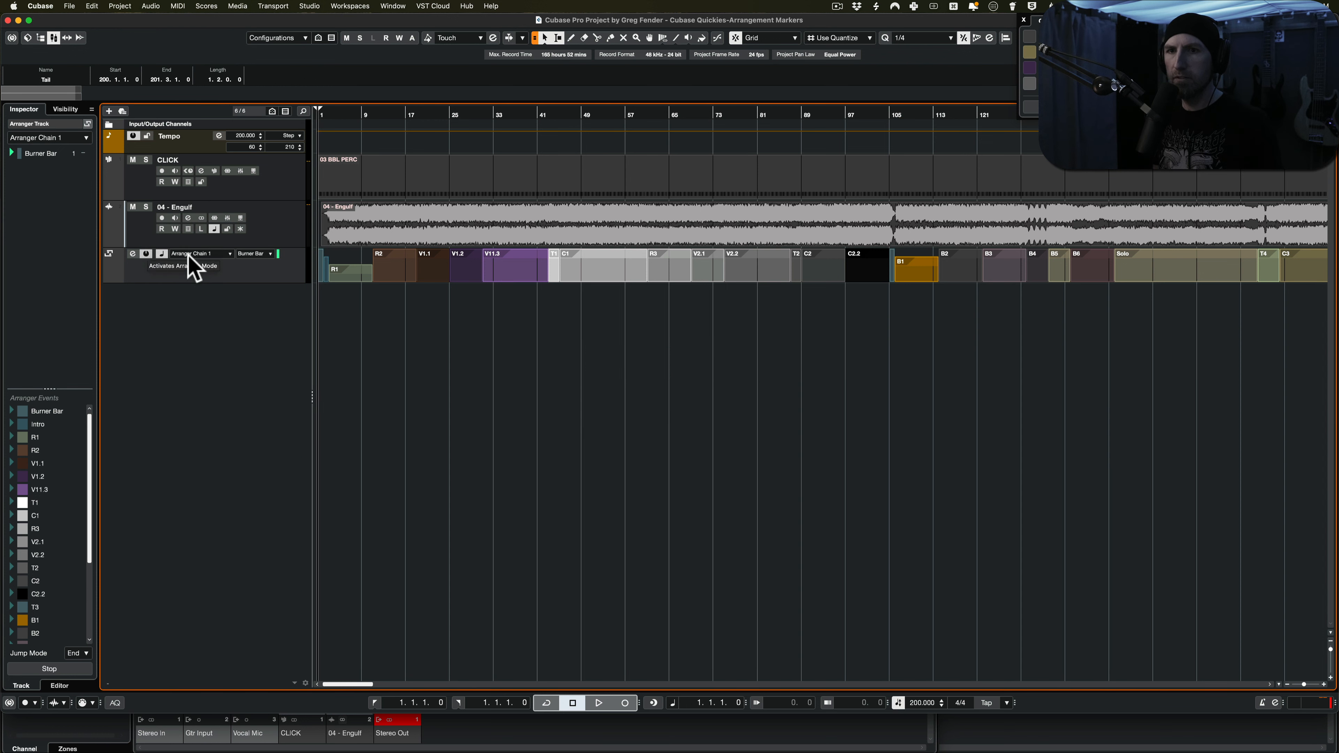
left_click(252, 258)
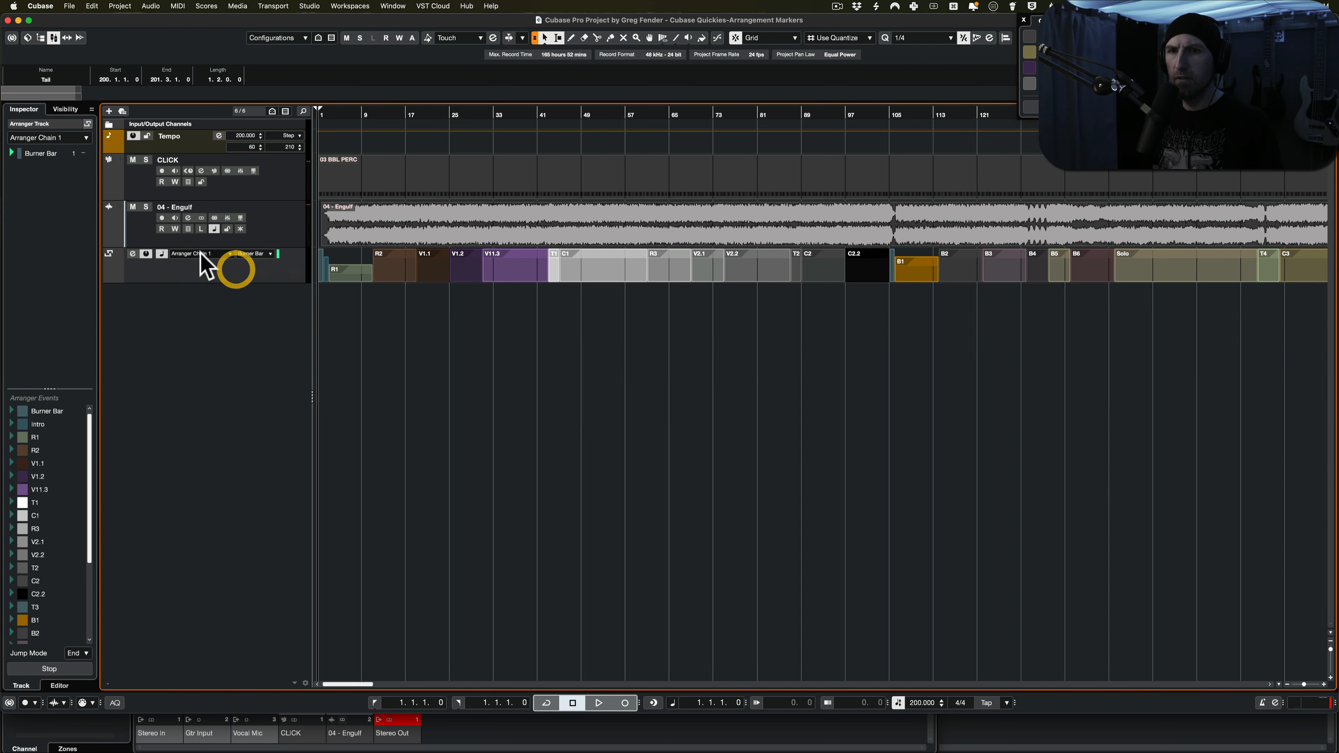
left_click(132, 254)
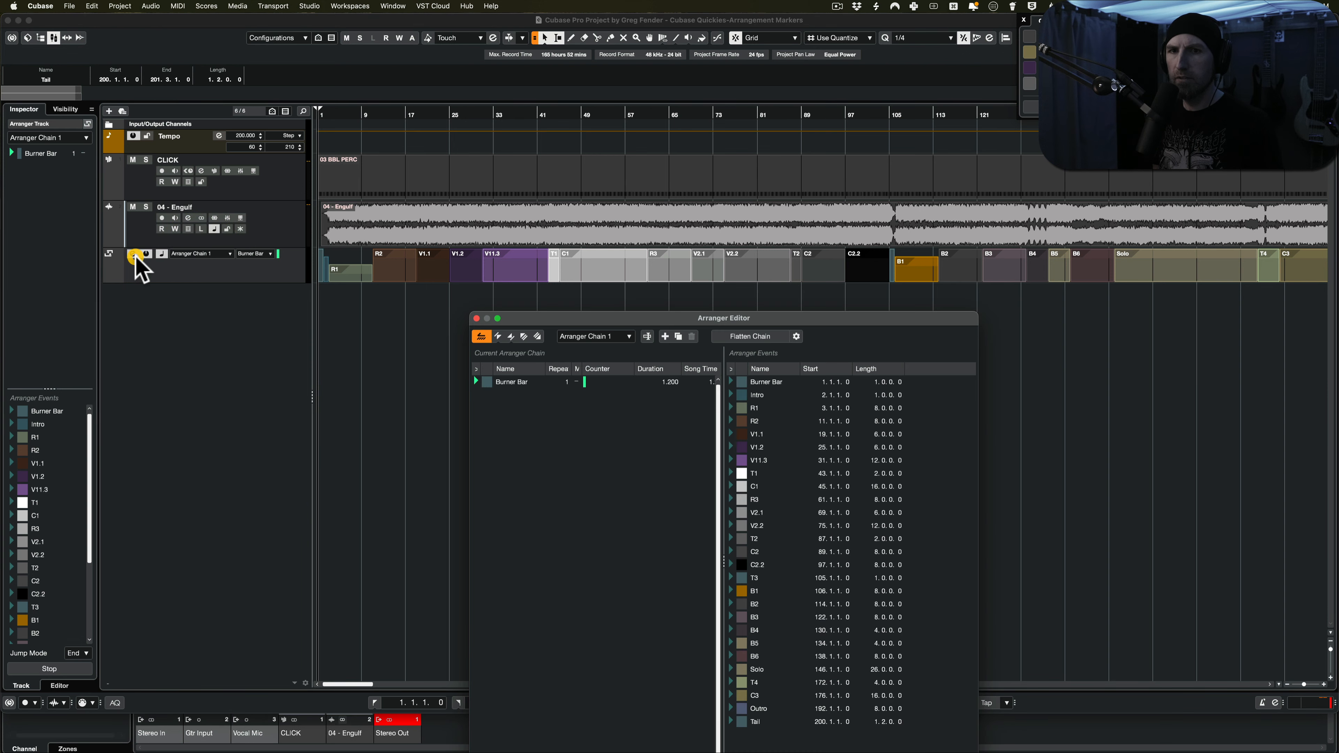
left_click_drag(527, 318, 396, 183)
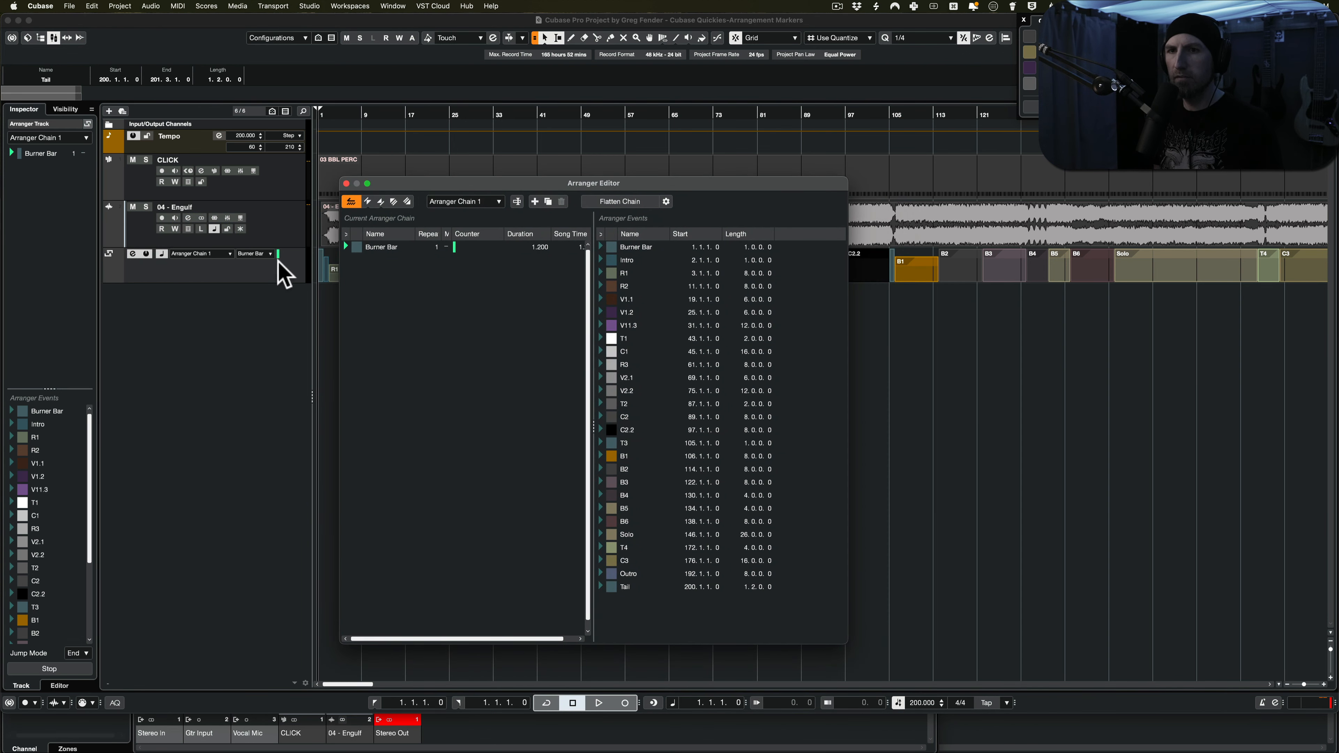
left_click_drag(477, 184, 451, 140)
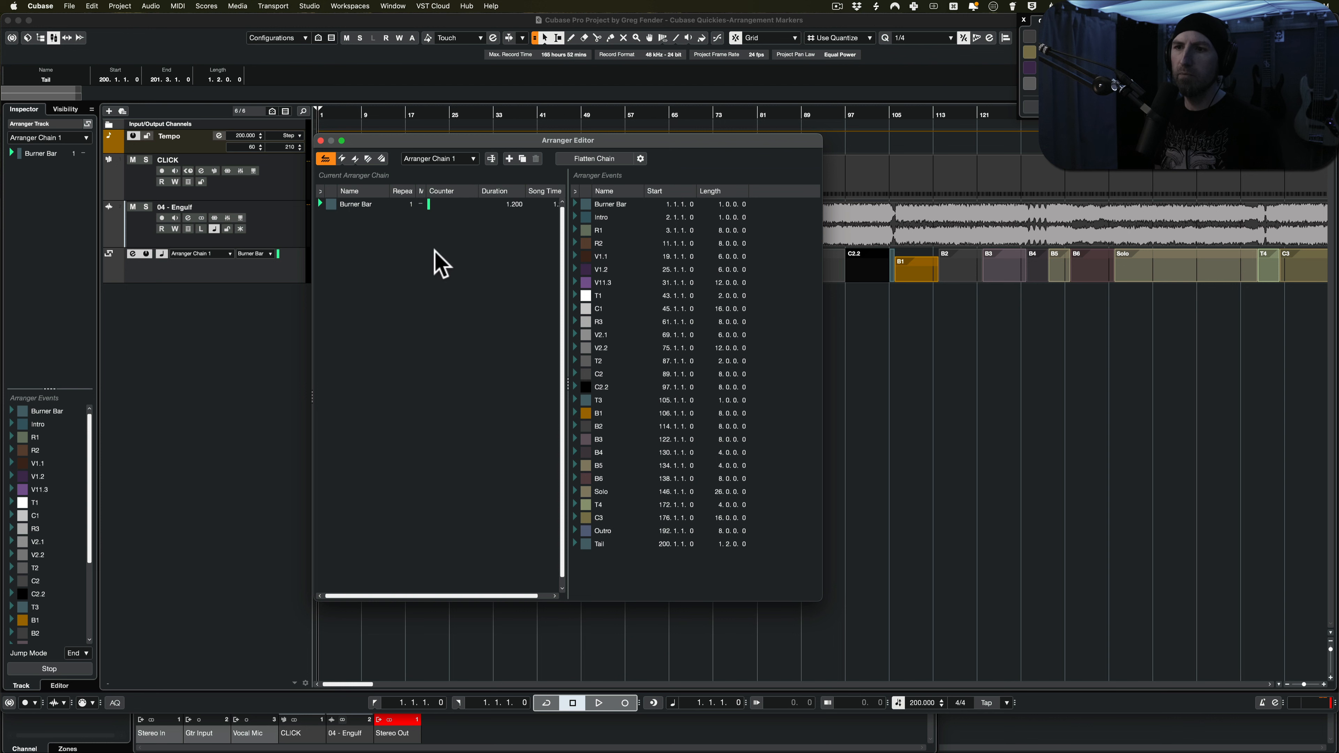
Append Intro, R2, C1, C2, B4, T2, Solo and Outro in that order to Arranger Chain 1 after Burner Bar.
left_click_drag(603, 217, 406, 285)
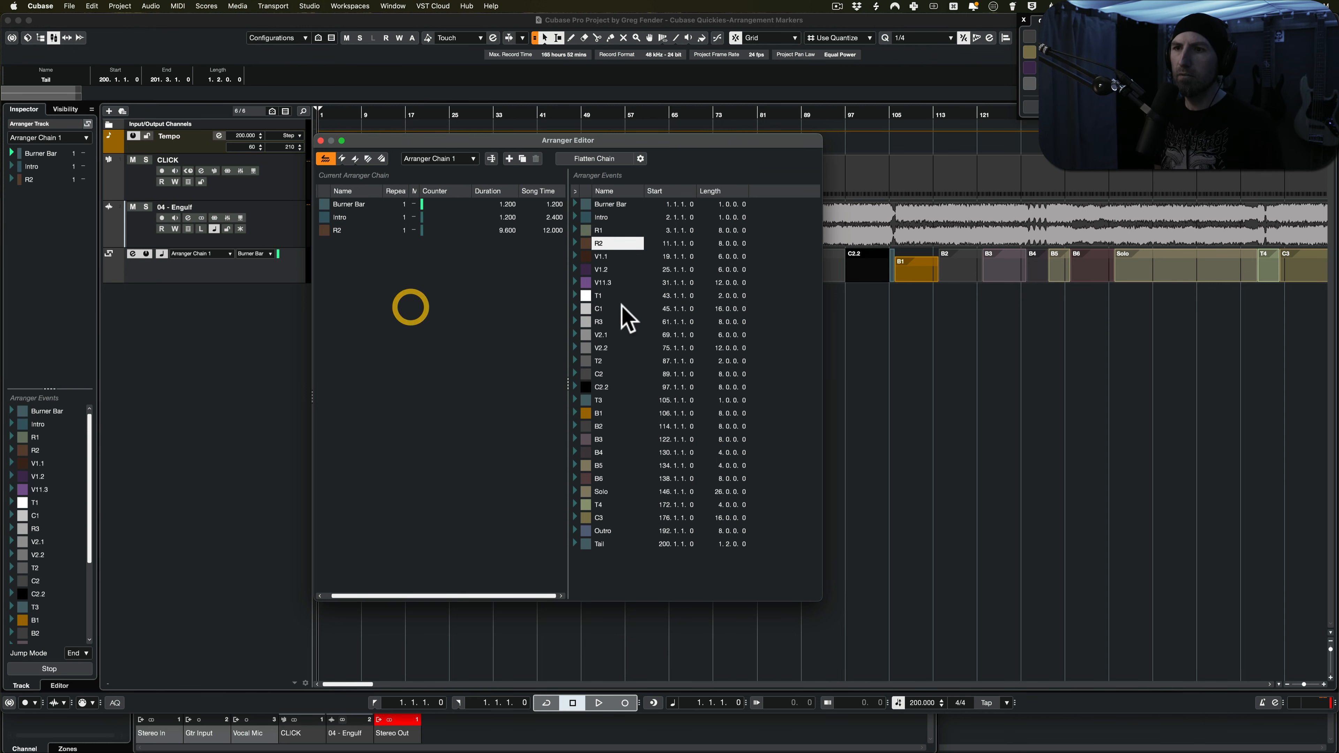
left_click_drag(585, 309, 381, 348)
left_click_drag(599, 373, 375, 392)
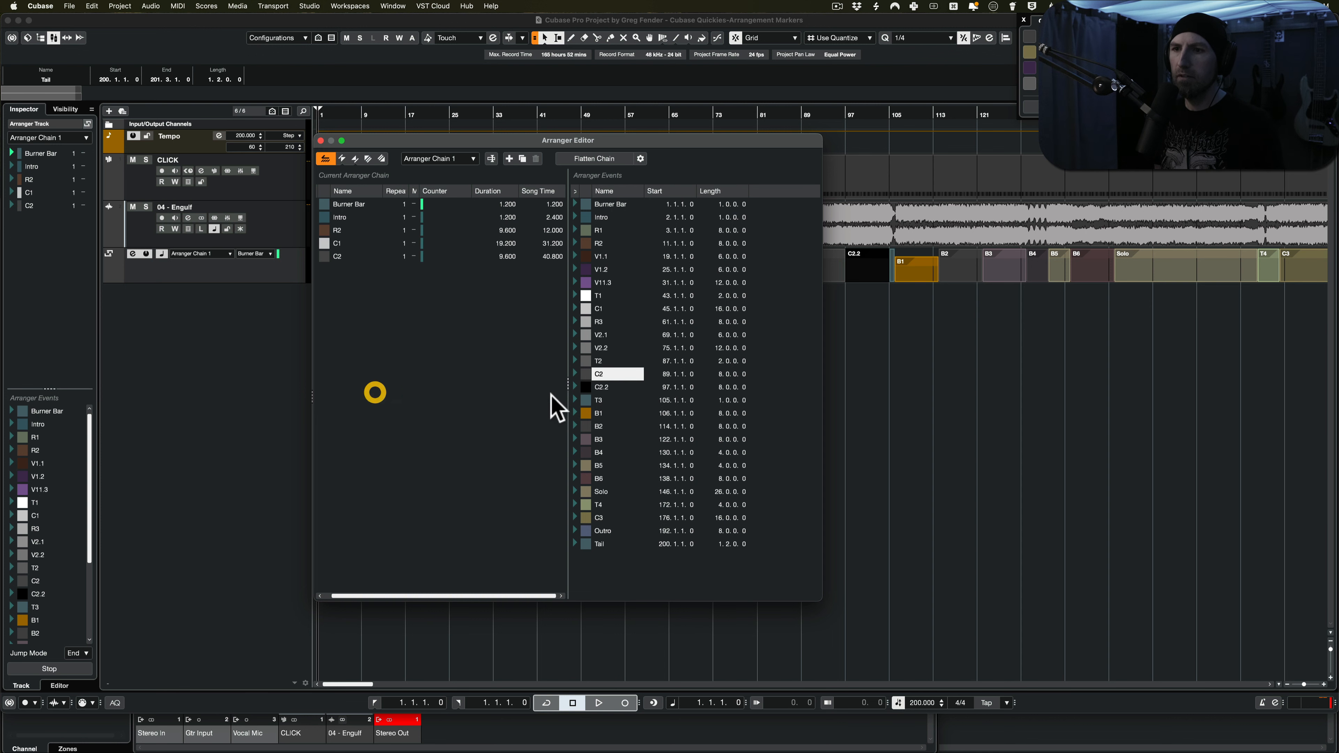
left_click_drag(604, 452, 433, 348)
left_click_drag(616, 360, 377, 416)
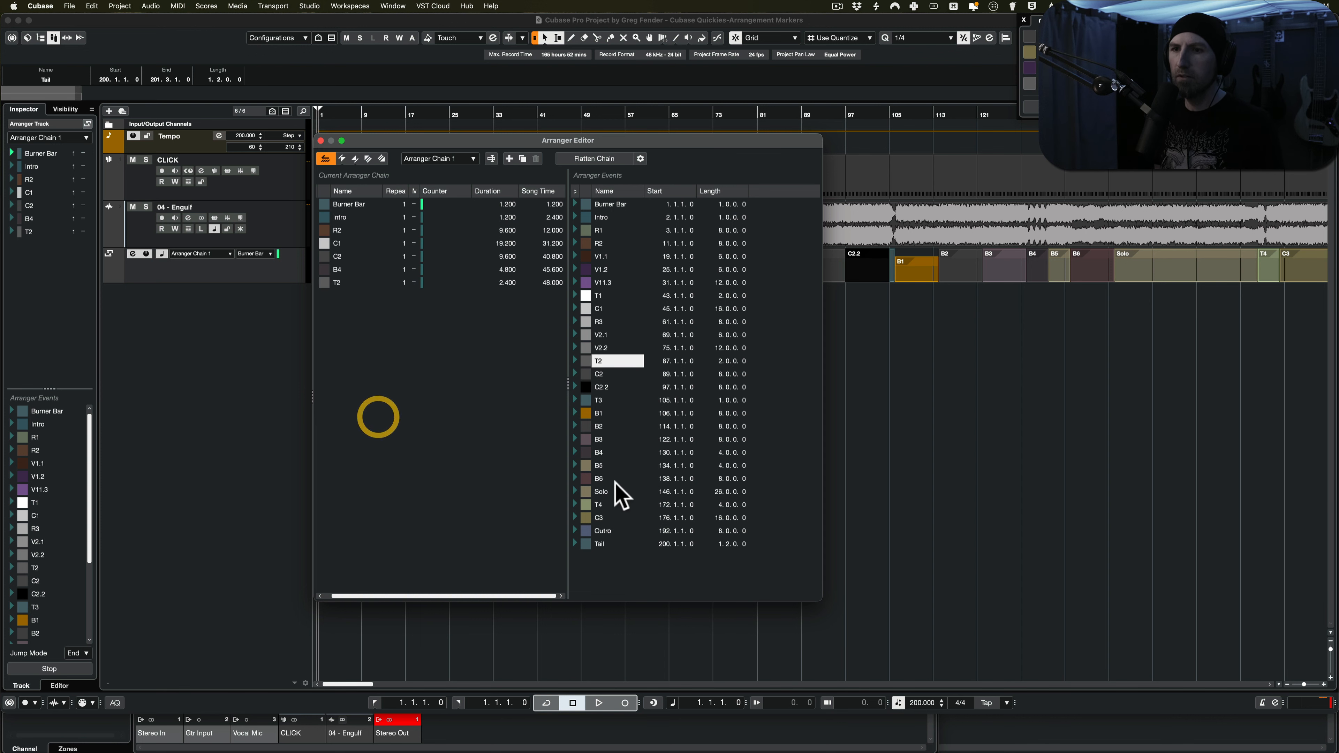
left_click_drag(601, 492, 394, 394)
left_click_drag(592, 531, 344, 359)
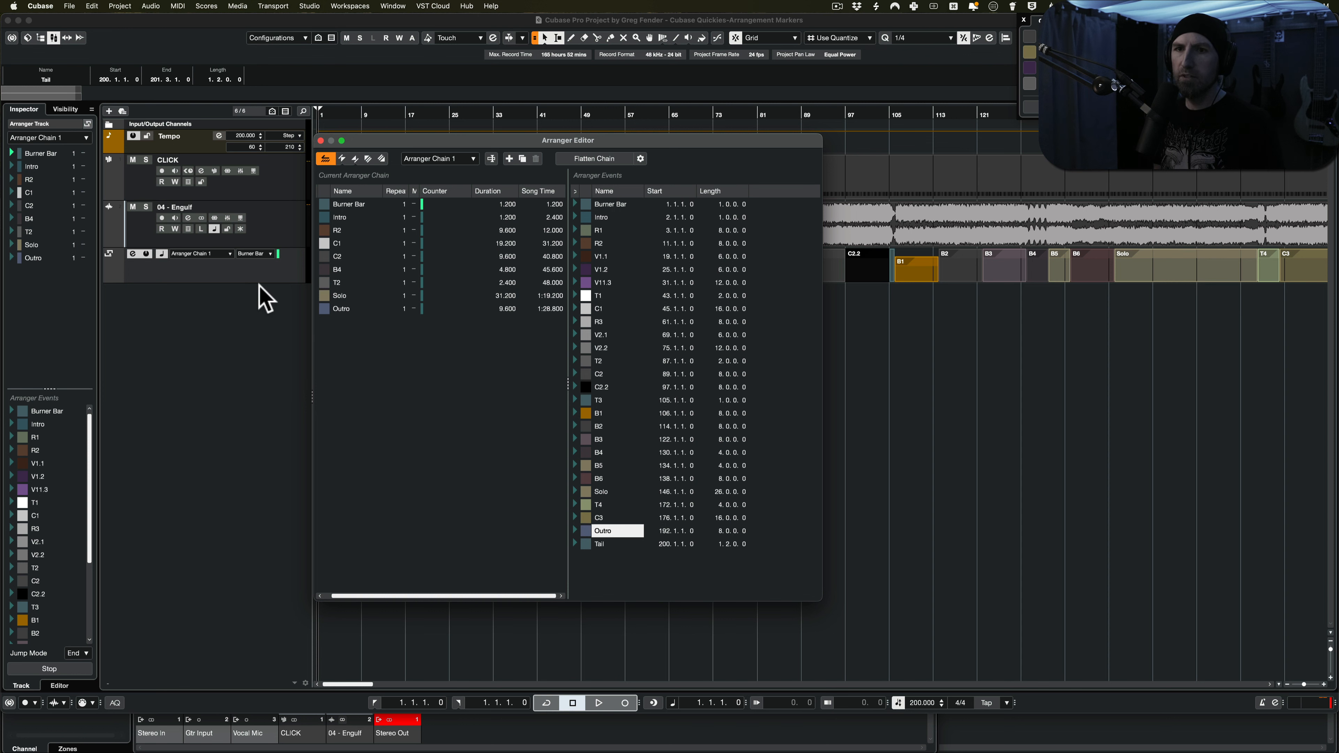
Reopen the Arranger Editor, play Arranger Chain 1 into the C1 section, and close the editor with arranger mode deactivated.
left_click(224, 257)
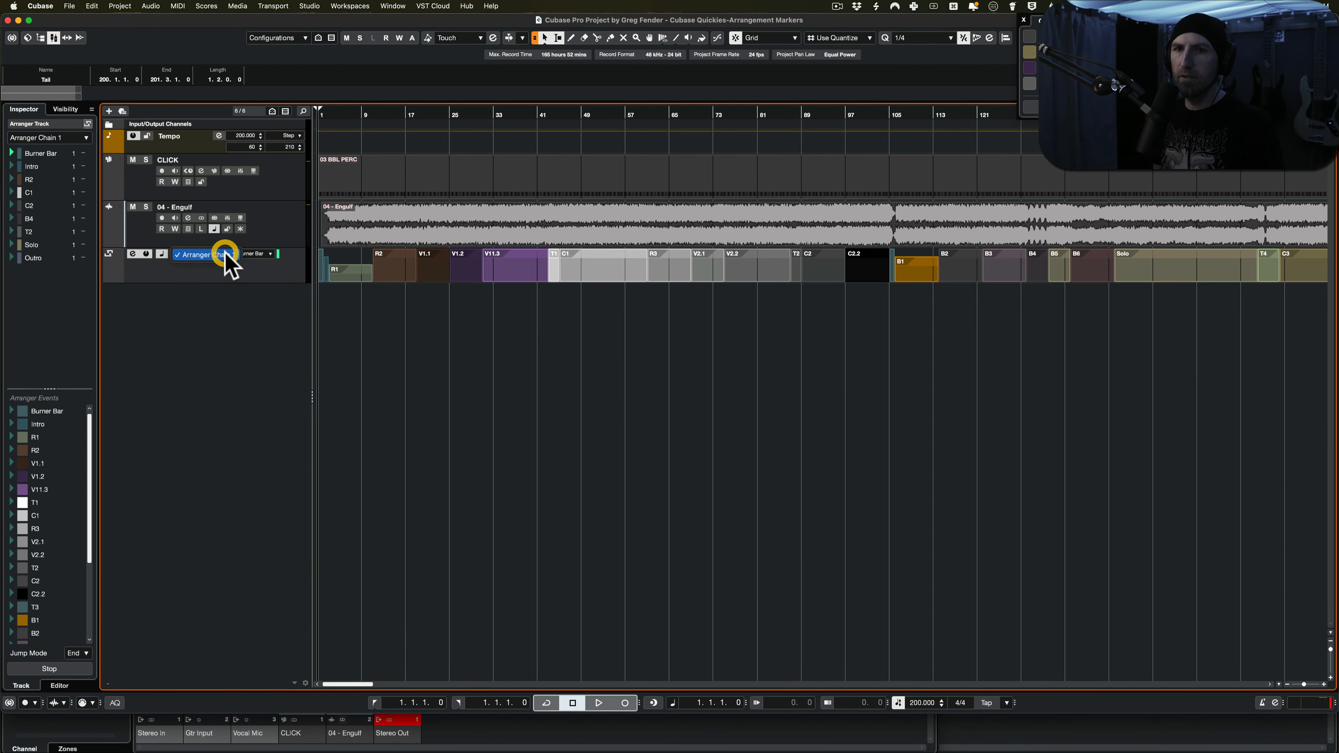
left_click(133, 254)
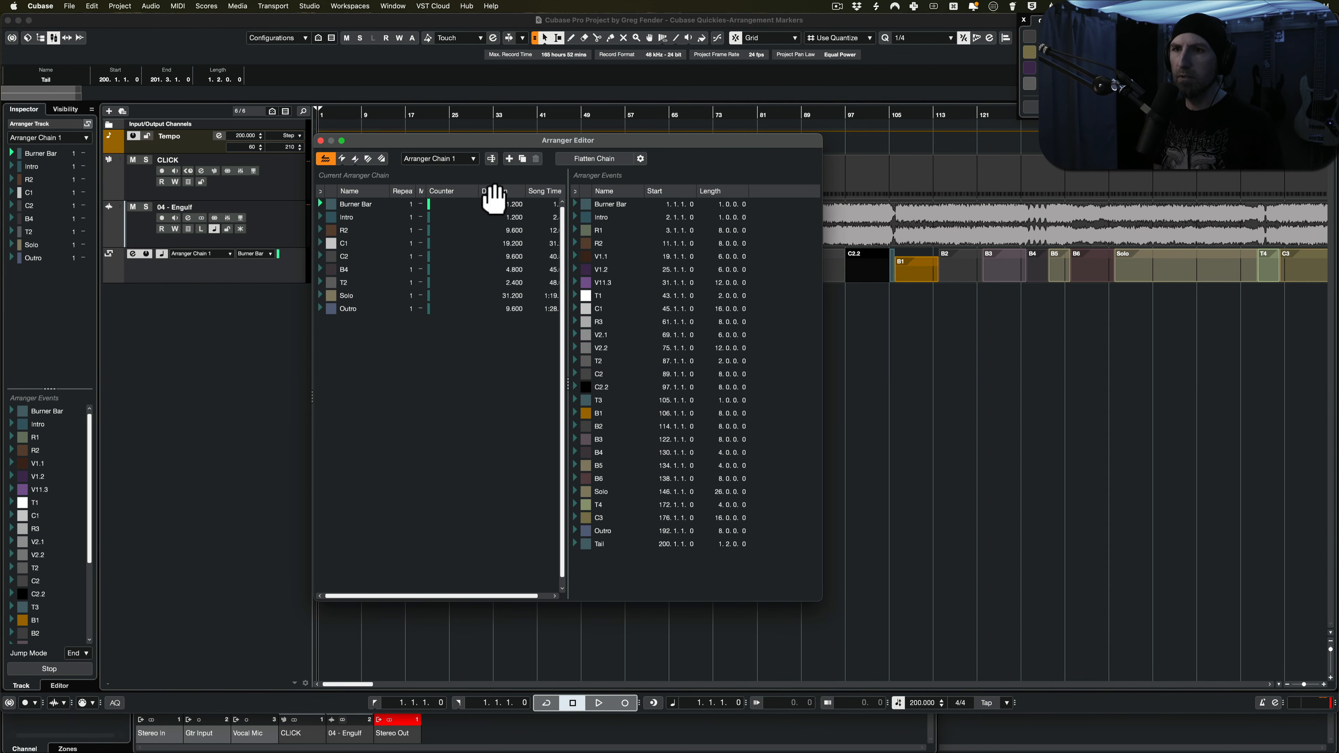
left_click(452, 175)
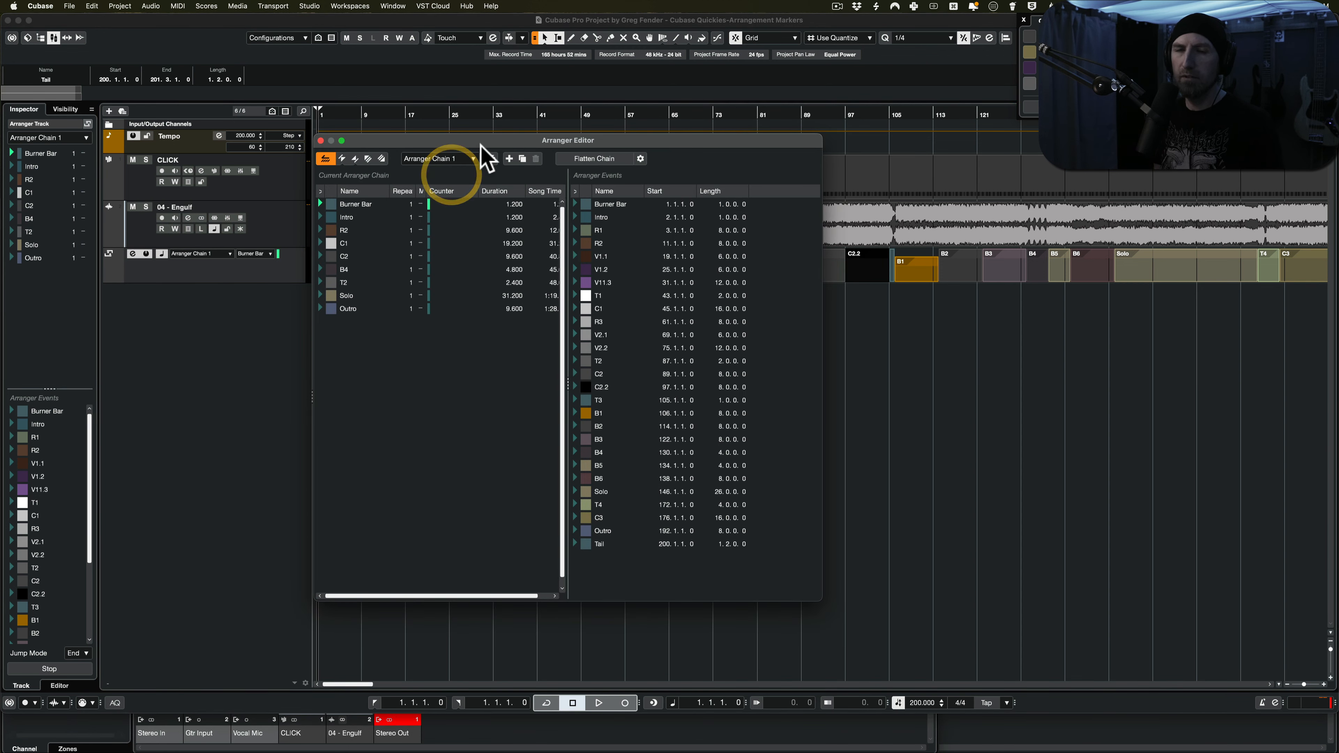
left_click_drag(480, 140, 630, 140)
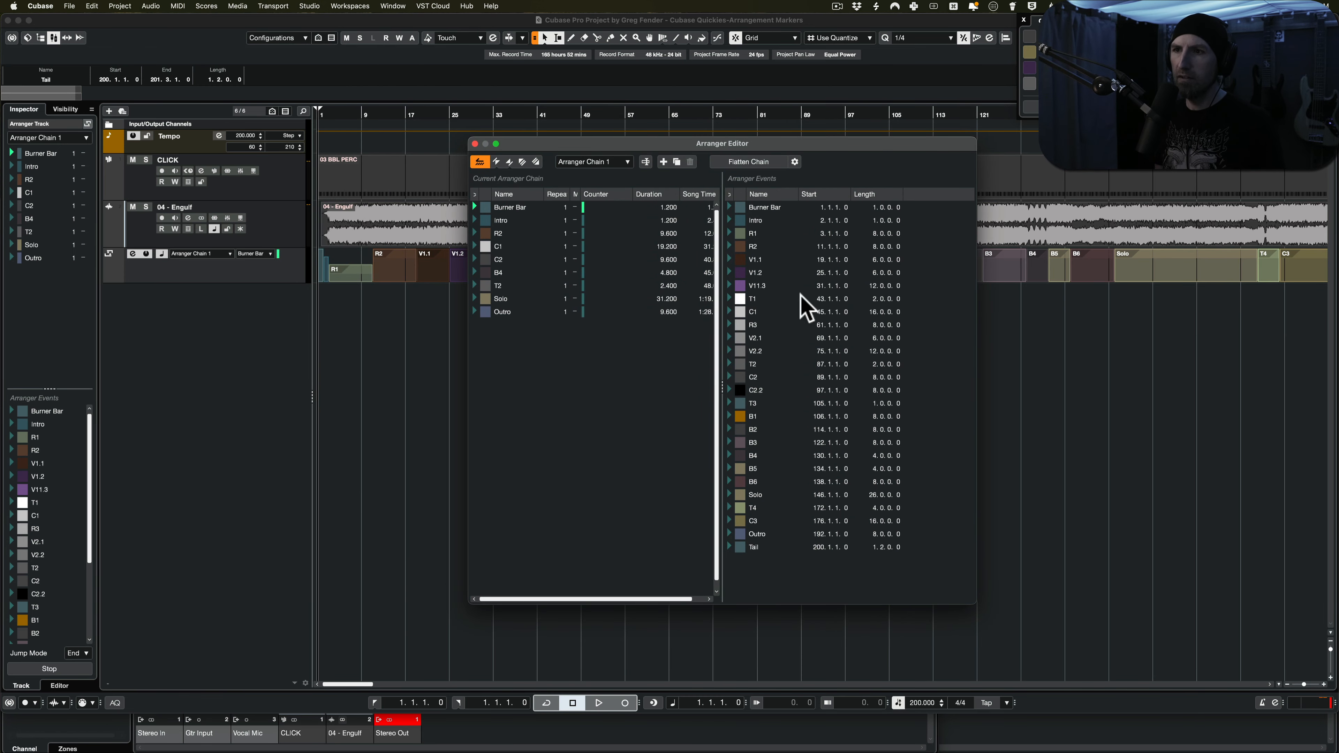
key("space")
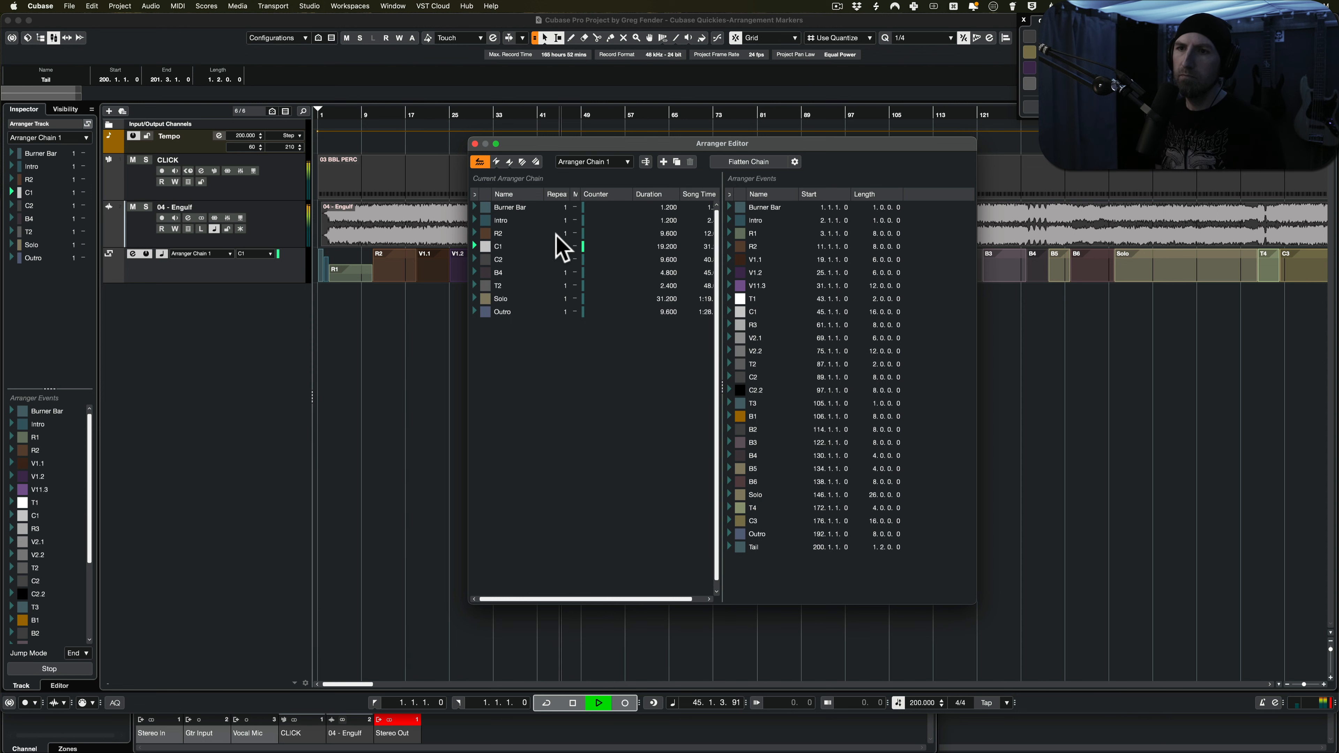
key("space")
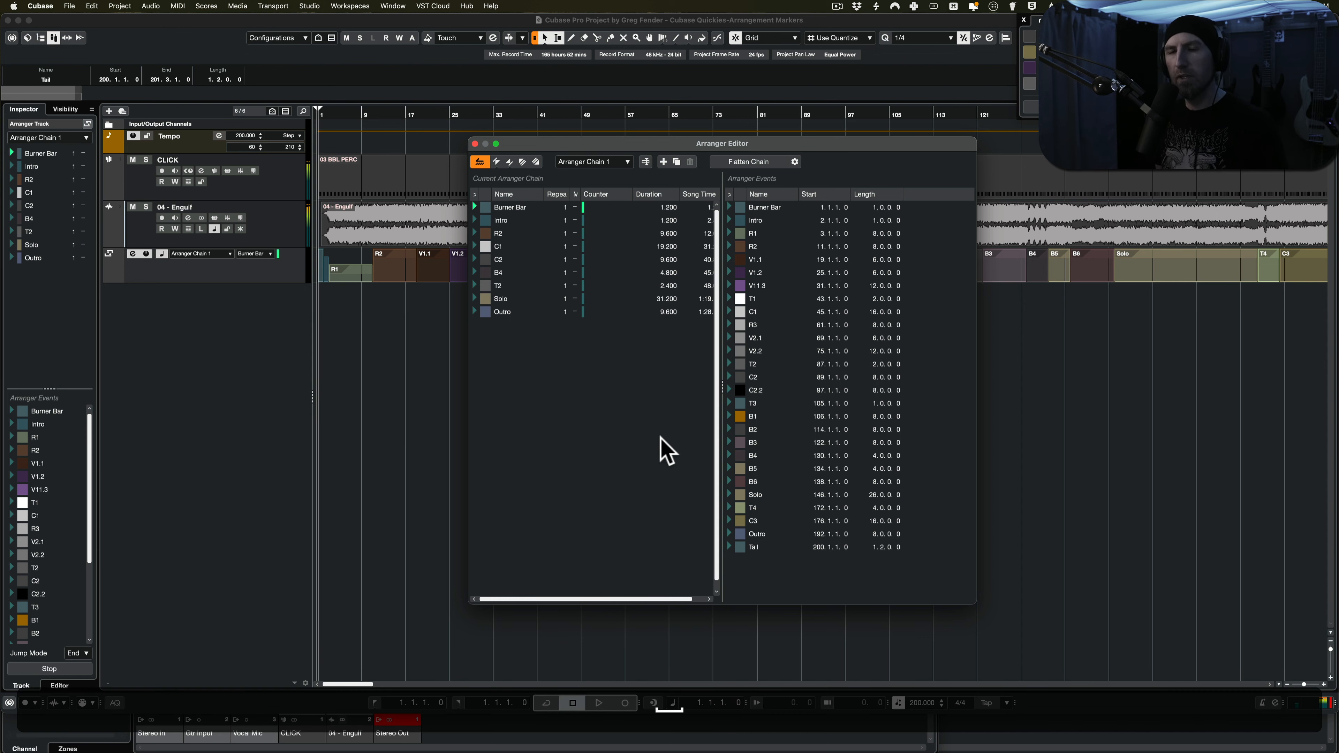
left_click_drag(531, 140, 509, 154)
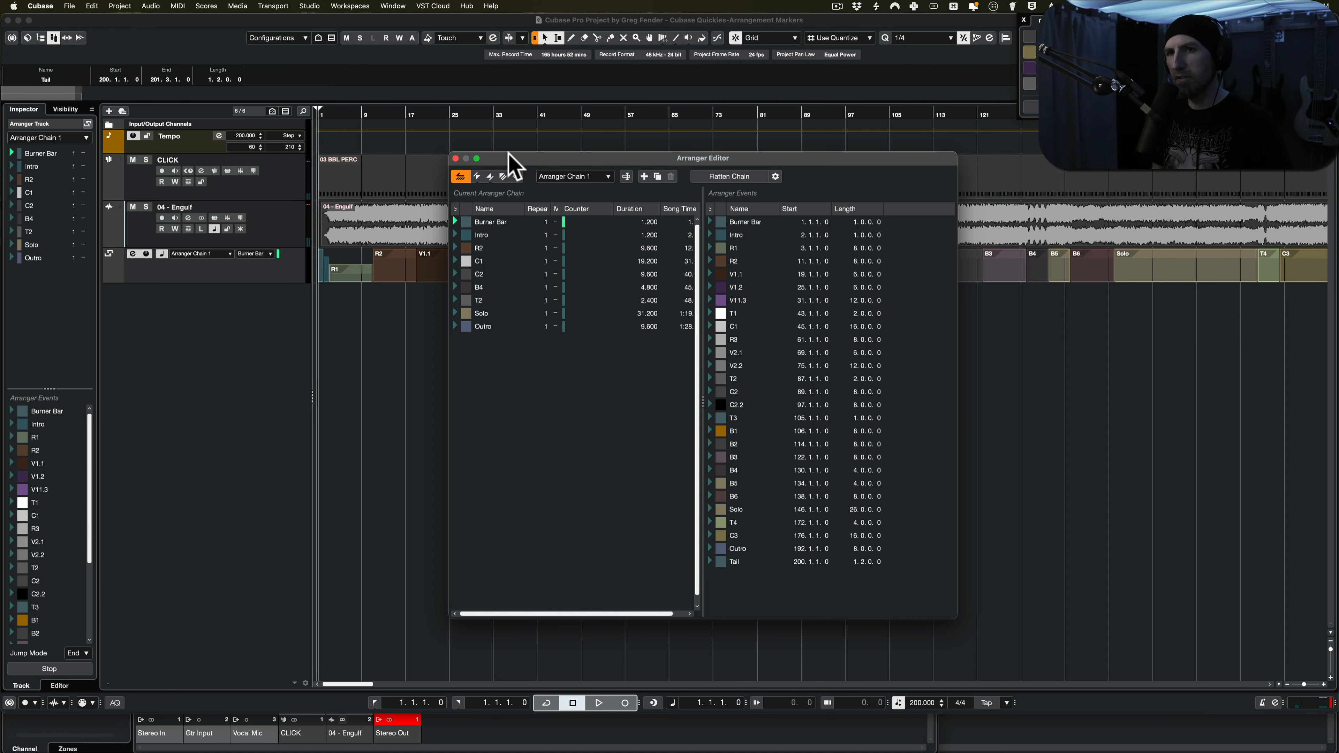
left_click(456, 158)
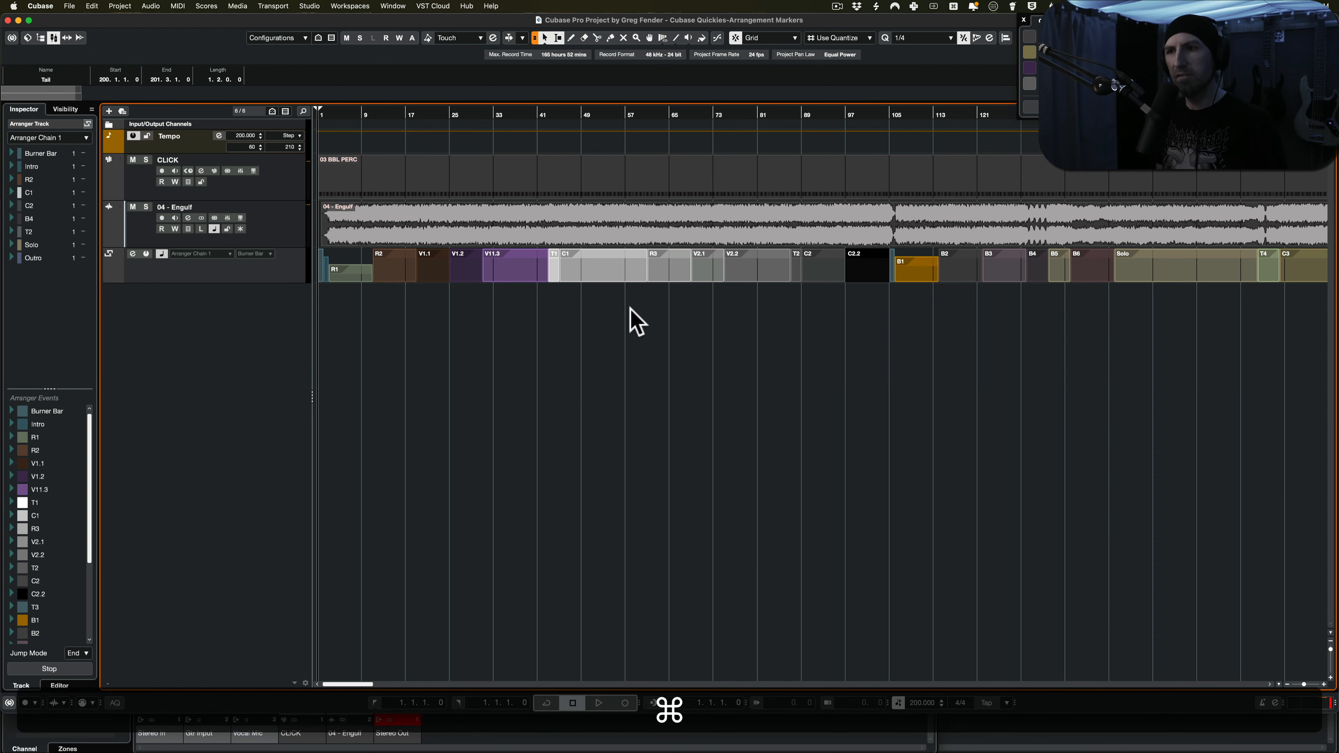
Add one marker track named Song Sections below the arranger track.
scroll(664, 318, "up", 5)
scroll(879, 345, "down", 5)
scroll(880, 346, "right", 5)
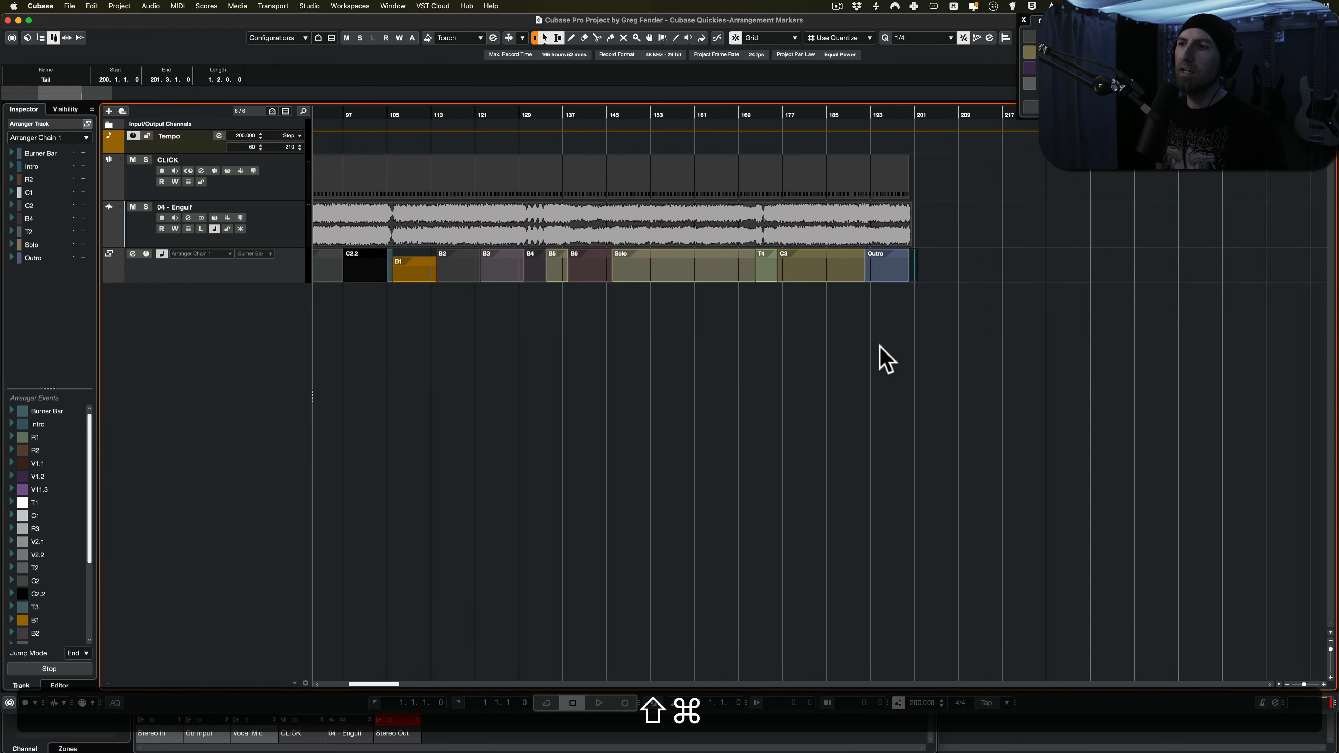
scroll(812, 328, "left", 10)
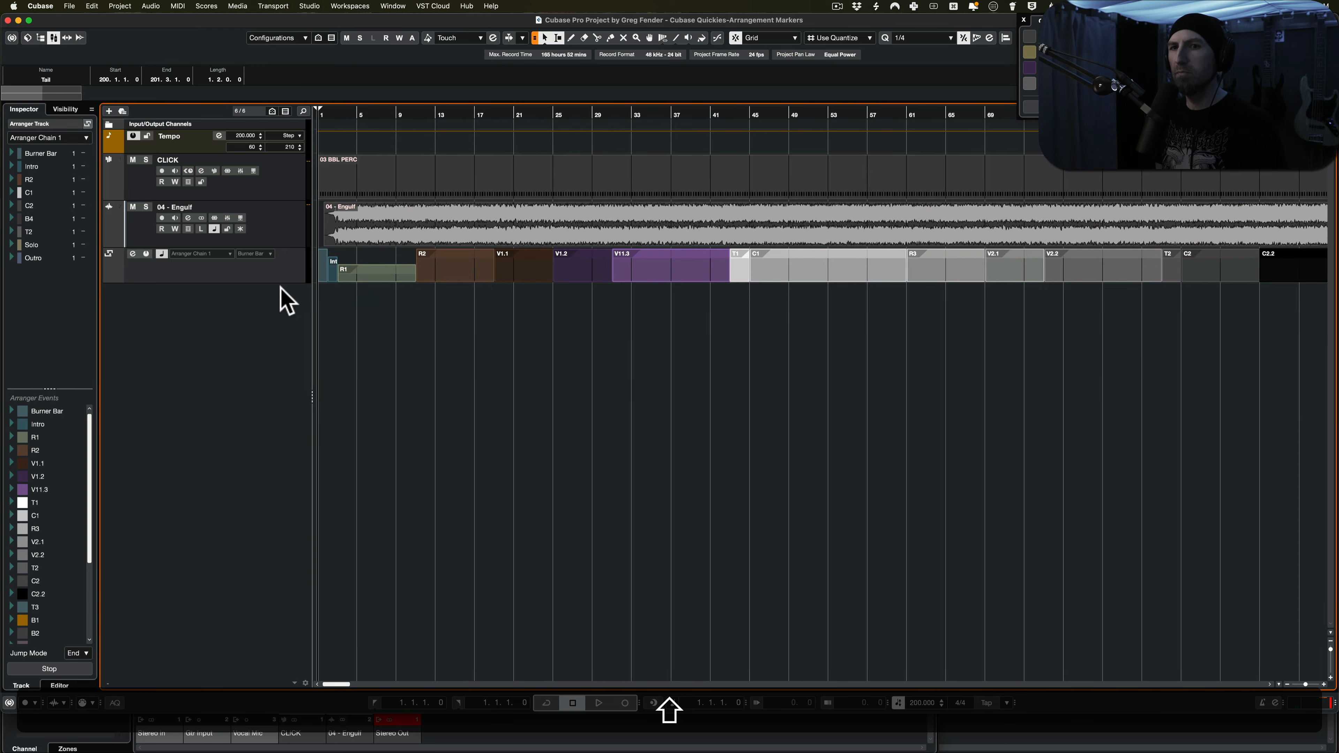
right_click(285, 324)
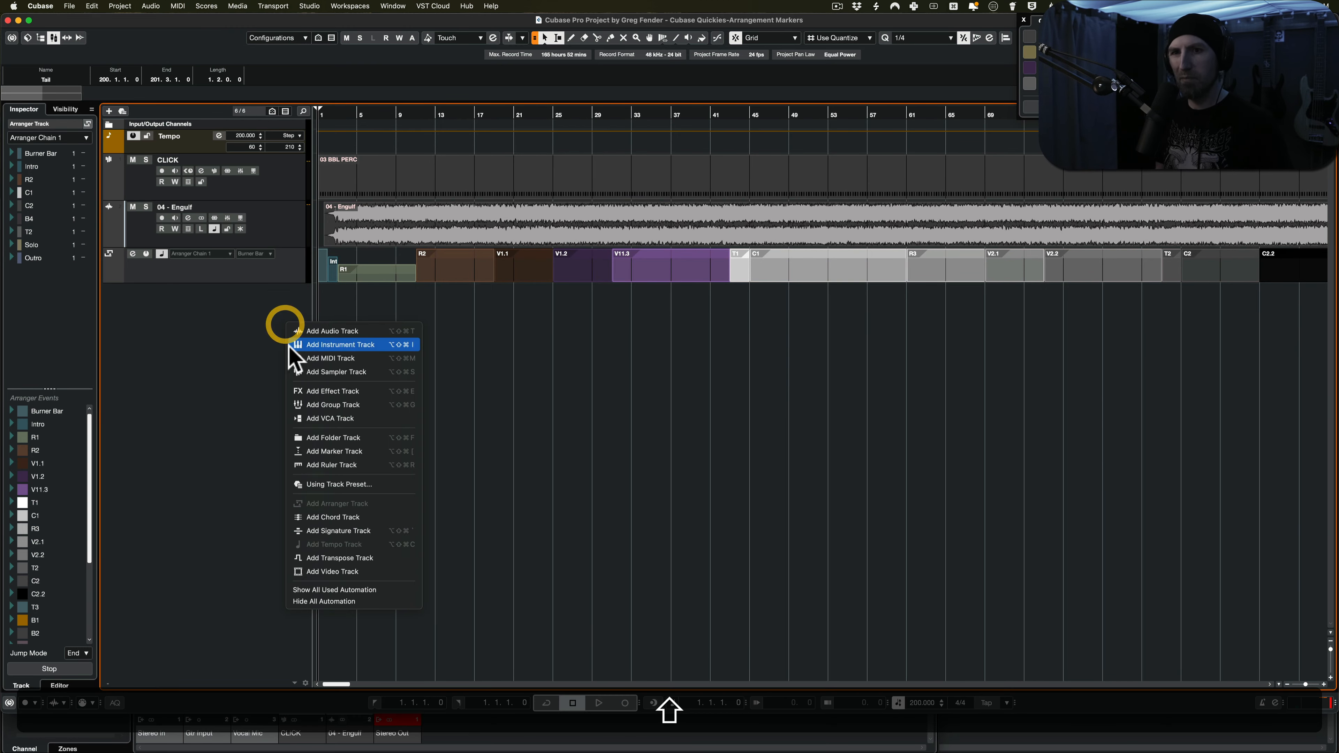
left_click(357, 452)
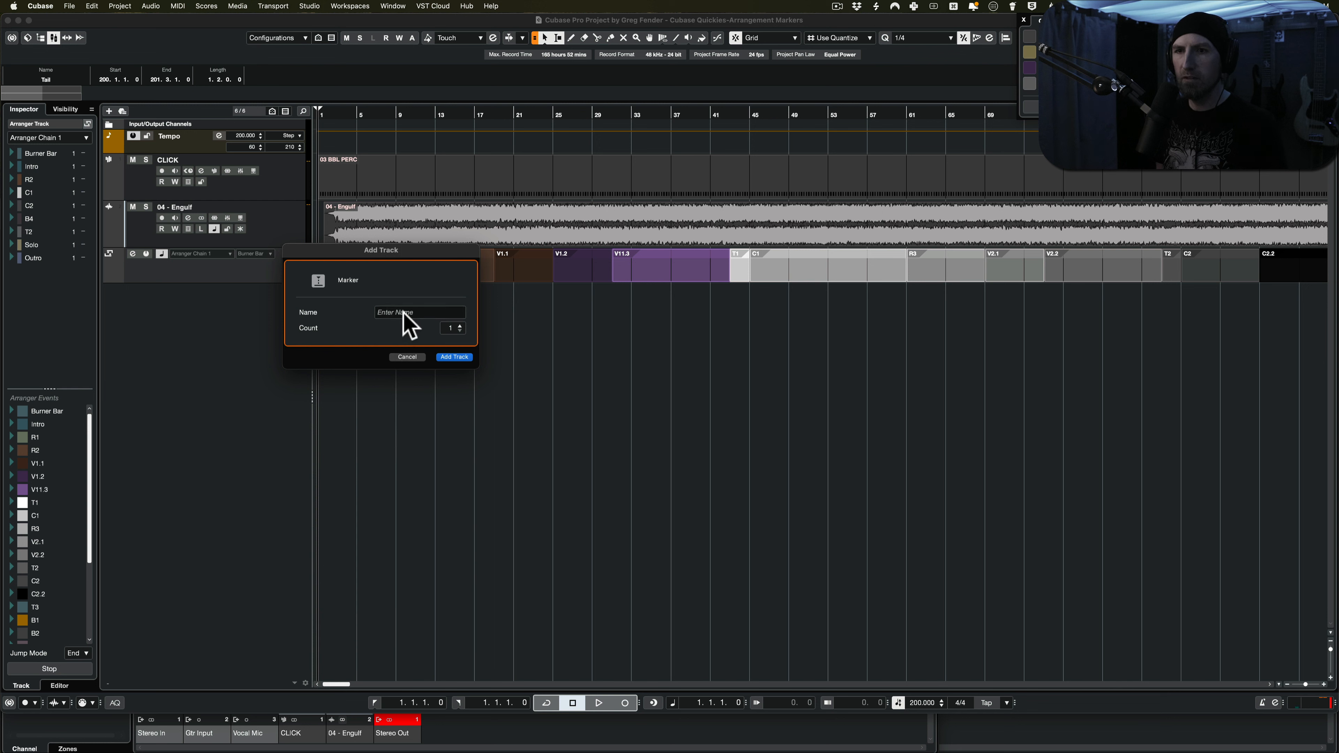
type("Song")
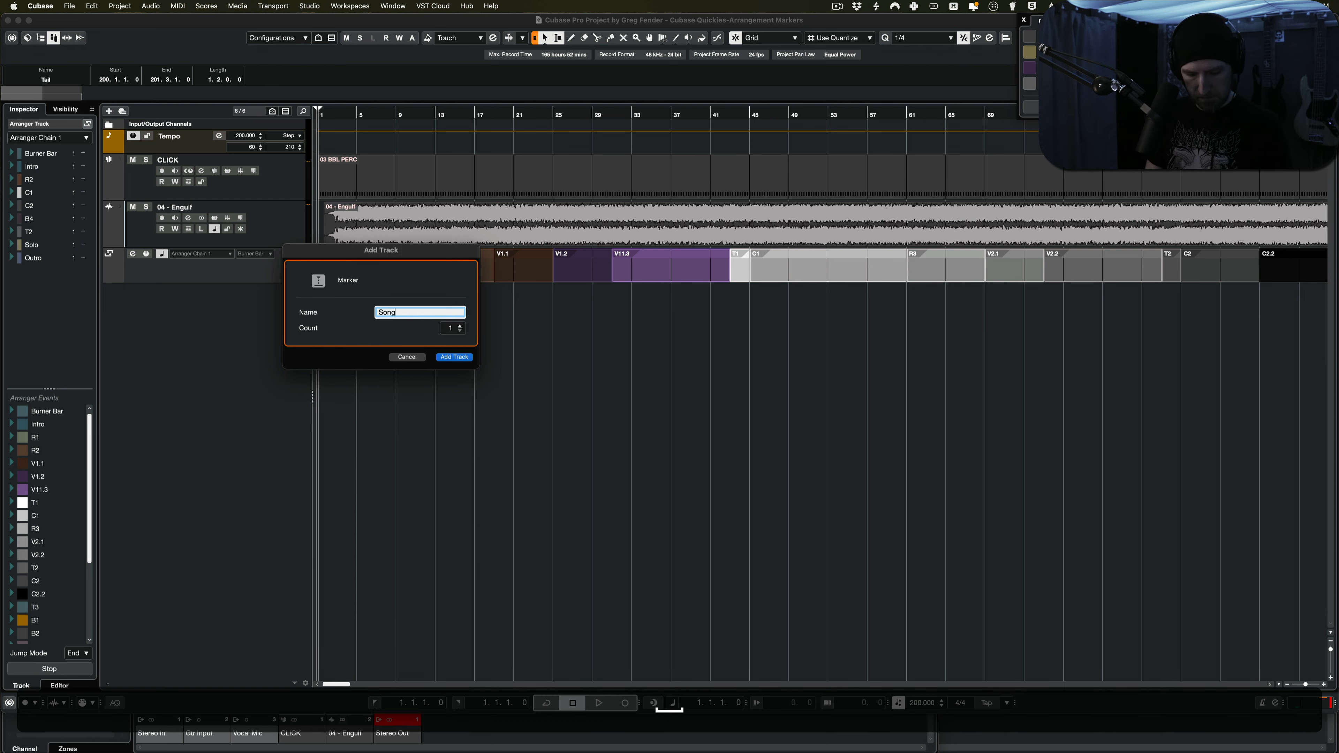
type(" Sections")
key("Return")
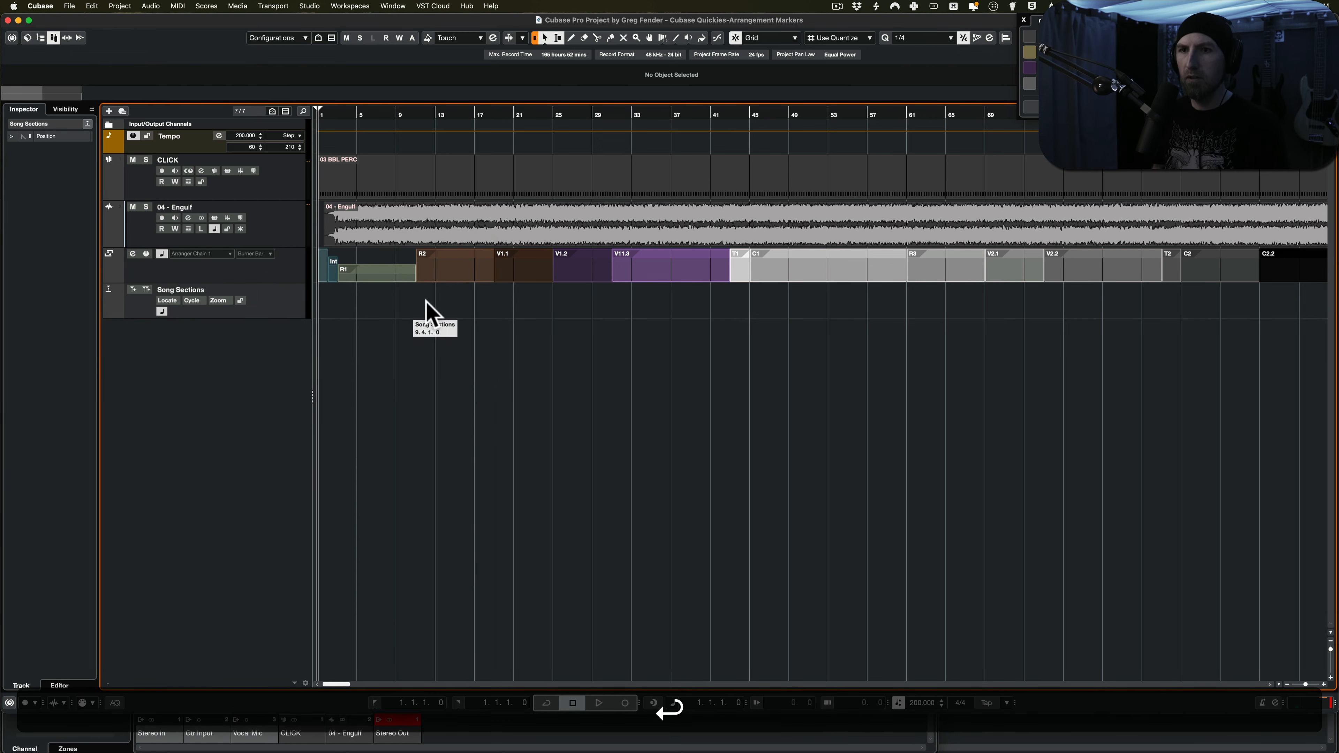
Place position markers at 1.1, 1.4, 2.3, 4.1 and 5.3 on the Song Sections track, and delete all but the first.
scroll(332, 327, "up", 5)
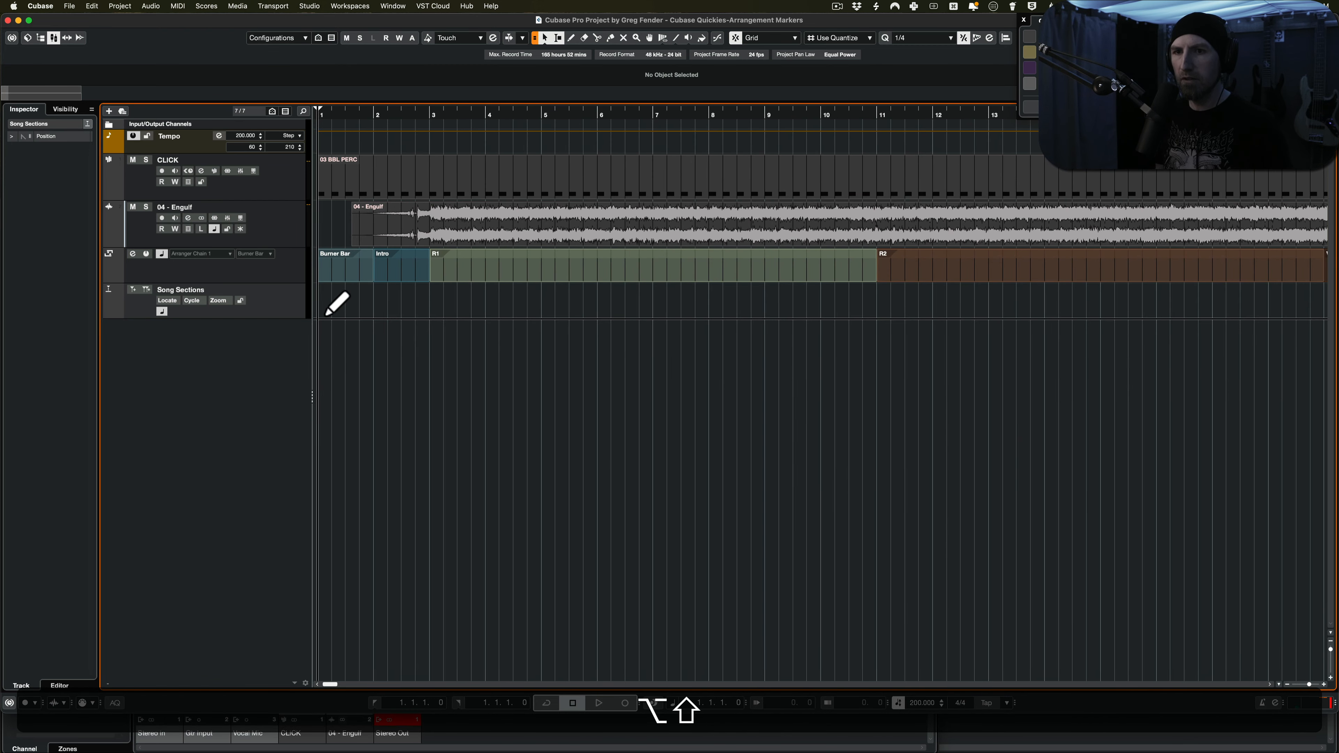
left_click(361, 311)
left_click(406, 312)
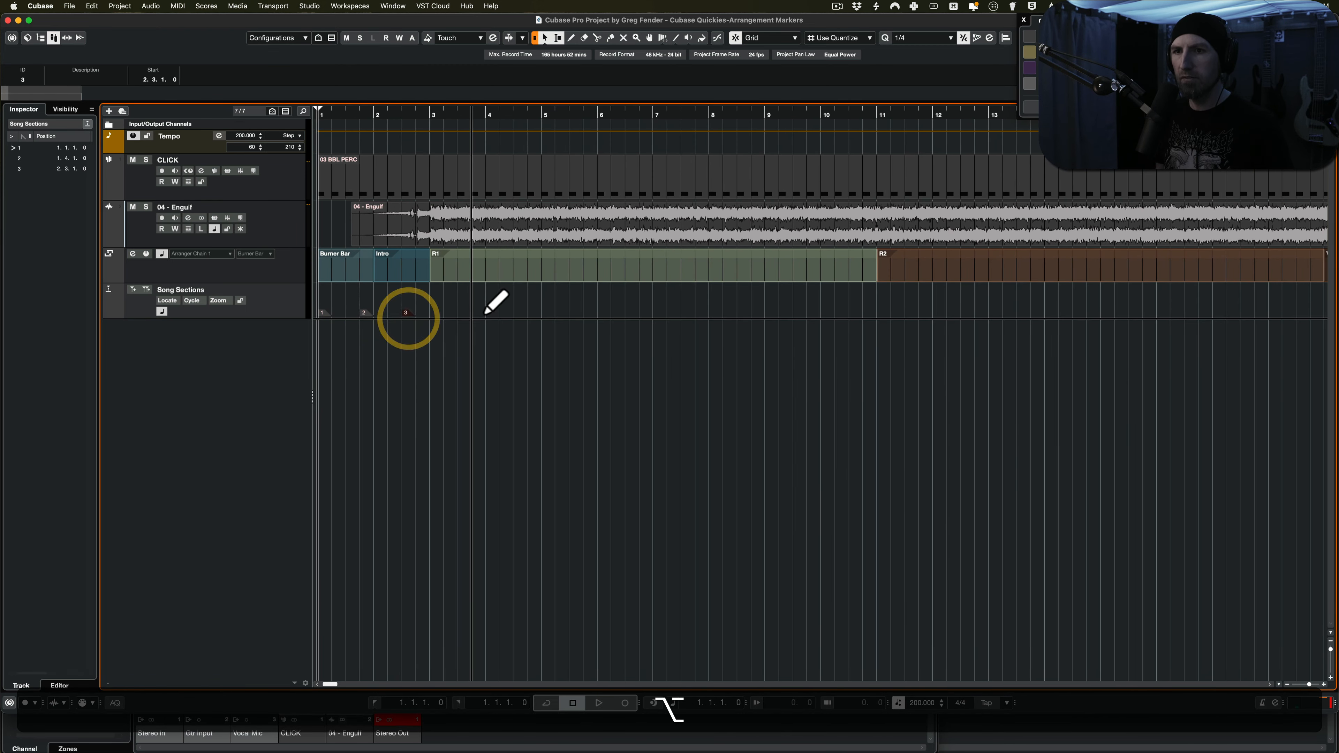
left_click(483, 311)
left_click(575, 305)
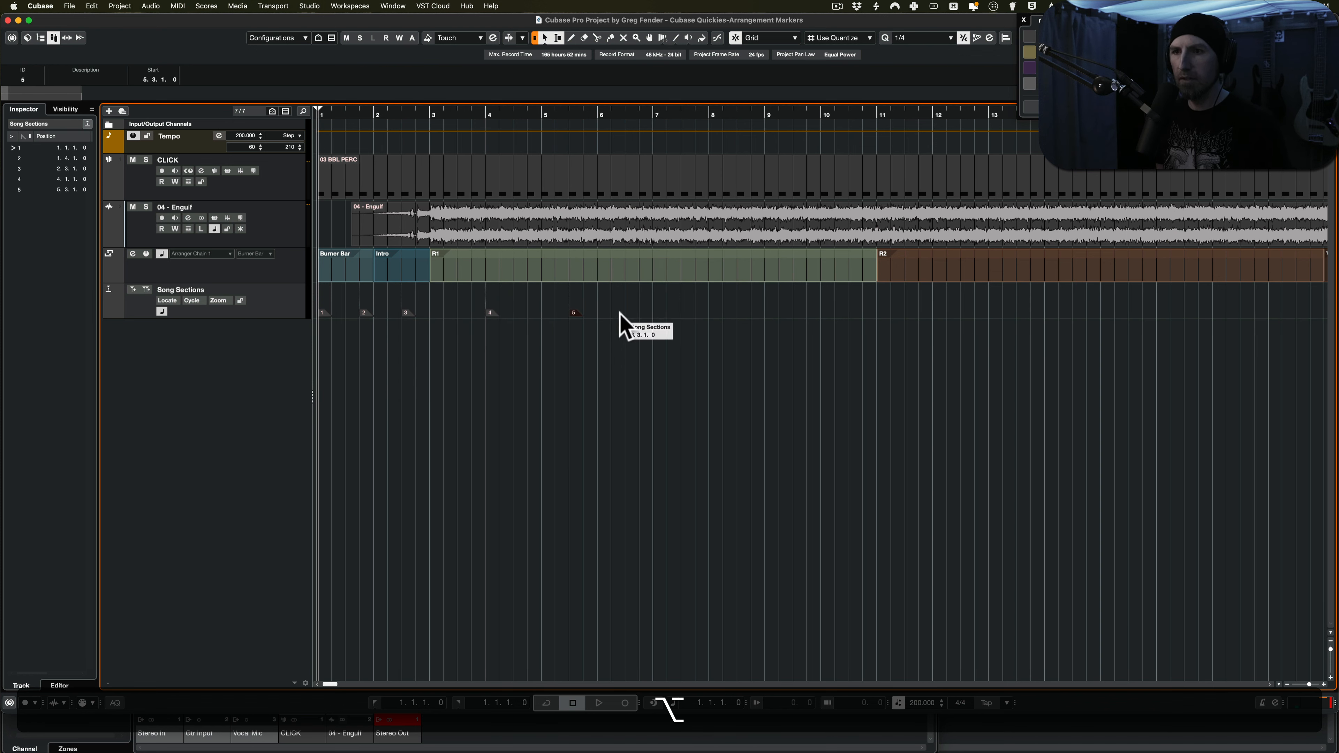
left_click_drag(620, 313, 348, 355)
key("BackSpace")
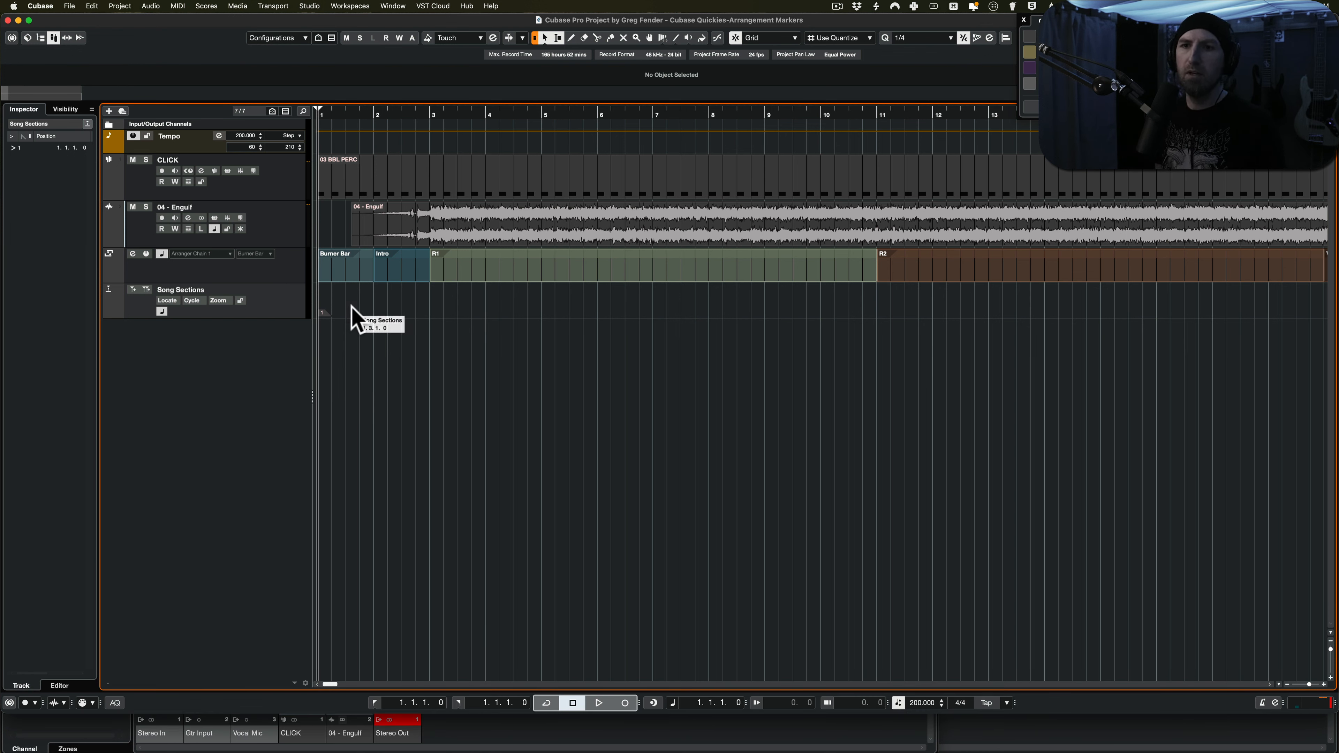
Delete the remaining position marker and draw three cycle markers starting at 1.1, 3.3 and 7.1, the last ending at 10.3.
mouse_move(351, 308)
left_mouse_down()
mouse_move(328, 349)
mouse_move(350, 311)
mouse_move(848, 294)
left_mouse_up()
key("BackSpace")
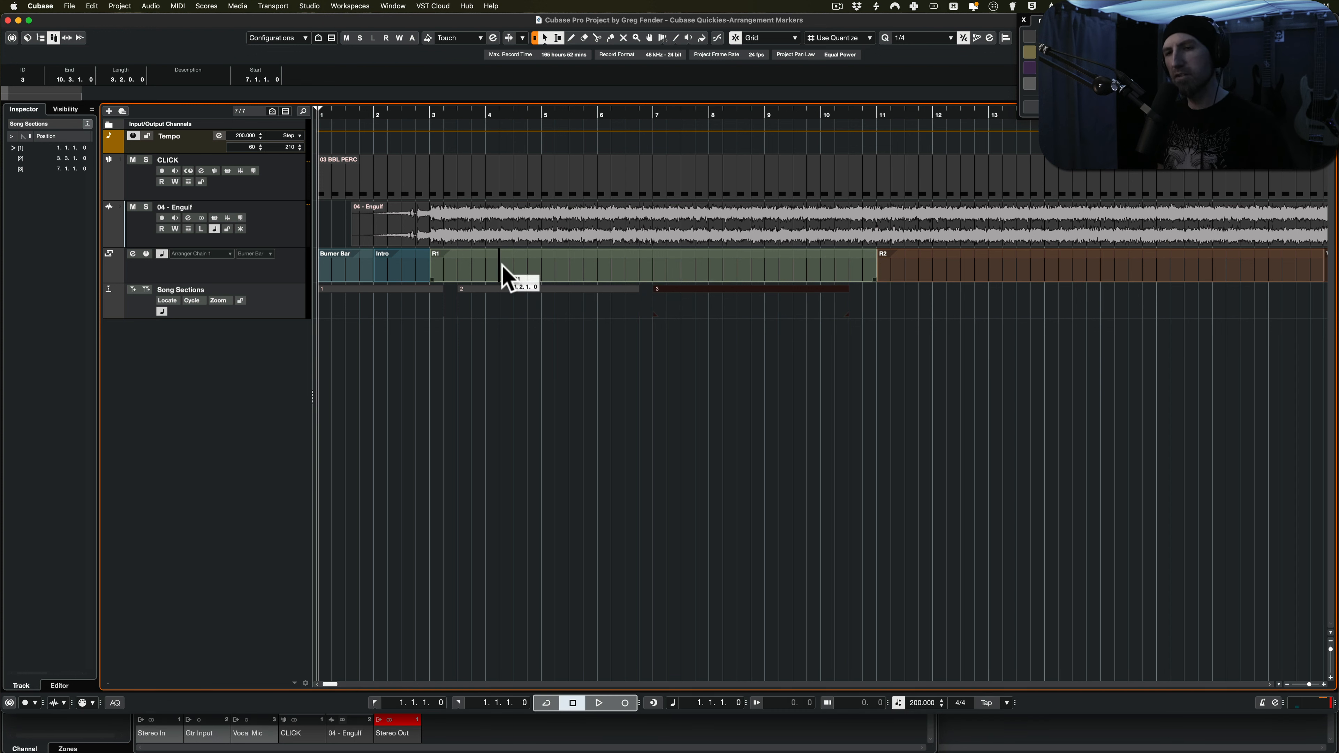
Resize and align the three cycle markers with Burner Bar, Intro and R1, spanning 1.1 to 2.1, 2.1 to 3.1 and 3.1 to 11.1.
left_click(308, 265)
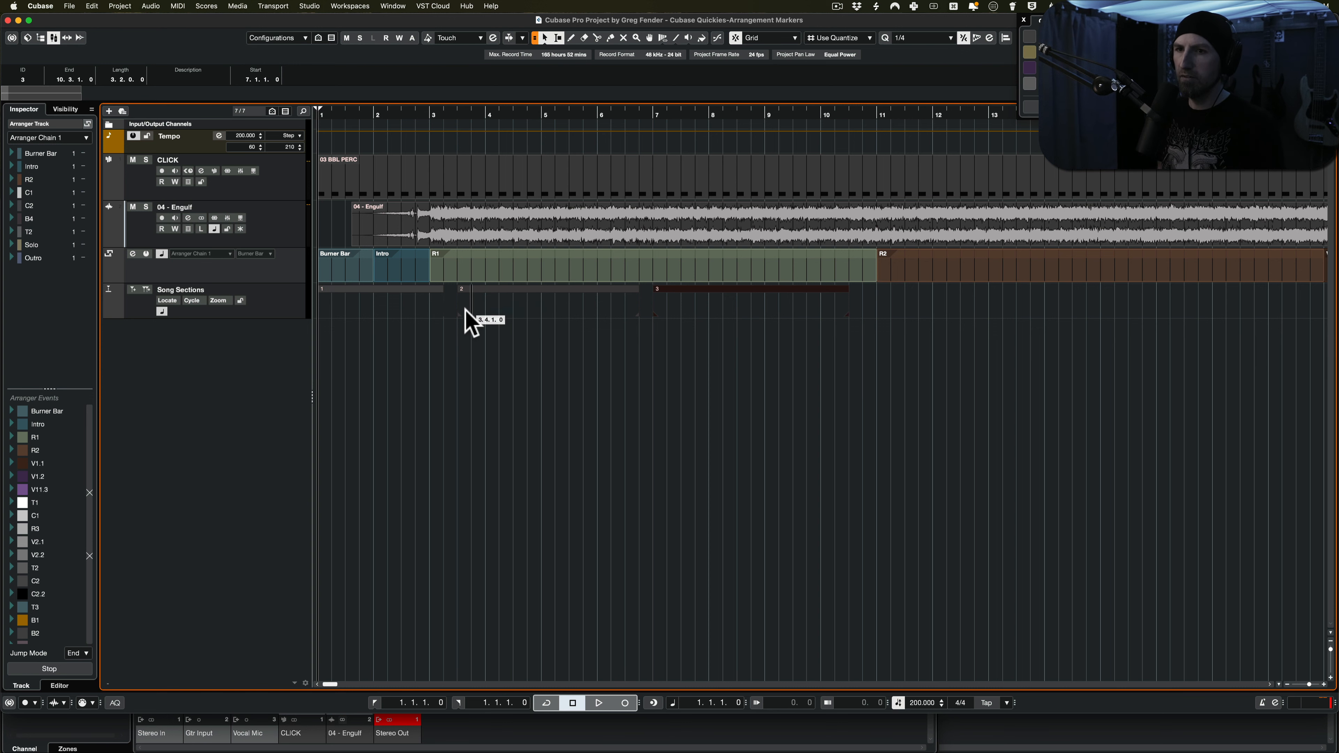
left_click_drag(460, 316, 371, 315)
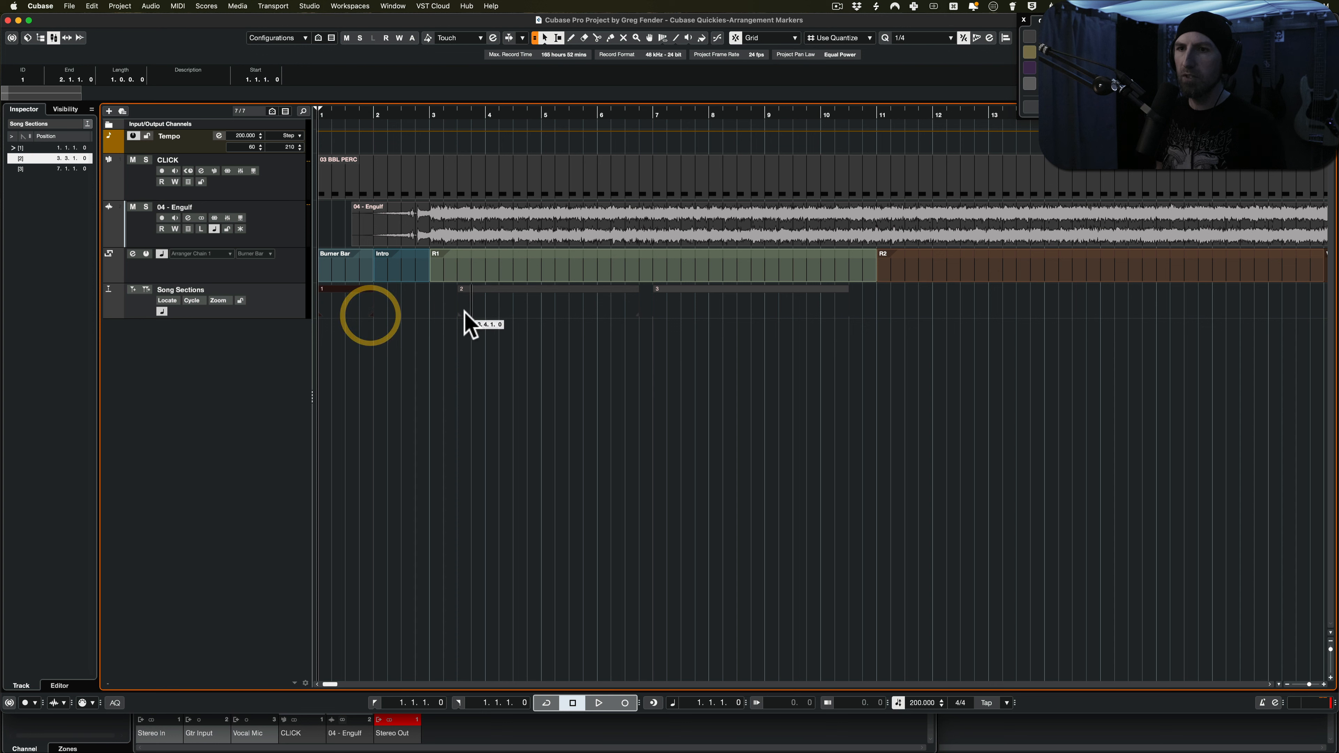
left_click_drag(460, 315, 379, 311)
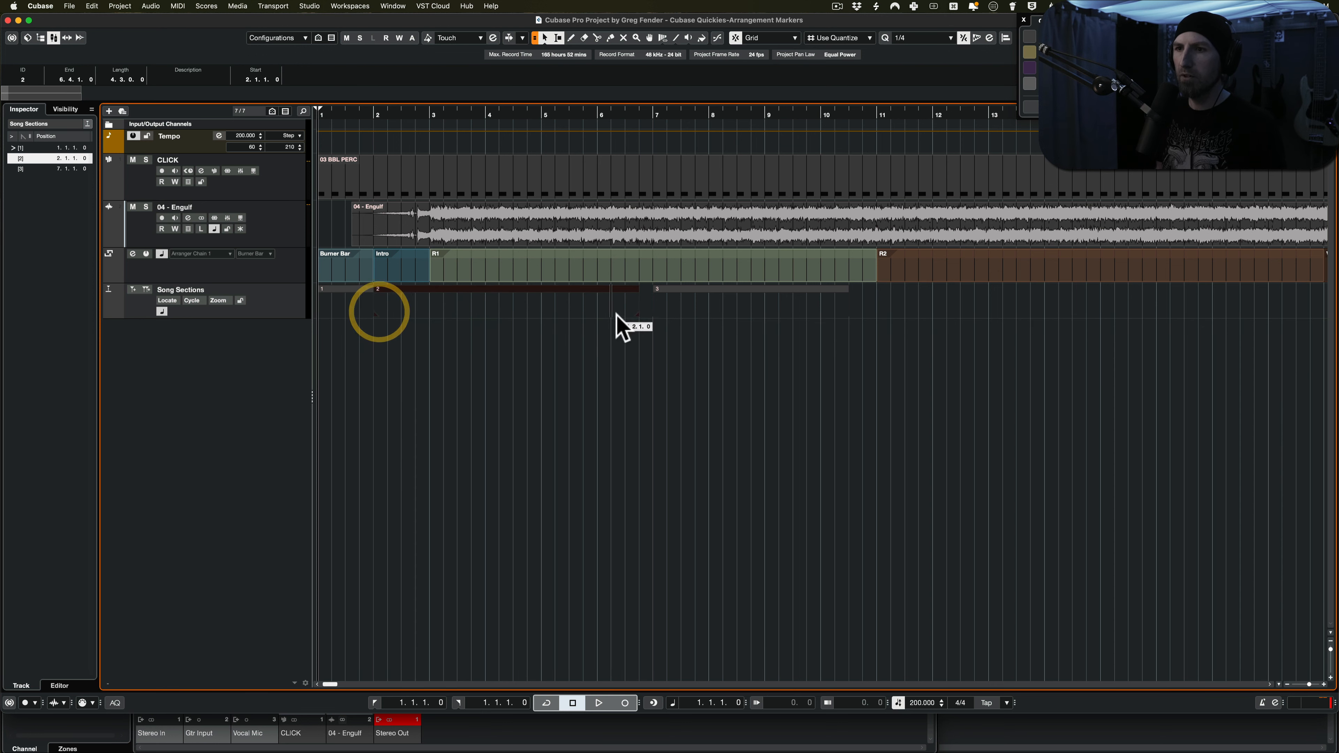
left_click_drag(636, 315, 429, 311)
left_click_drag(666, 297, 456, 291)
left_click_drag(456, 292, 446, 292)
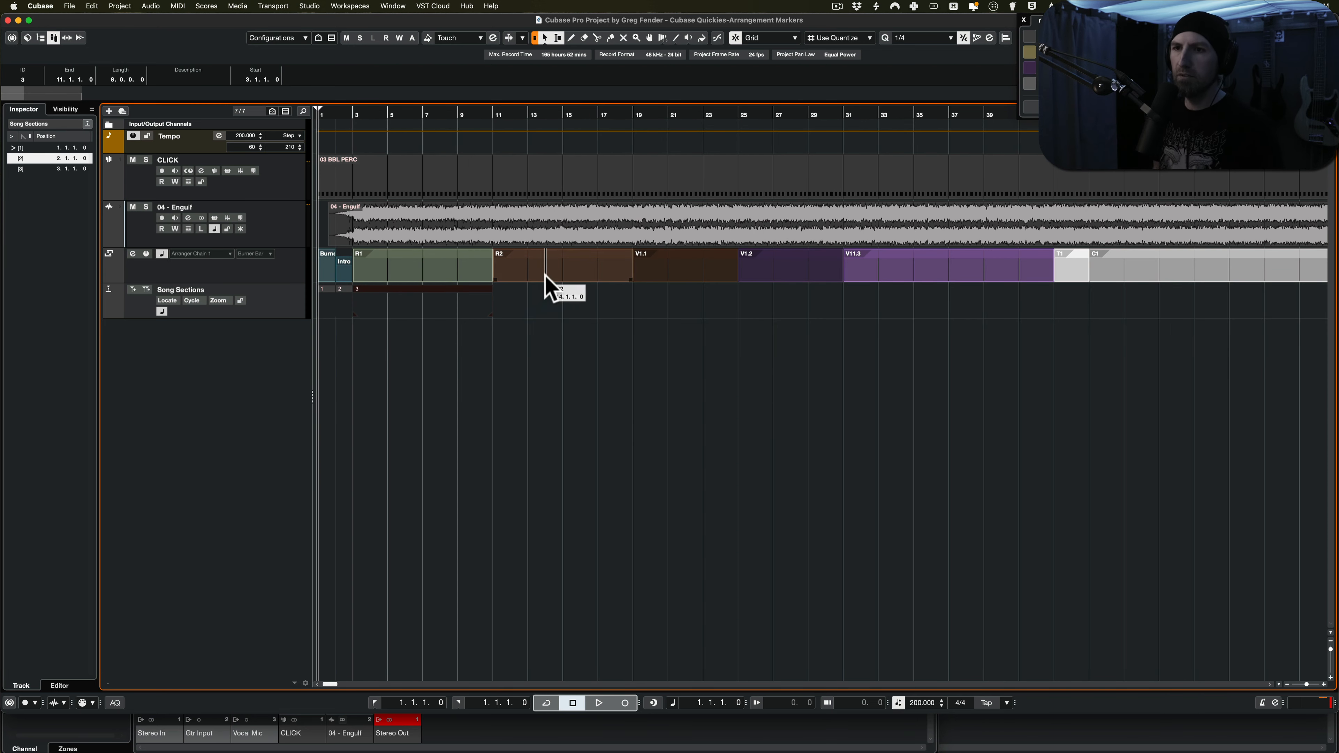
key("super")
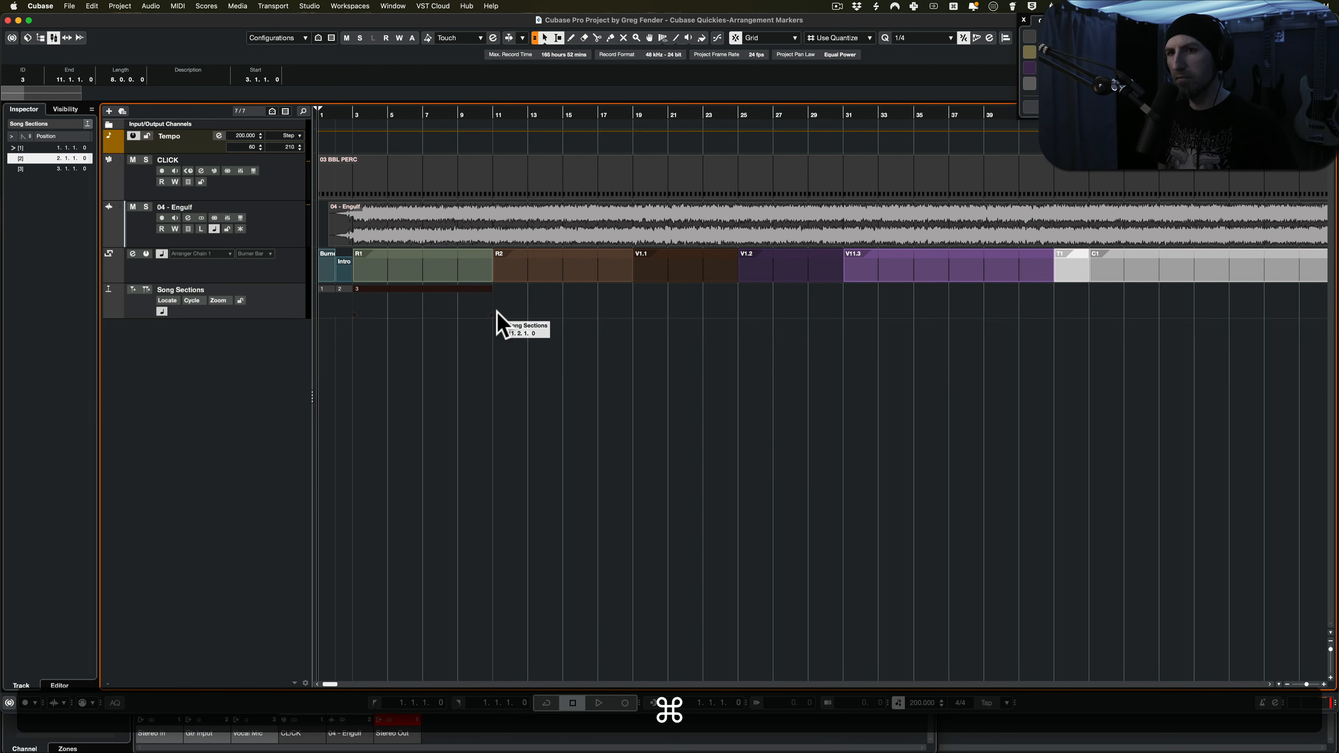
left_click_drag(498, 313, 729, 306)
key("super+z")
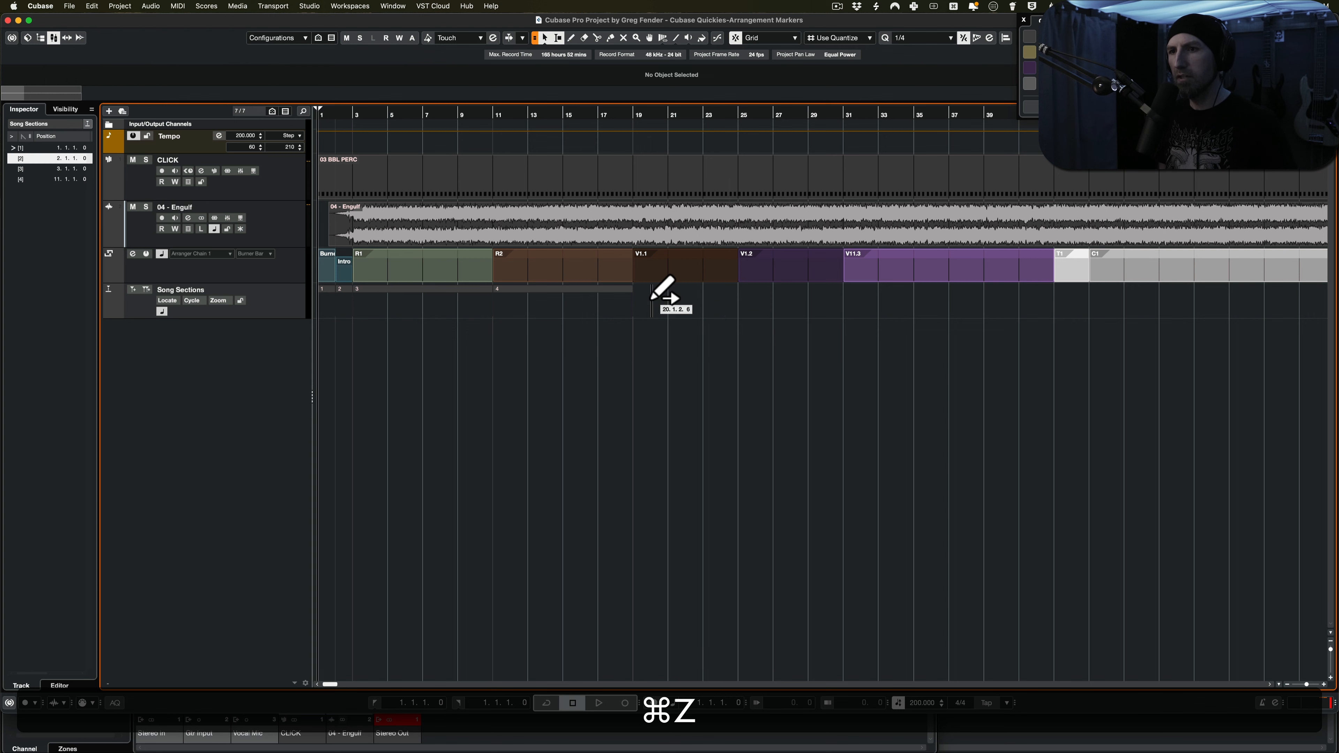
key("super+z")
key("shift+super+z")
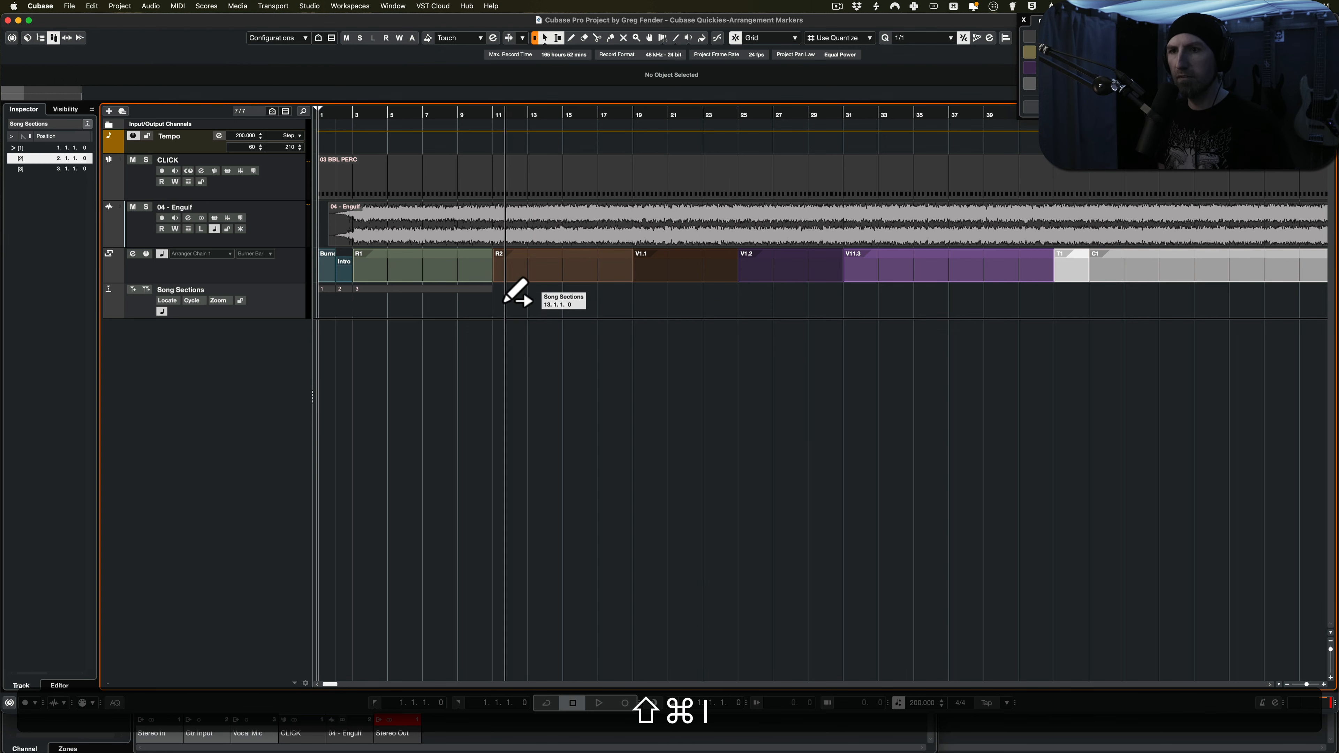
Draw cycle markers spanning 11.1 to 19.1, 19.1 to 25.1 and 25.1 to 31.1, and enter the description R3 for the marker at 3.1.
left_click_drag(500, 303, 632, 305)
left_click_drag(634, 303, 843, 304)
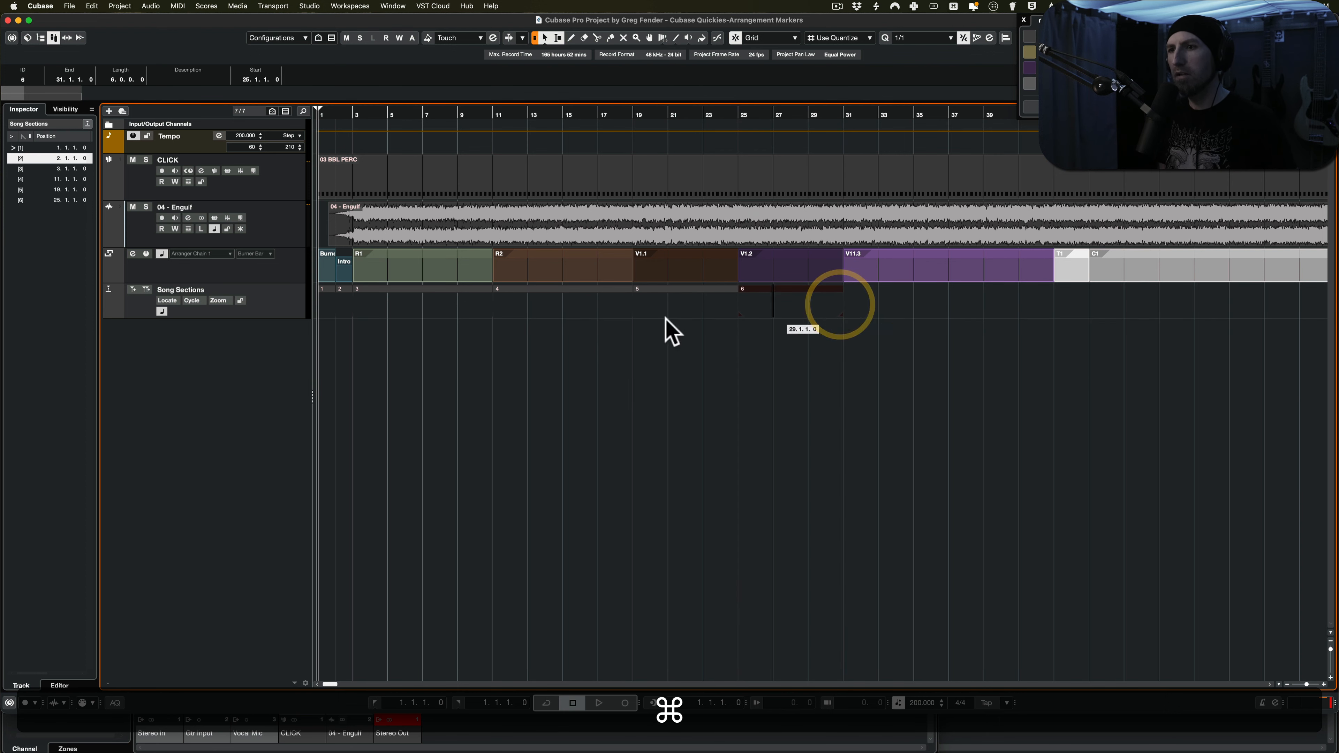
left_click(392, 291)
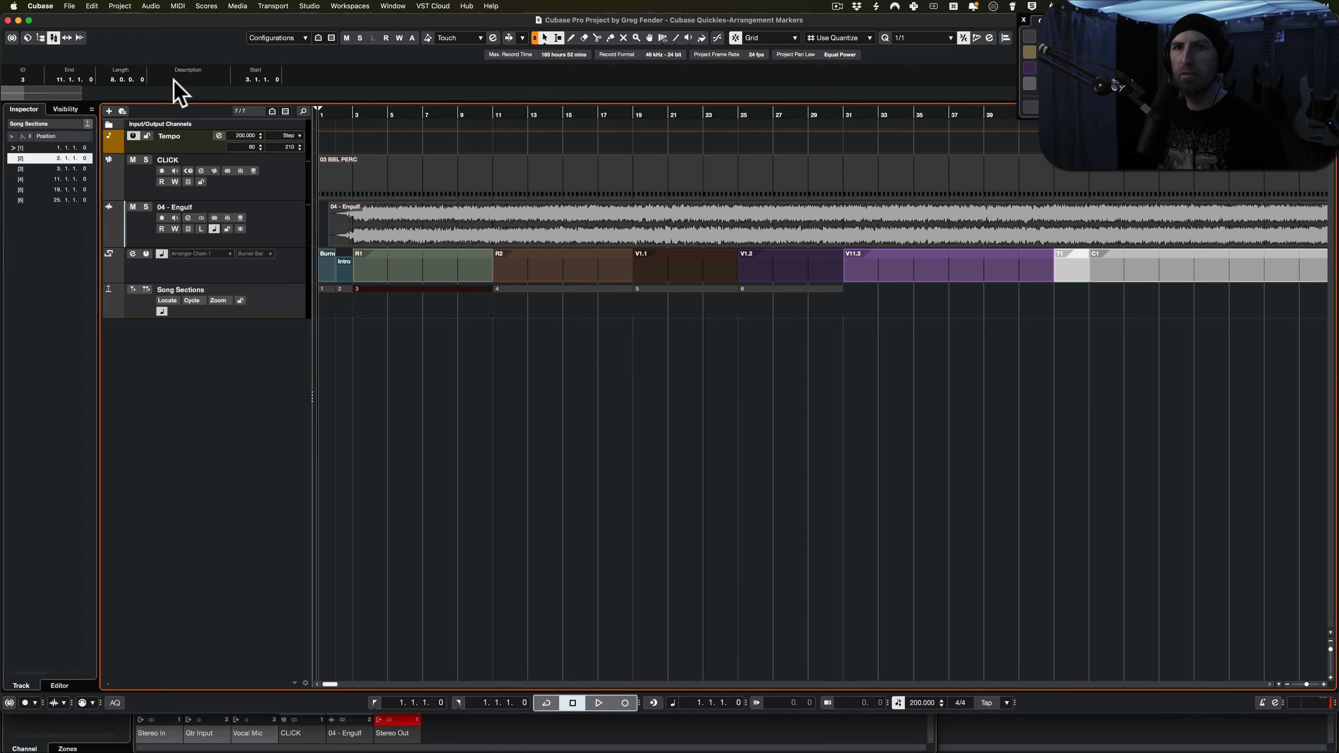
type("R3")
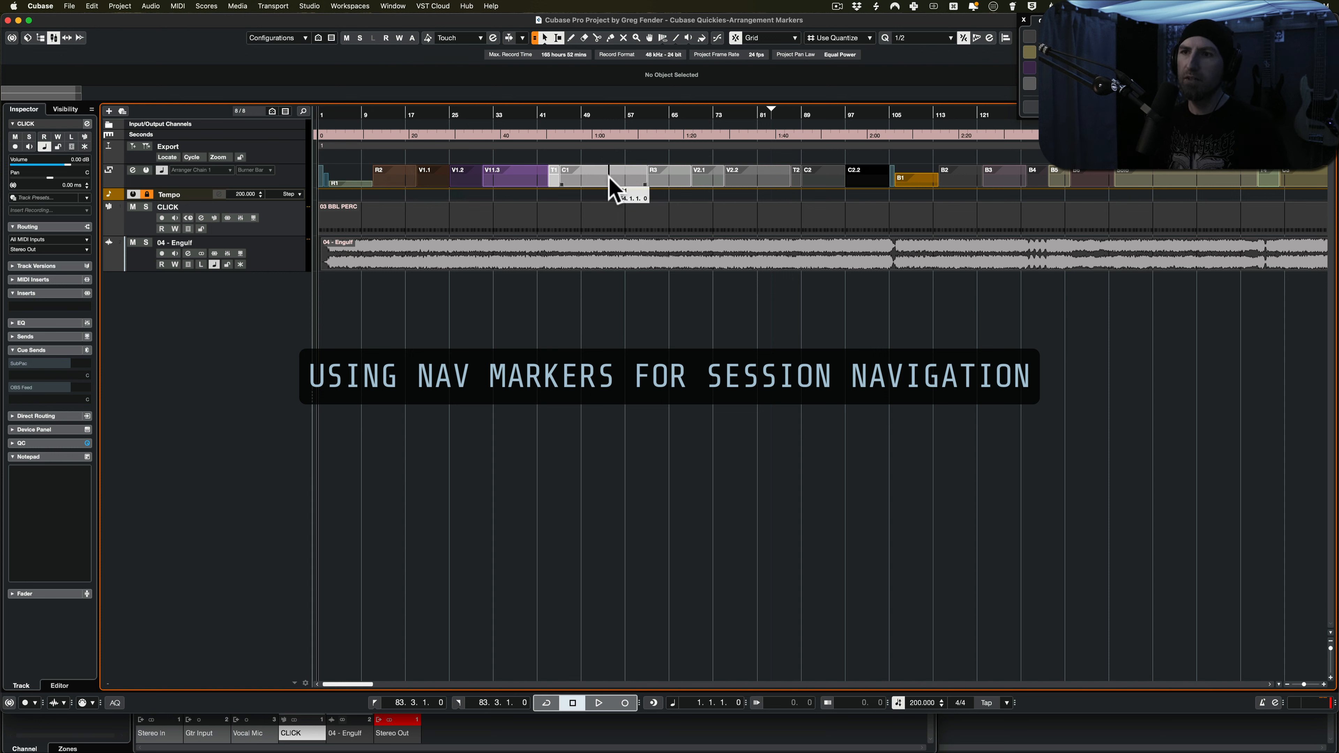
Set the locators and playback position to the Solo arranger event, switch them to C1, and start playback there.
key("super+s")
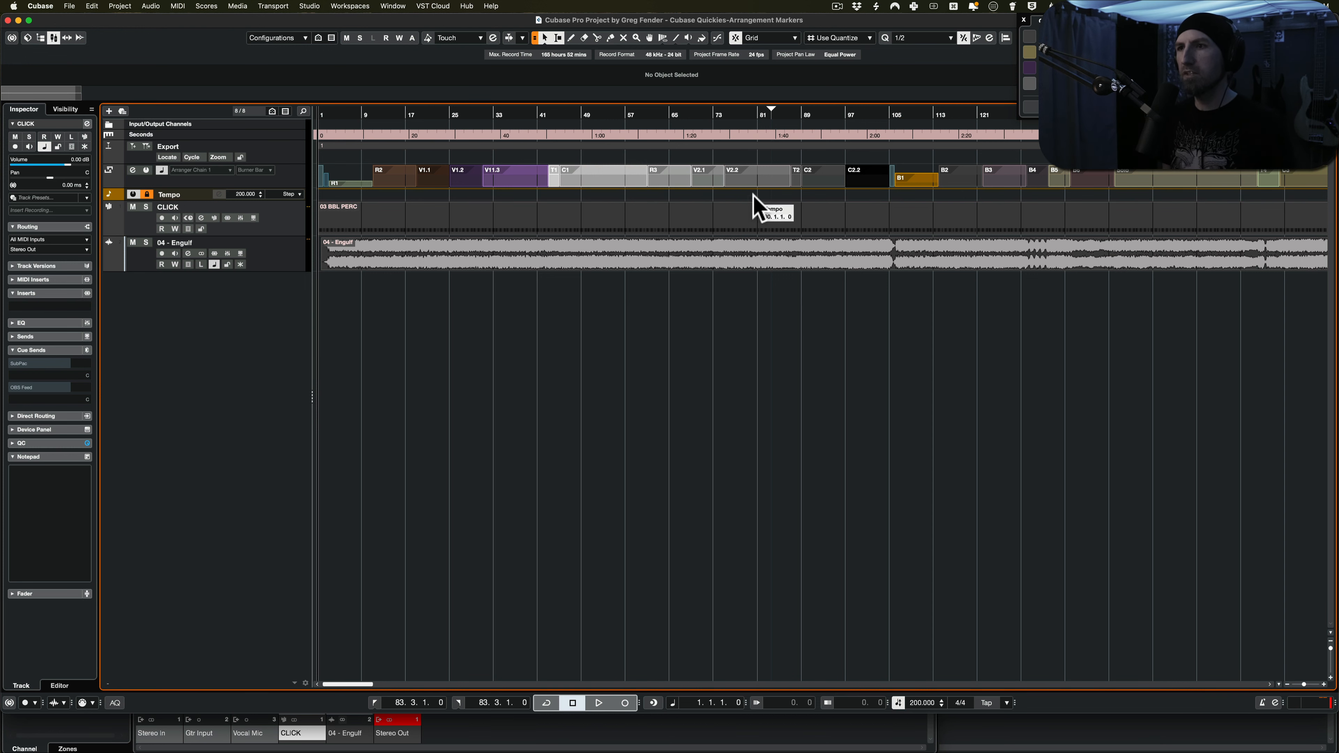
scroll(1085, 189, "down", 1)
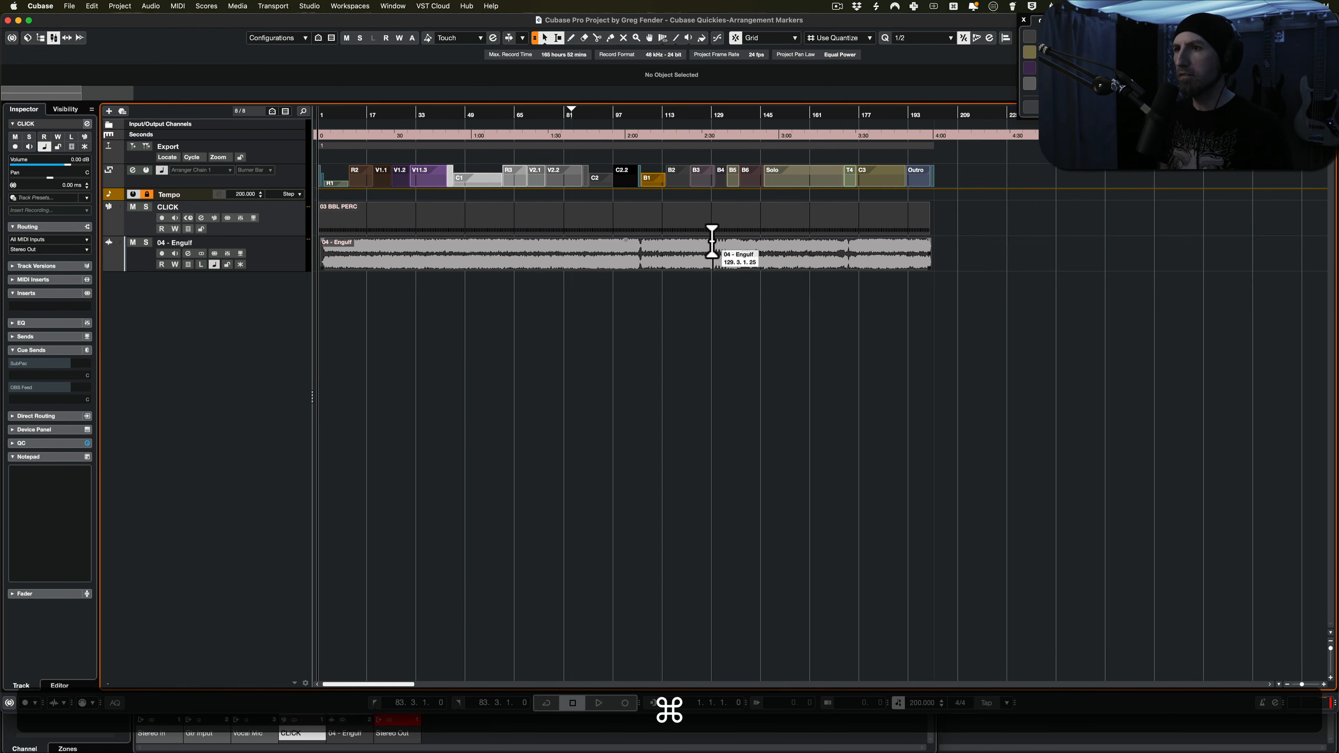
scroll(709, 245, "up", 1)
scroll(469, 364, "left", 2)
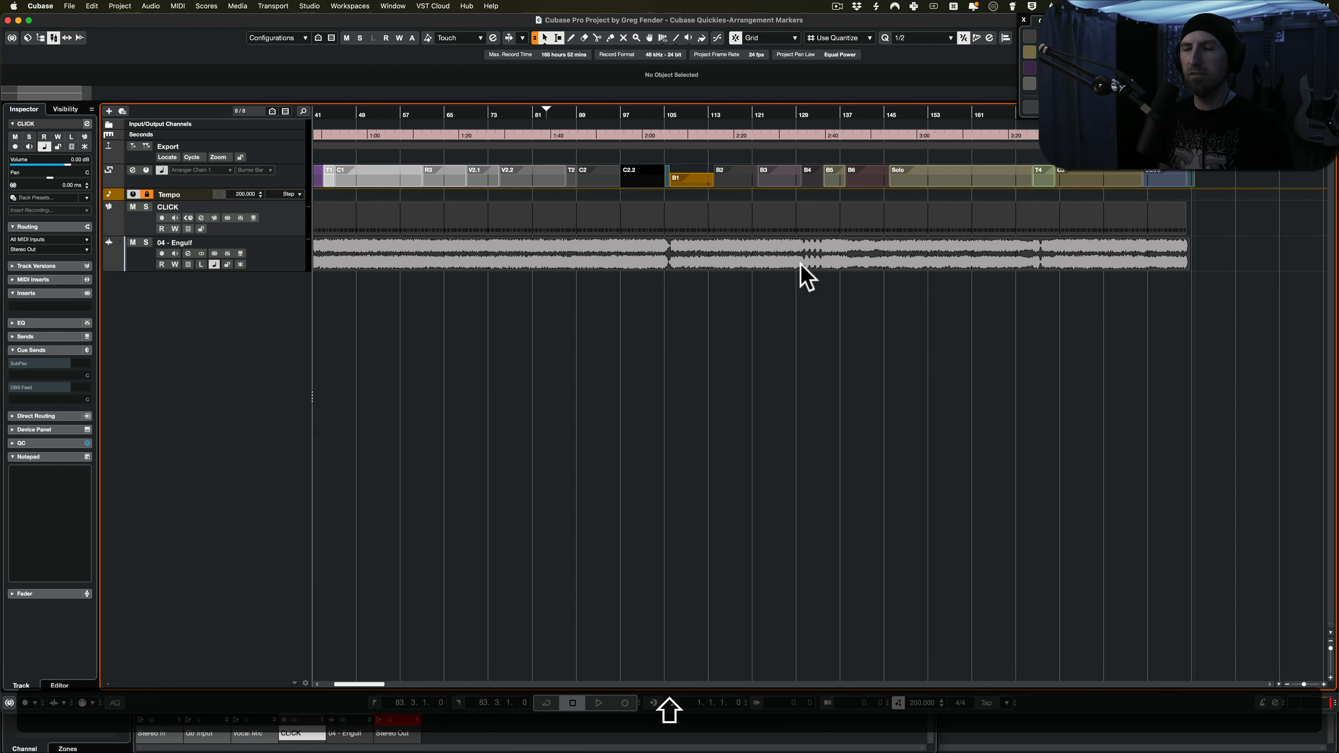
left_click(967, 179)
key("p")
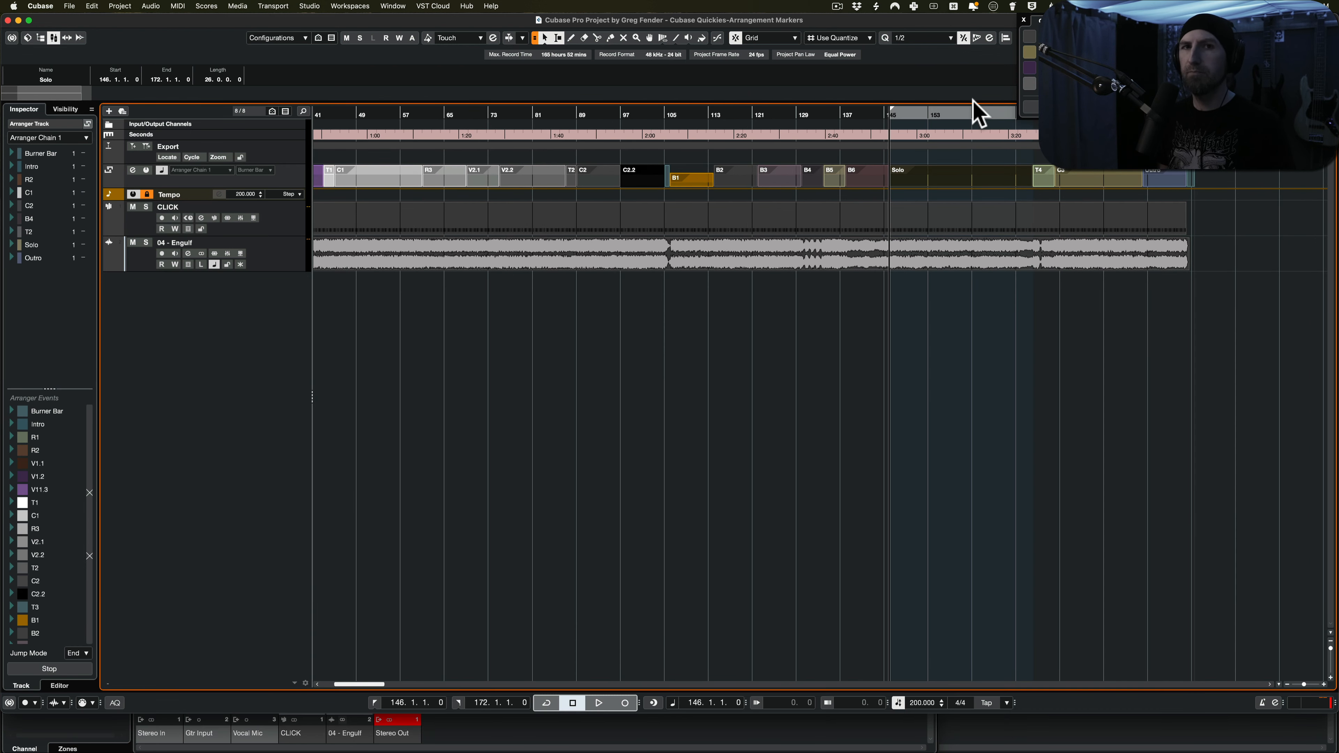
left_click(372, 178)
key("ctrl+p")
key("space")
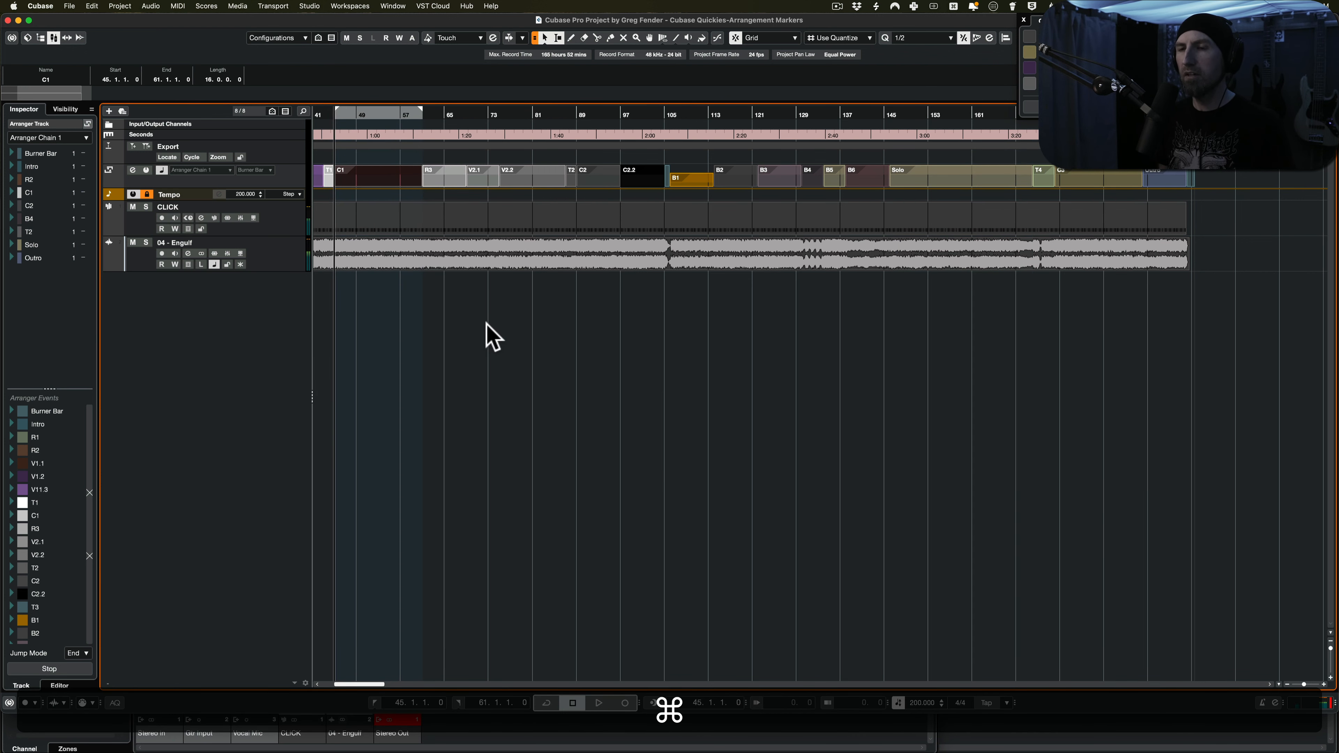
Play the song and jump playback to the T2 and B1 arranger events by setting the locators around each.
scroll(493, 337, "up", 2)
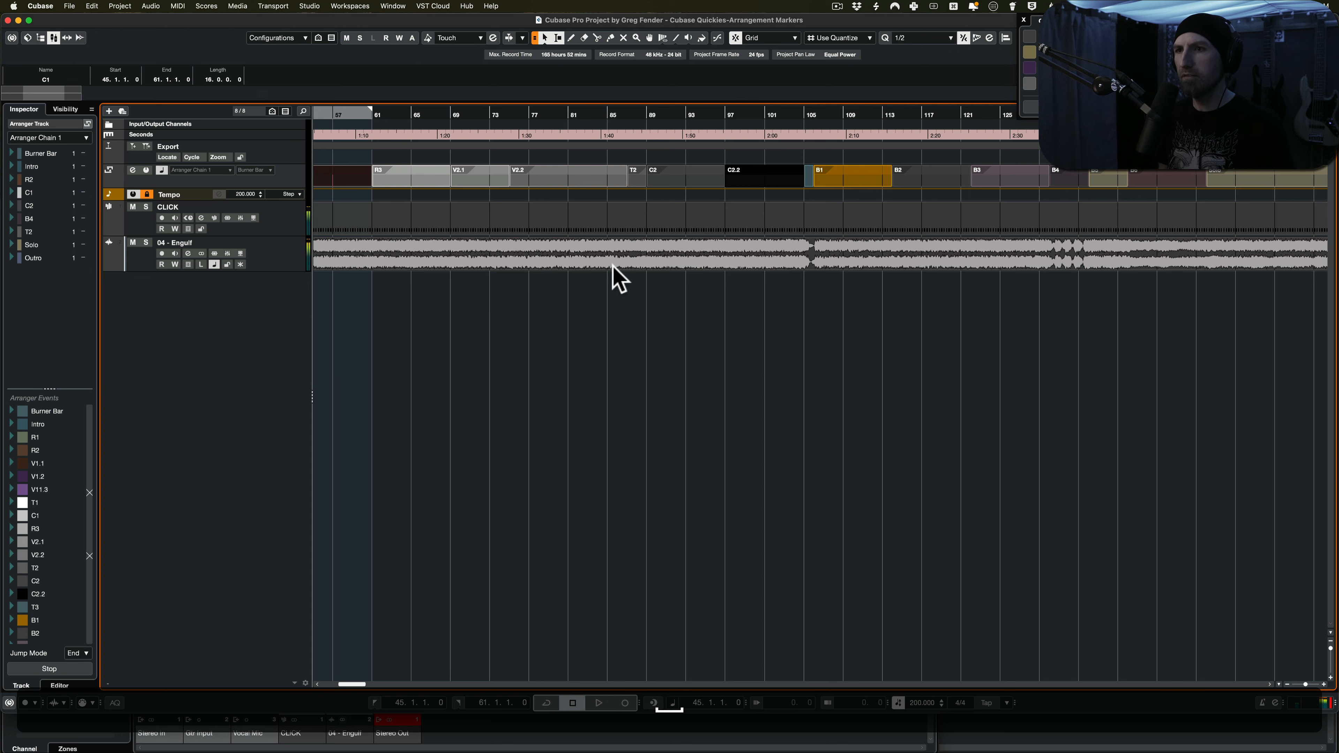
key("space")
key("alt+shift+super+p")
left_click(636, 178)
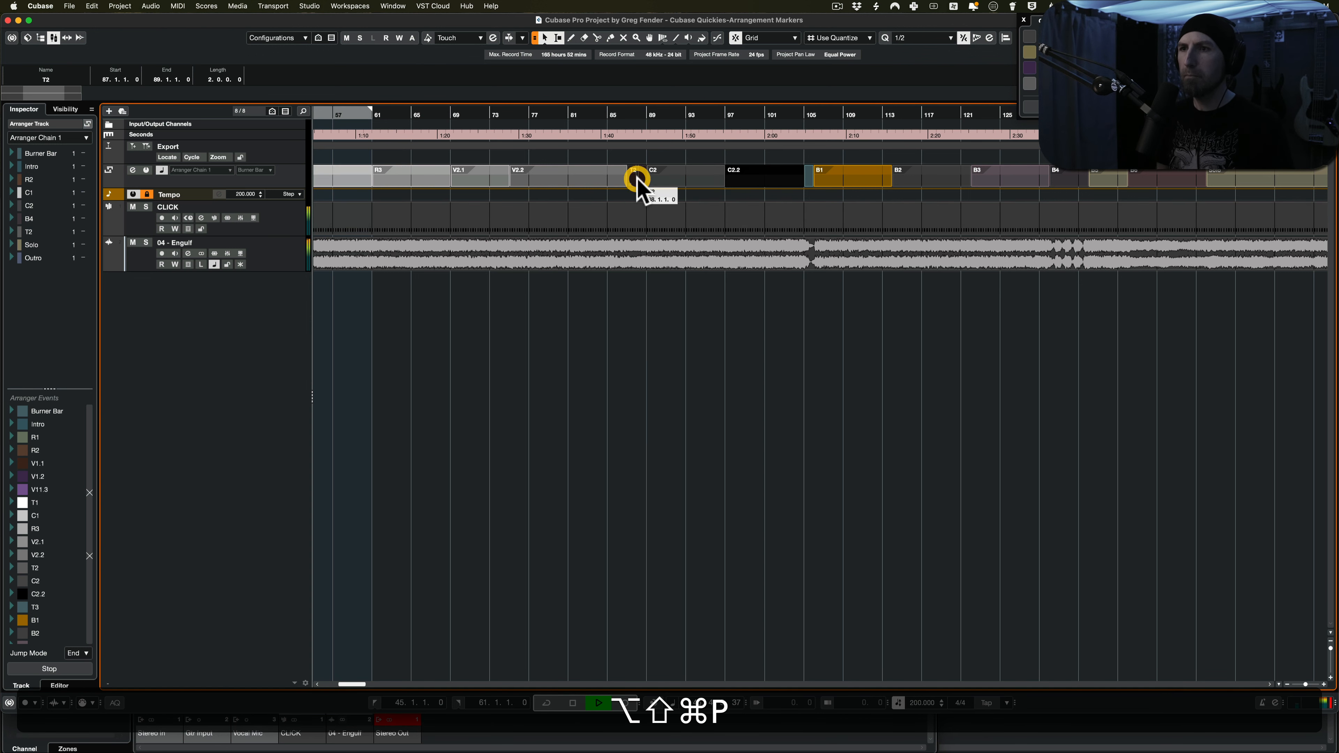
left_click(841, 179)
key("ctrl+alt+shift+super+p")
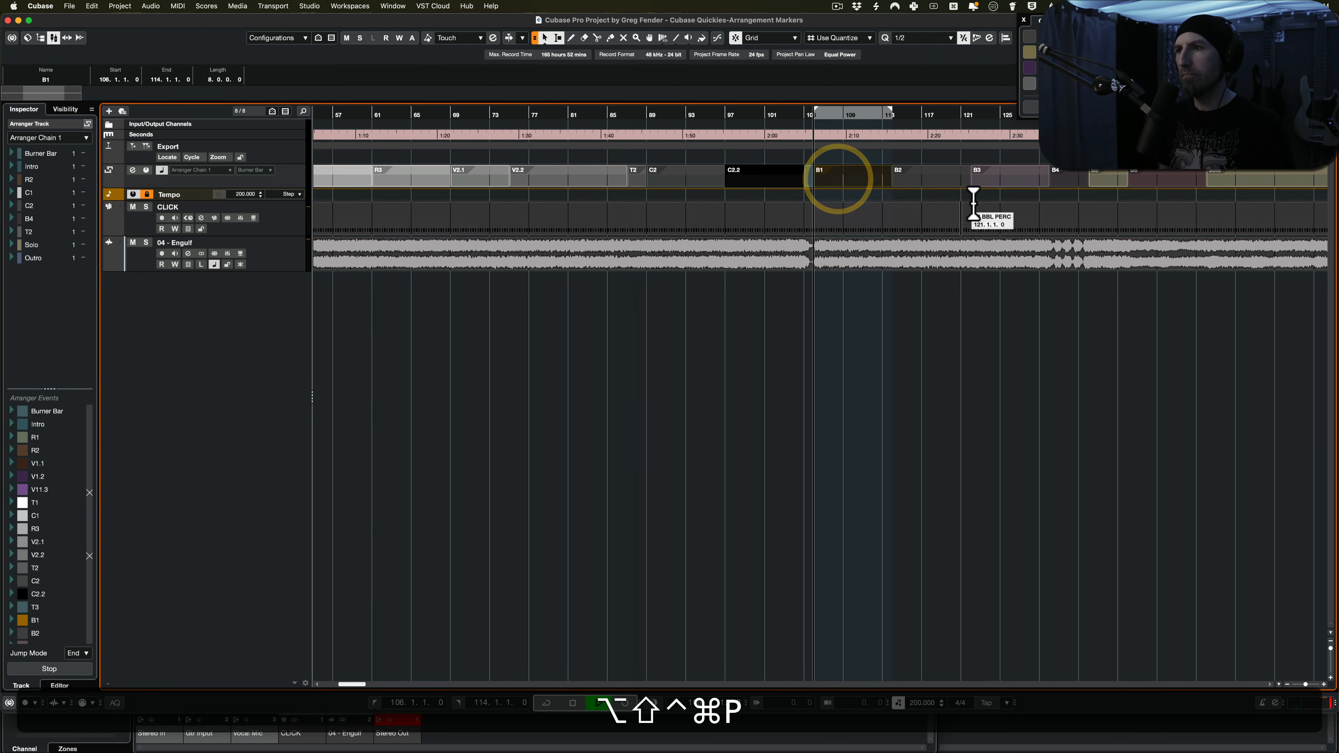
Jump playback to the B3, B4 and C2 arranger events in turn, and stop playback at C2.
left_click(1033, 182)
key("p")
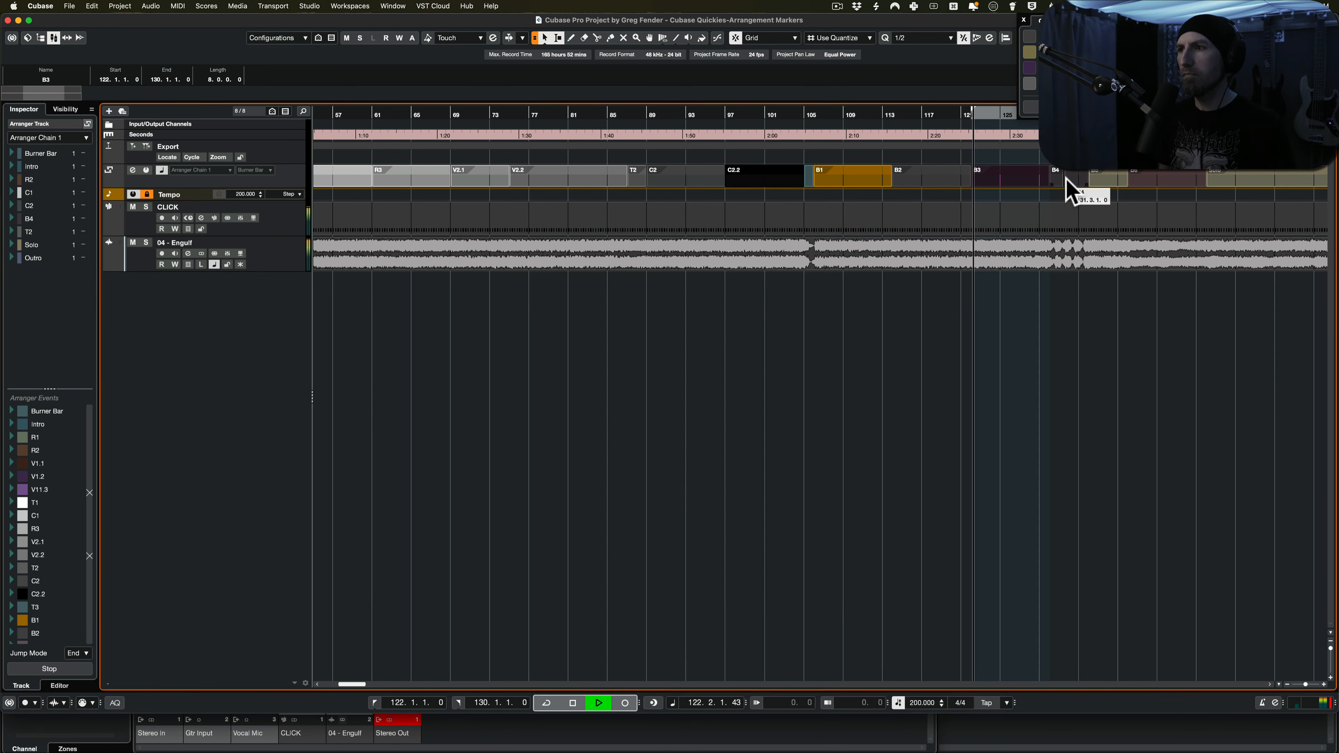
left_click(1066, 180)
key("ctrl+alt+shift+super+p")
left_click(692, 183)
key("p")
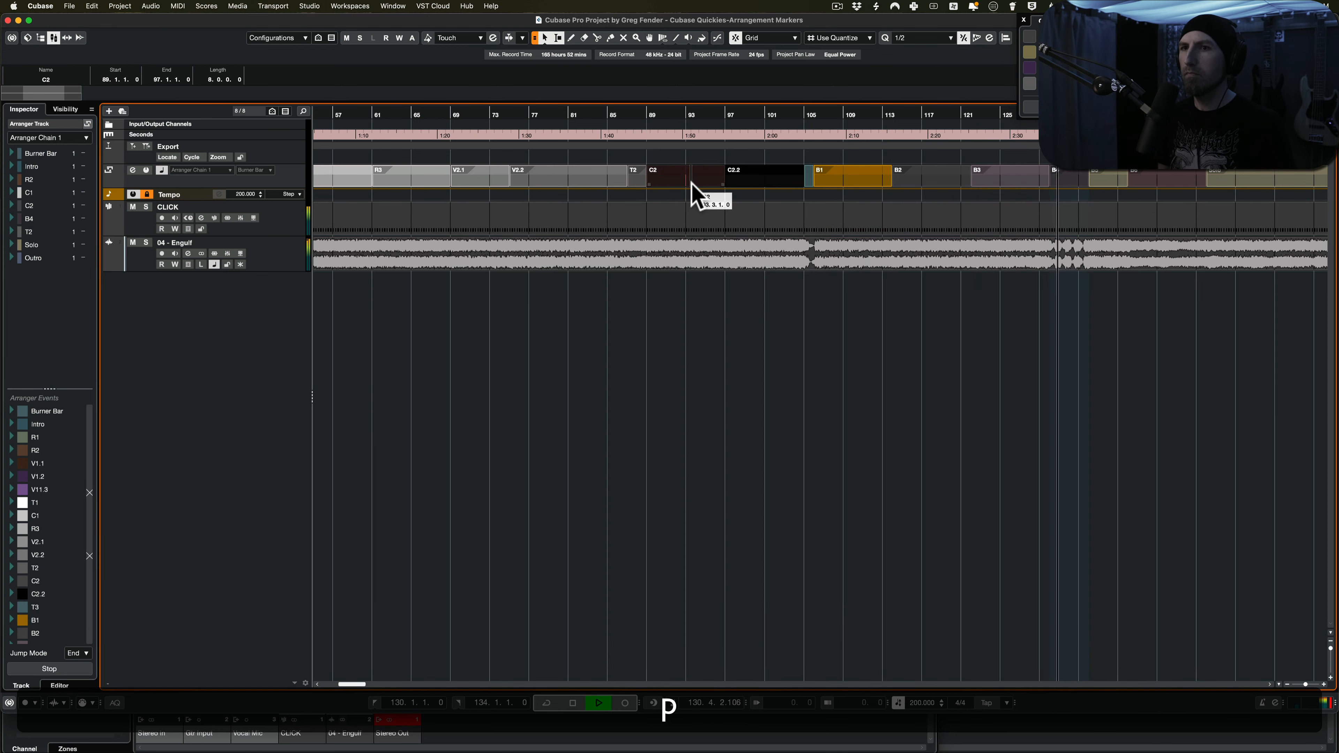
key("shift+space")
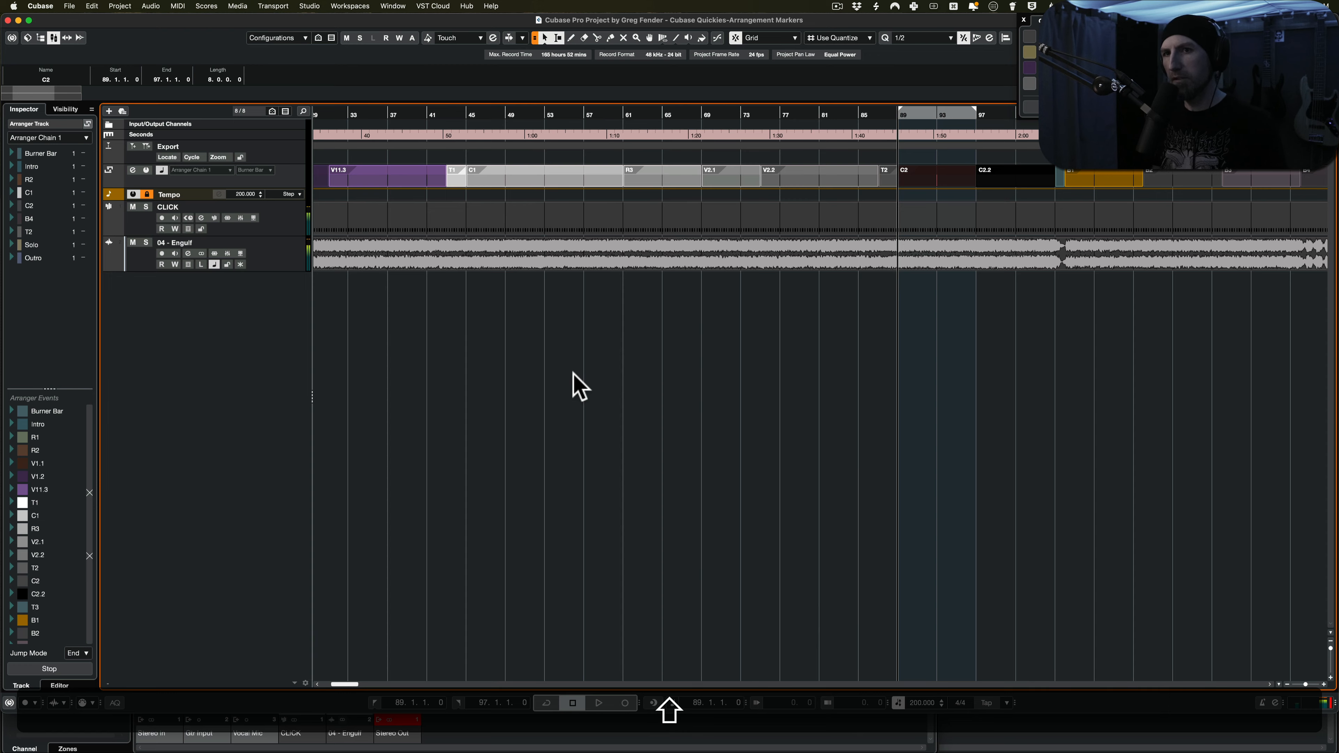
Set the locators around the V11.3 arranger event, move the playback cursor to its start, and play it briefly.
scroll(580, 388, "left", 10)
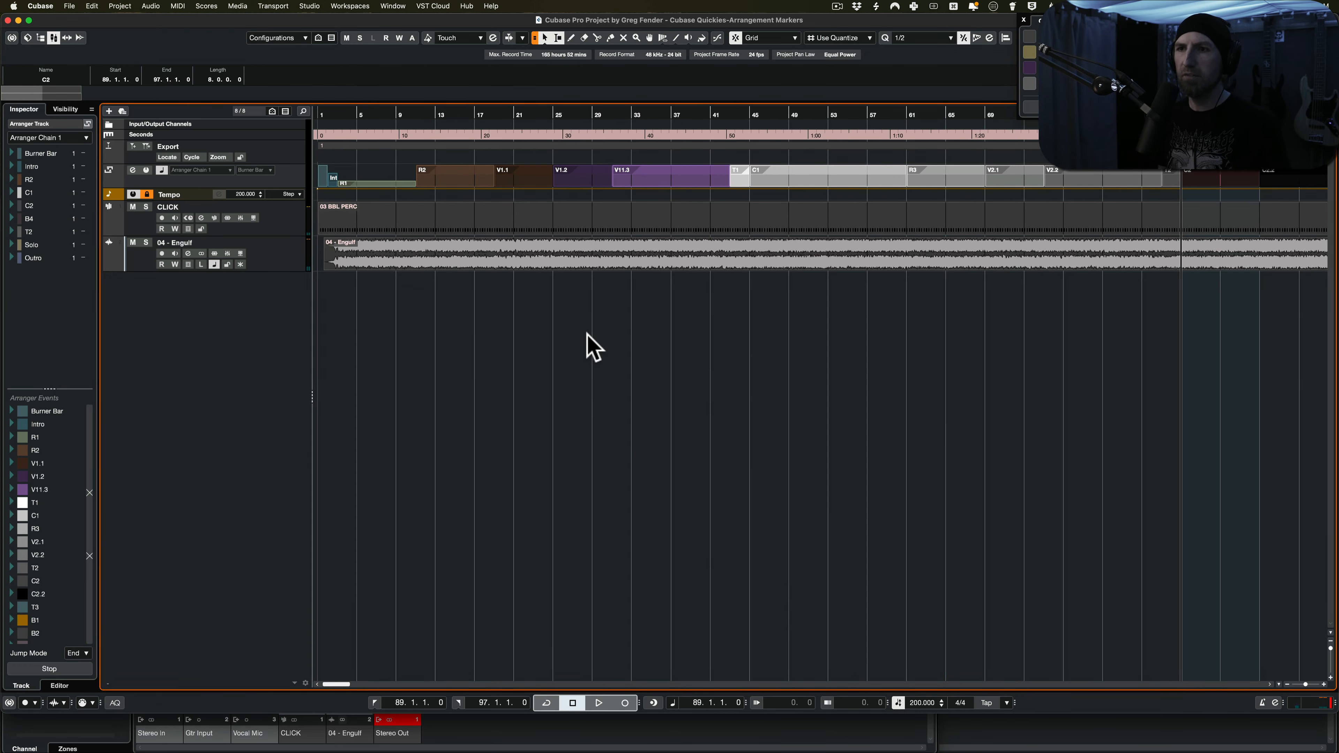
left_click(655, 180)
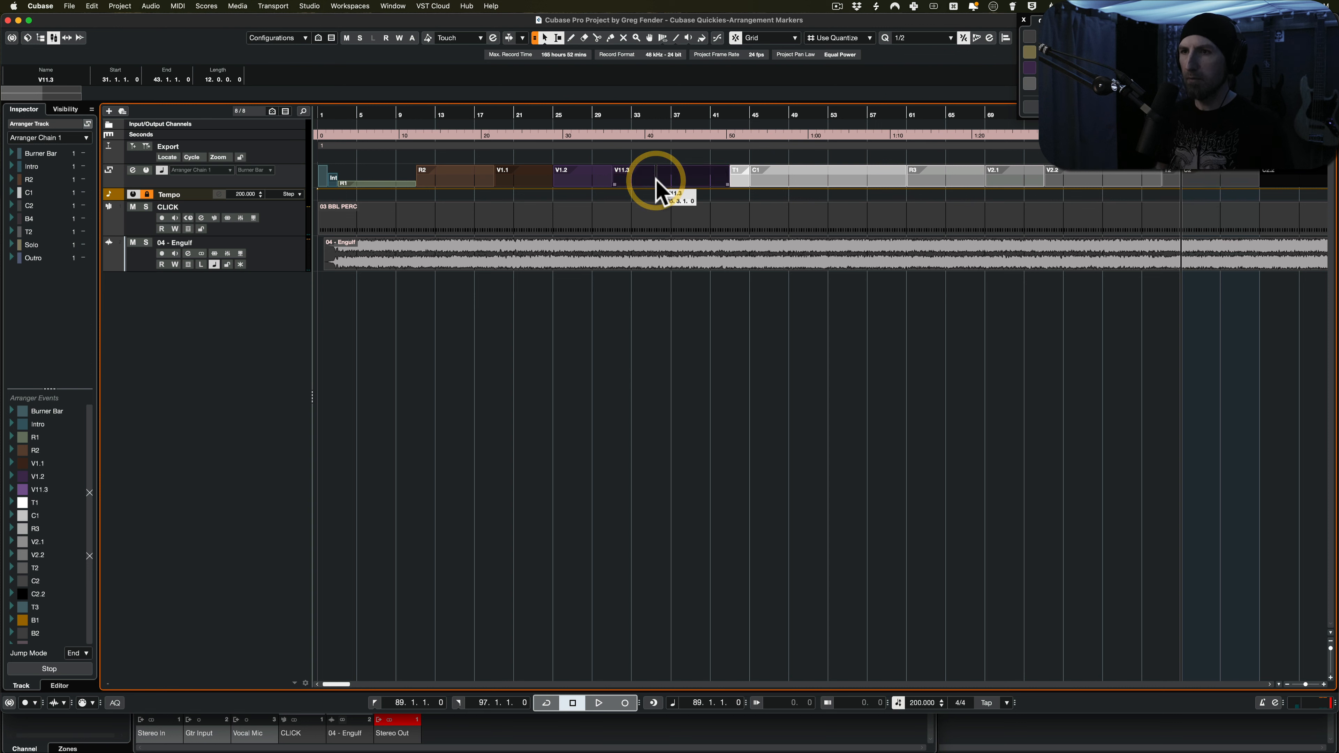
key("p")
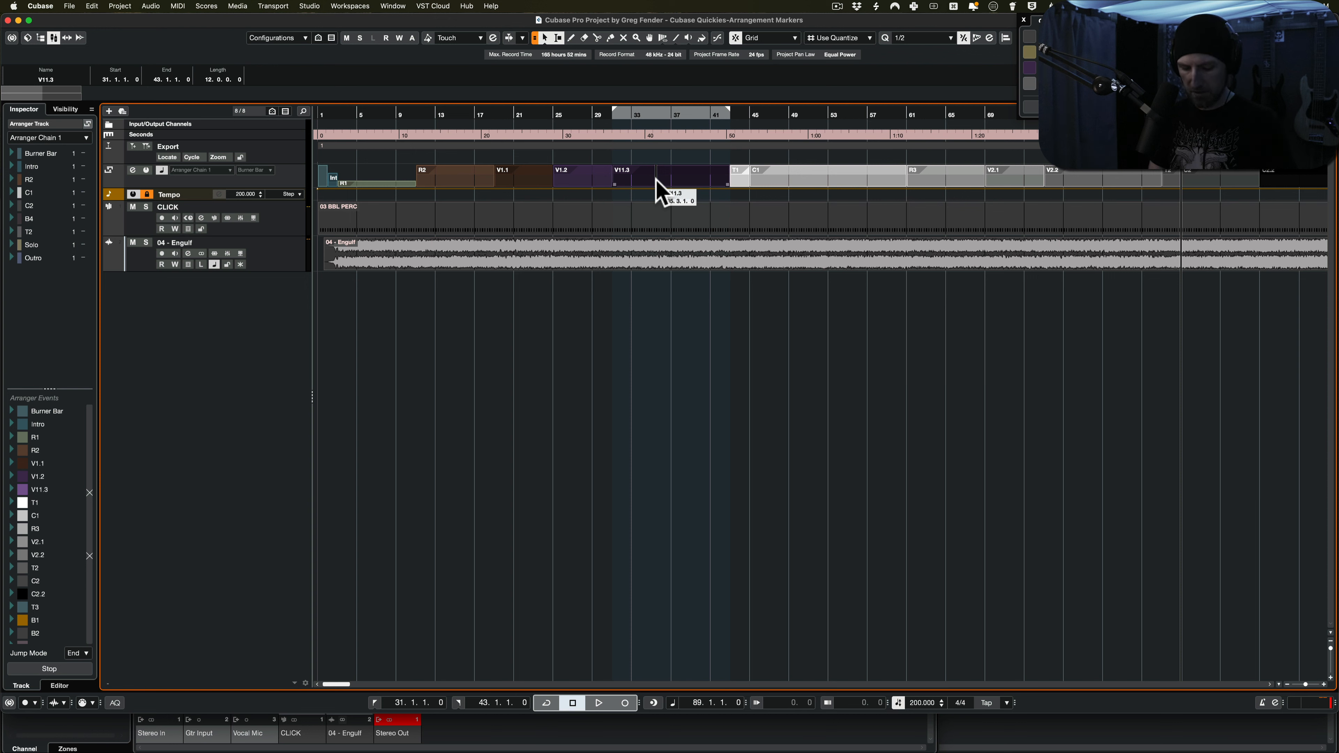
key("KP_1")
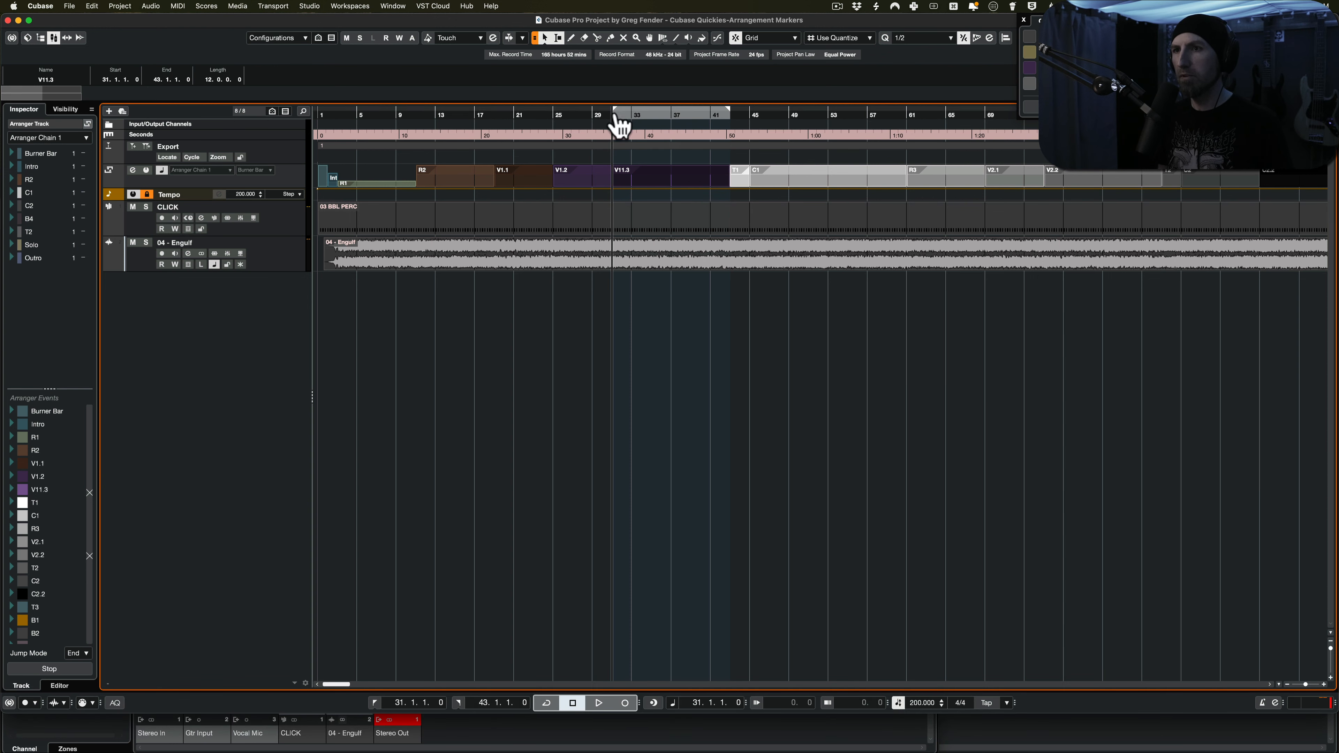
key("space")
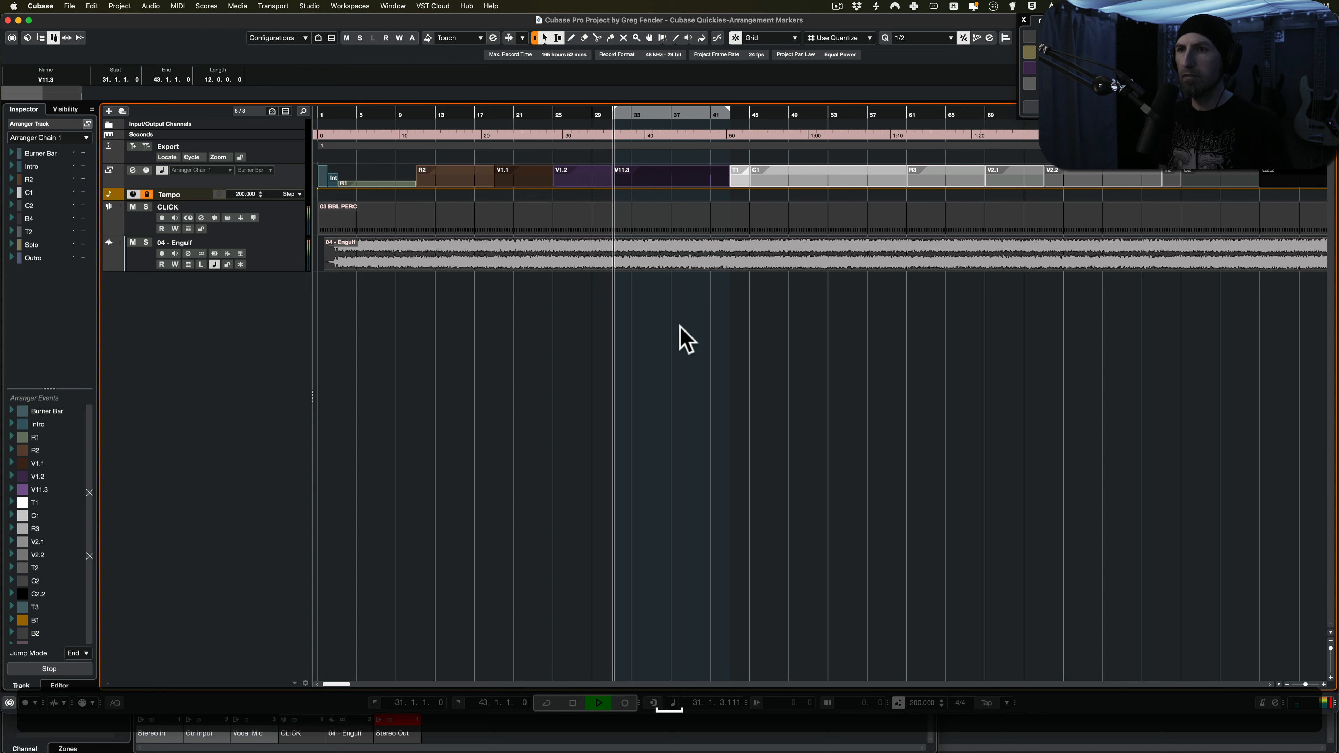
key("space")
Set the locators and playback position to the R2, R3 and T2 arranger events in turn.
left_click(449, 182)
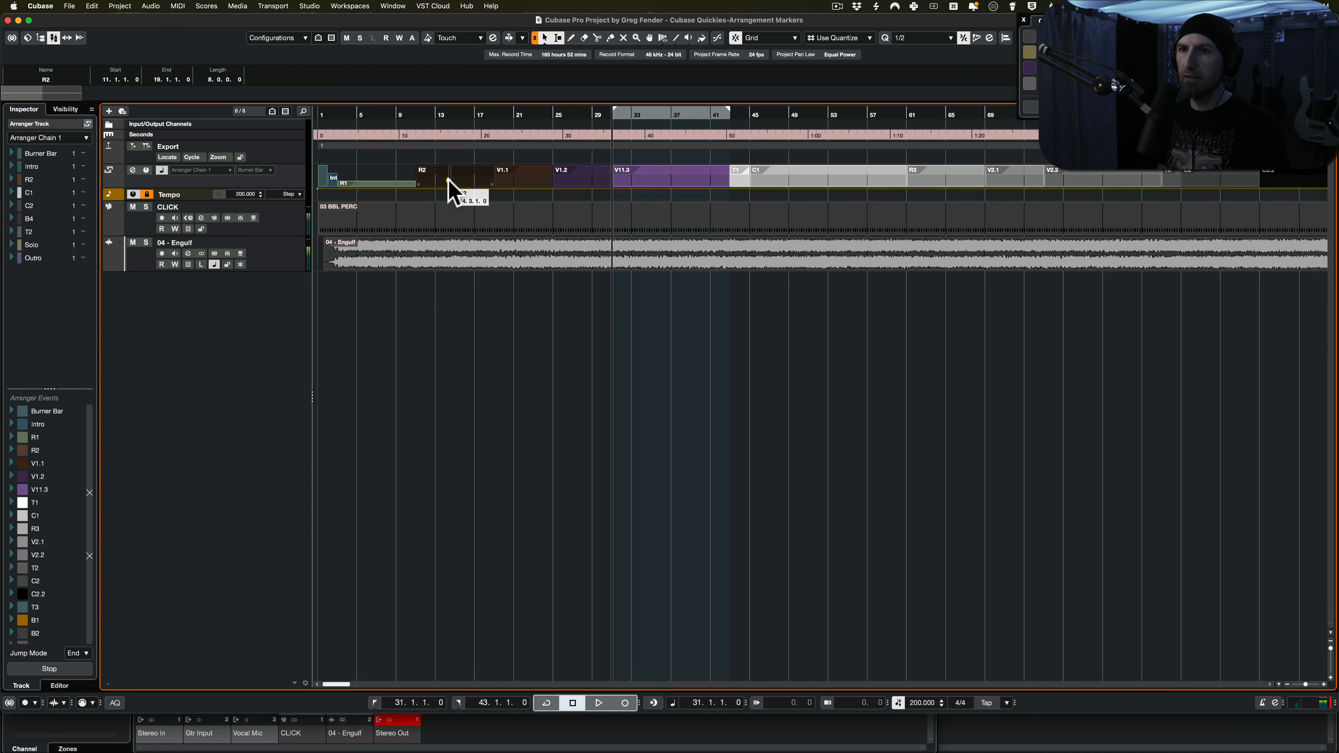
key("p")
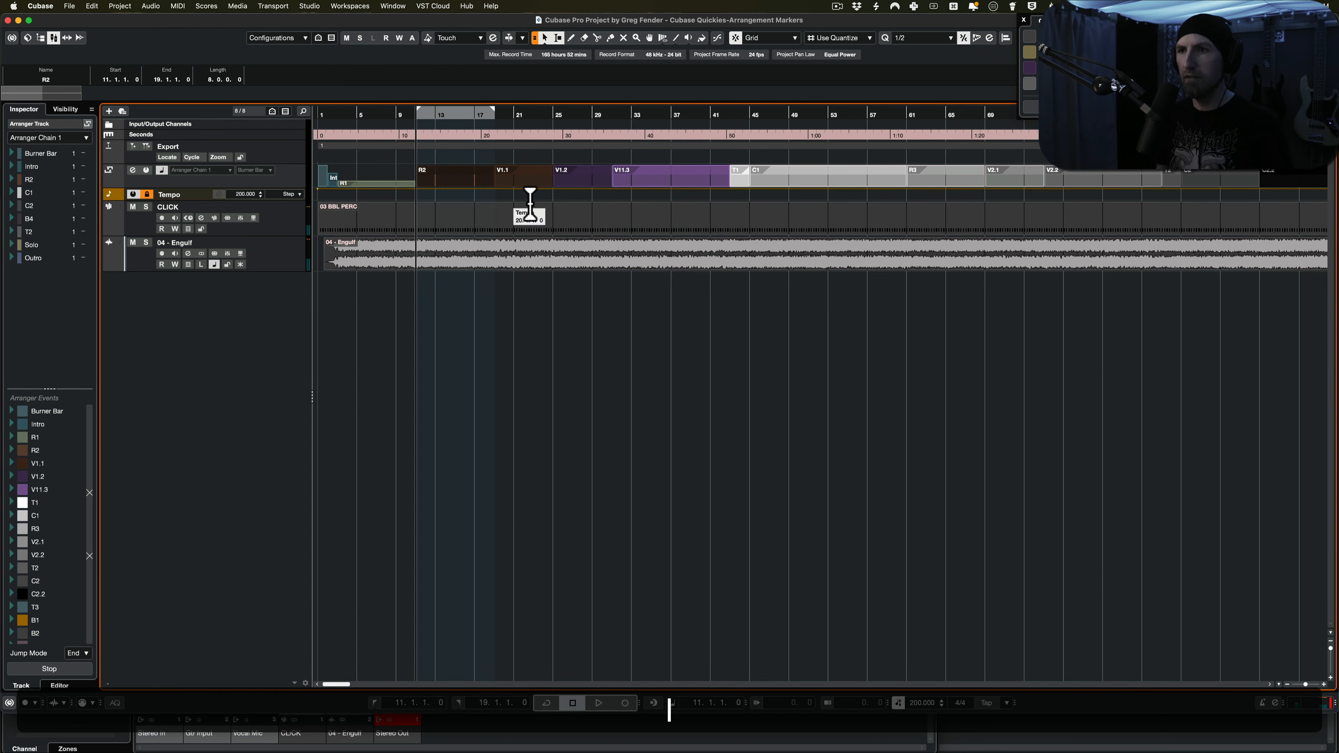
left_click(959, 181)
key("p")
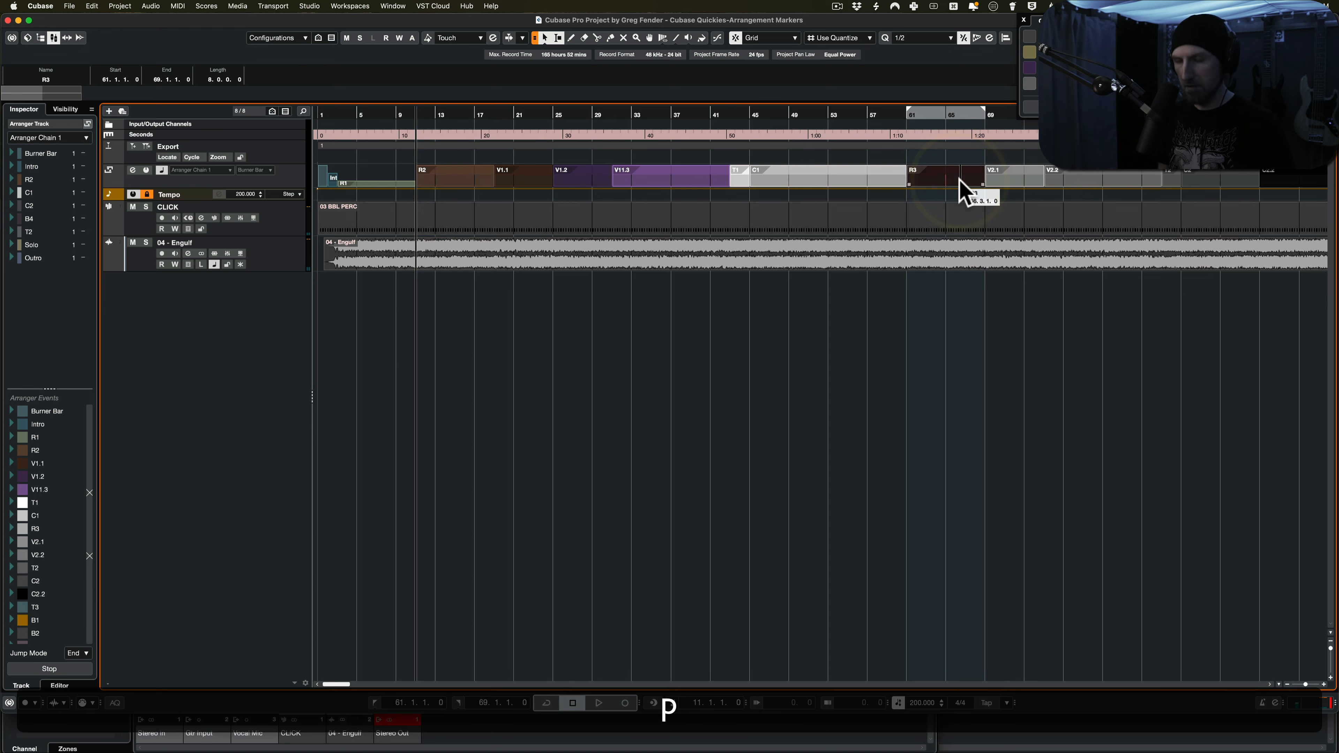
left_click(1178, 179)
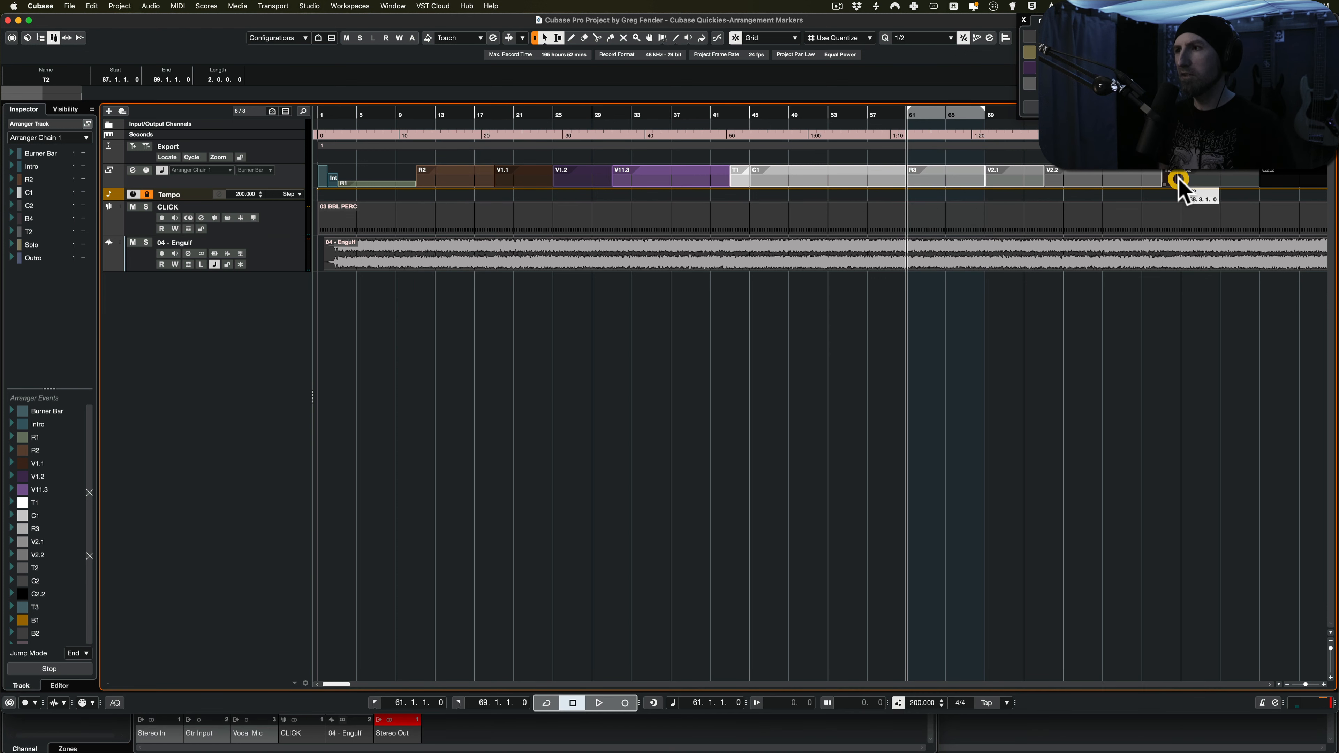
key("p")
Set the locators to the C2.2 and C1 arranger events in turn, ending with them around V11.3.
left_click(1301, 182)
key("p")
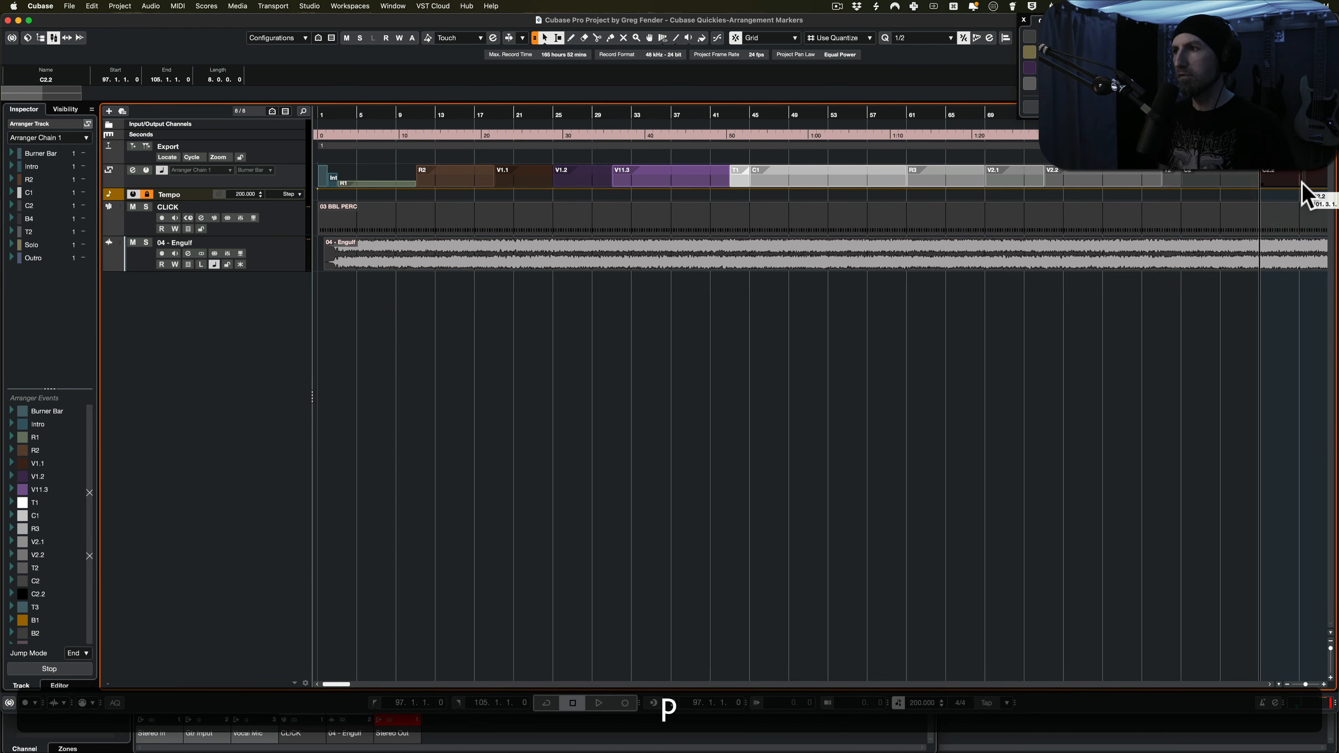
left_click(842, 178)
key("p")
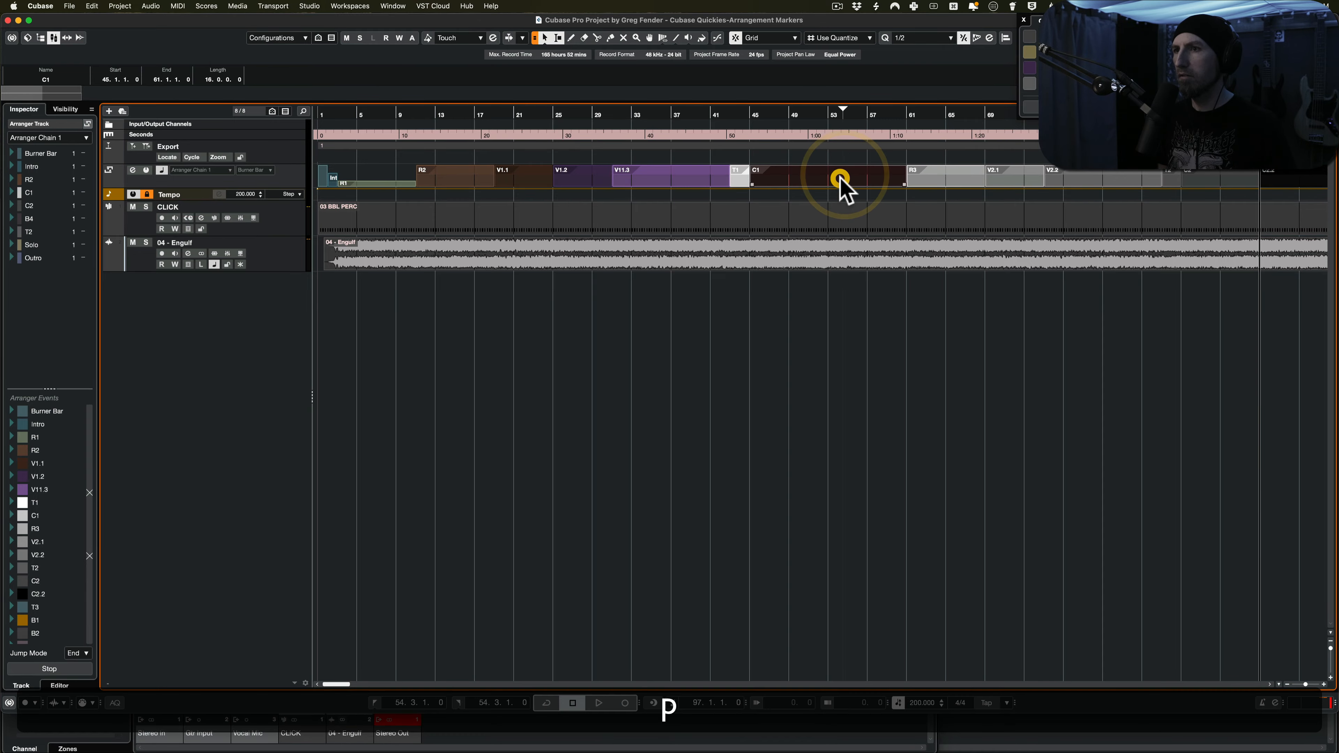
left_click(686, 179)
key("p")
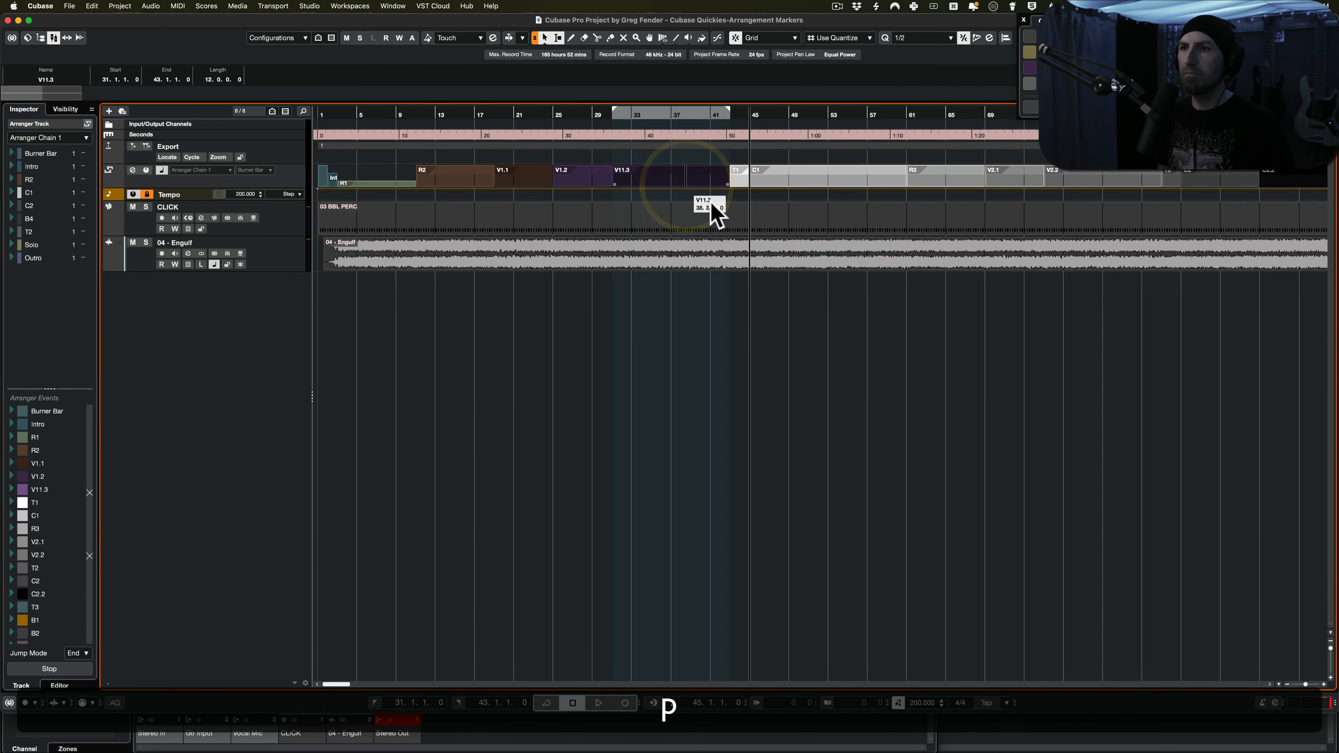